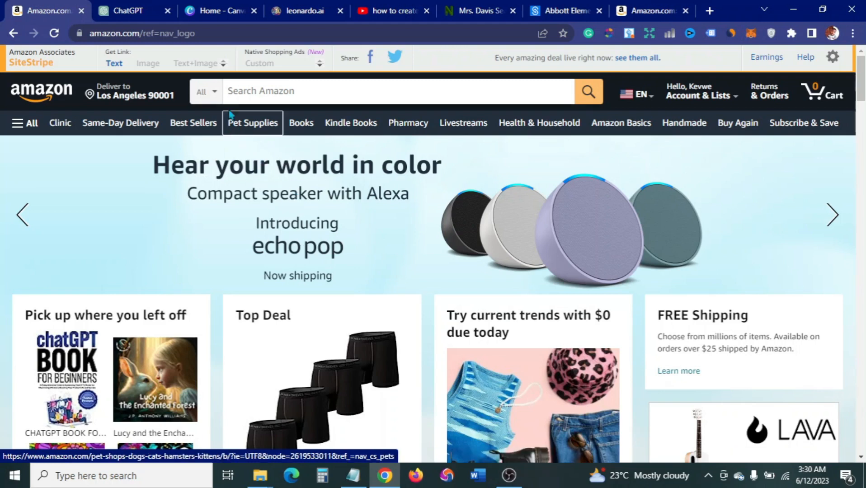
- Search the Books department for "kids story books ages 4-6"
{"action": "left_click", "coordinate": [219, 94]}
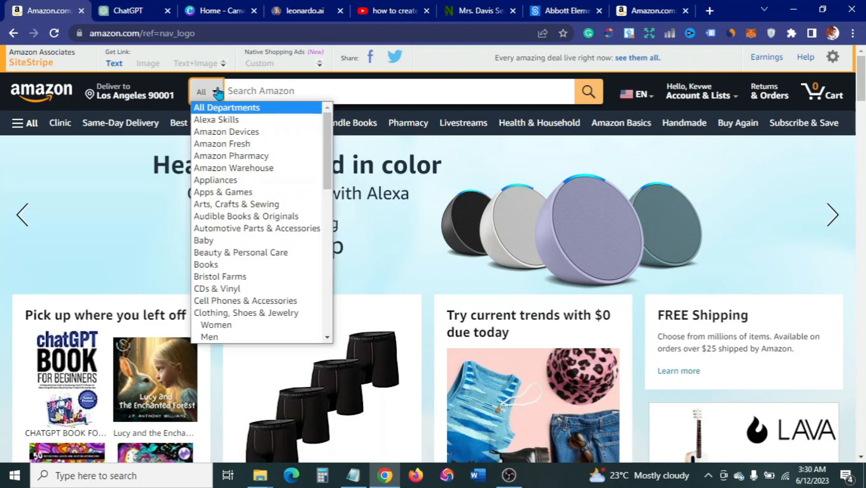
{"action": "left_click", "coordinate": [215, 266]}
{"action": "left_click", "coordinate": [303, 91]}
{"action": "type", "text": "kids"}
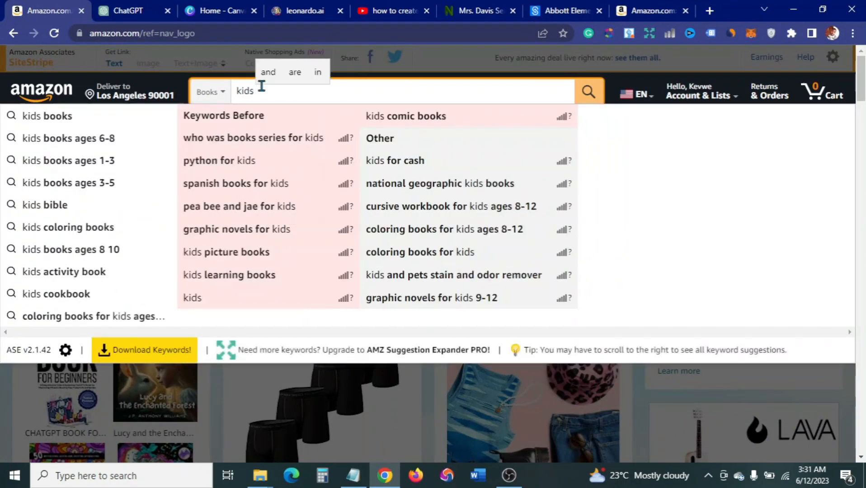
{"action": "type", "text": " sto"}
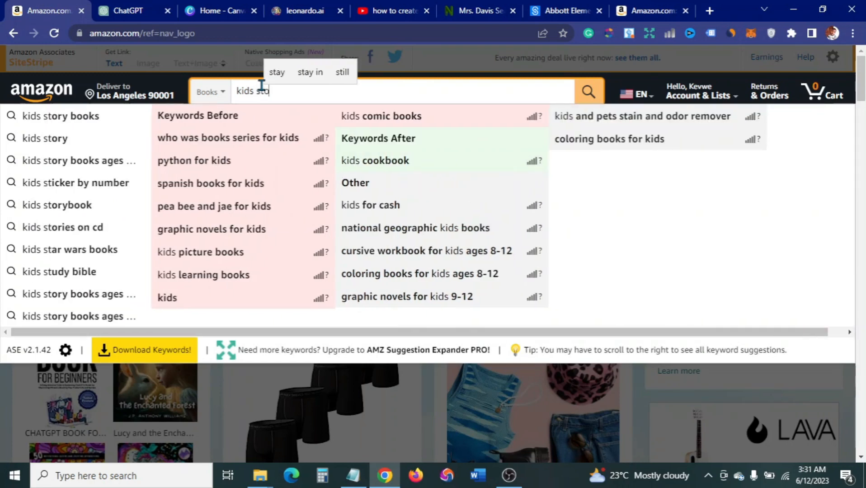
{"action": "type", "text": "ry"}
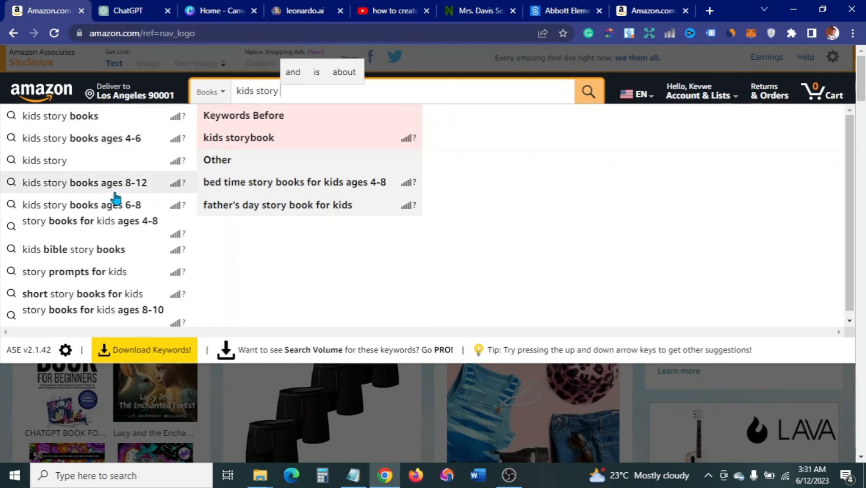
{"action": "left_click", "coordinate": [115, 139]}
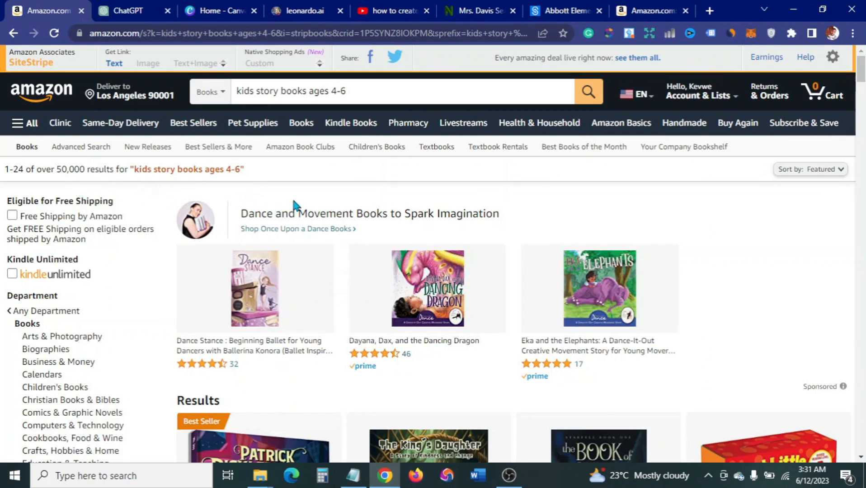
- Filter the book results to the Ages 6 to 8 range
{"action": "scroll", "coordinate": [110, 226], "scroll_direction": "down", "scroll_amount": 10}
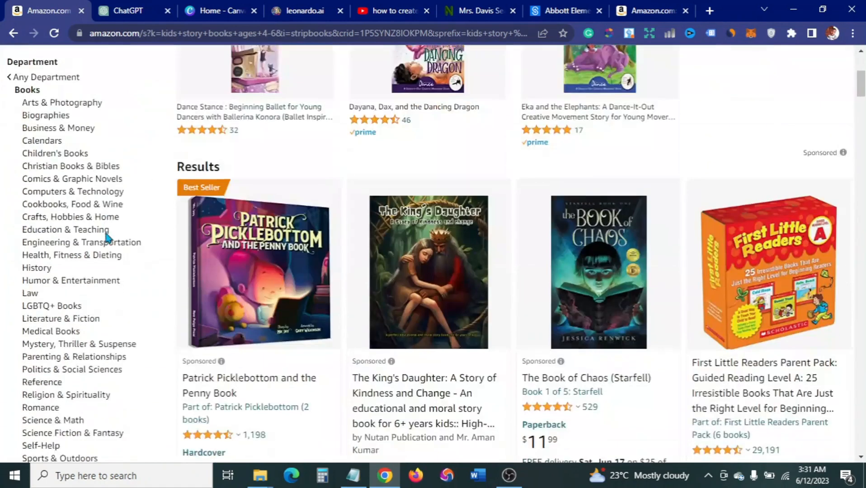
{"action": "scroll", "coordinate": [106, 238], "scroll_direction": "down", "scroll_amount": 3}
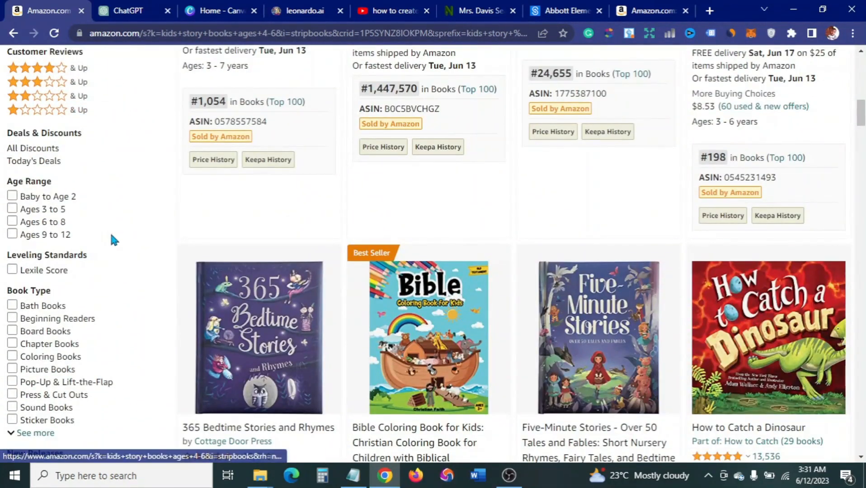
{"action": "left_click", "coordinate": [13, 221]}
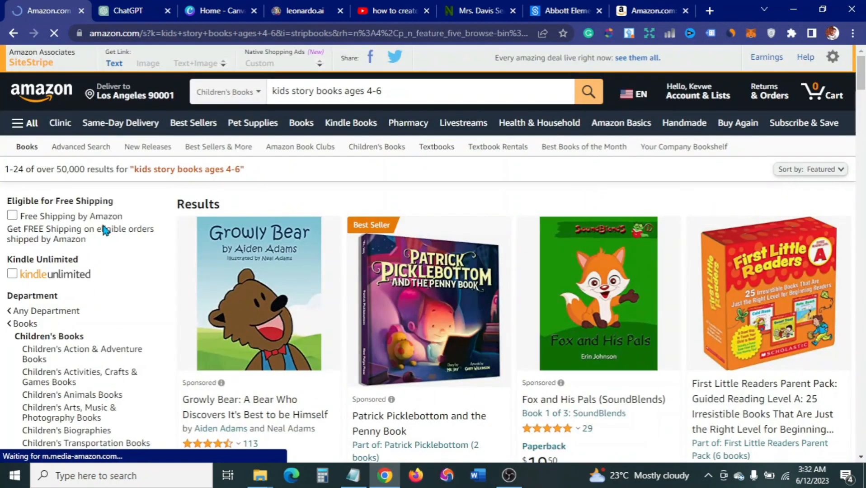
- Narrow the children's book results to the Paperback format
{"action": "scroll", "coordinate": [102, 282], "scroll_direction": "down", "scroll_amount": 4}
{"action": "scroll", "coordinate": [102, 283], "scroll_direction": "down", "scroll_amount": 15}
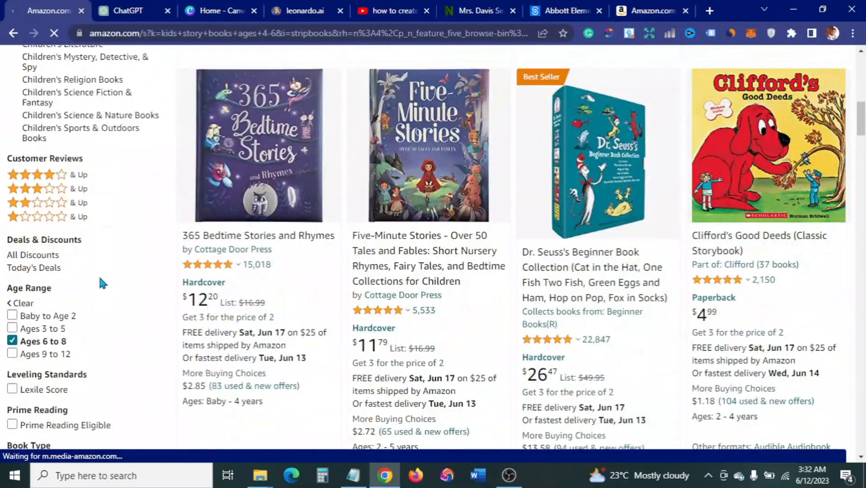
{"action": "scroll", "coordinate": [97, 280], "scroll_direction": "down", "scroll_amount": 8}
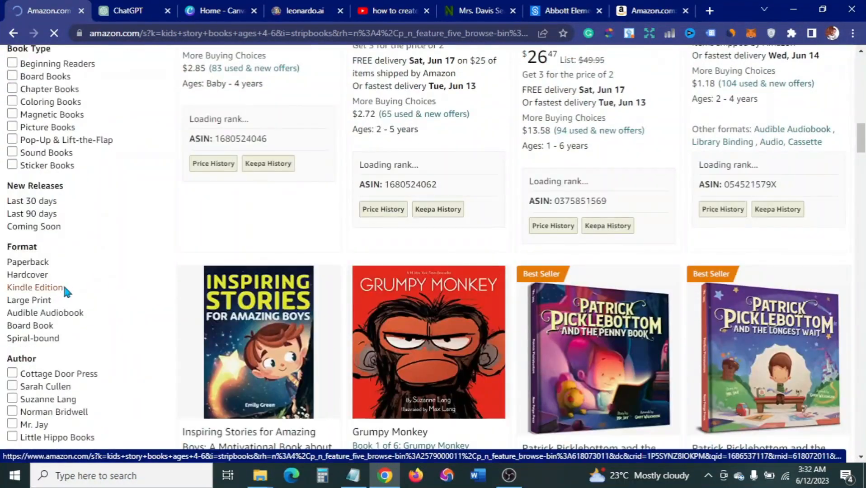
{"action": "scroll", "coordinate": [79, 294], "scroll_direction": "down", "scroll_amount": 1}
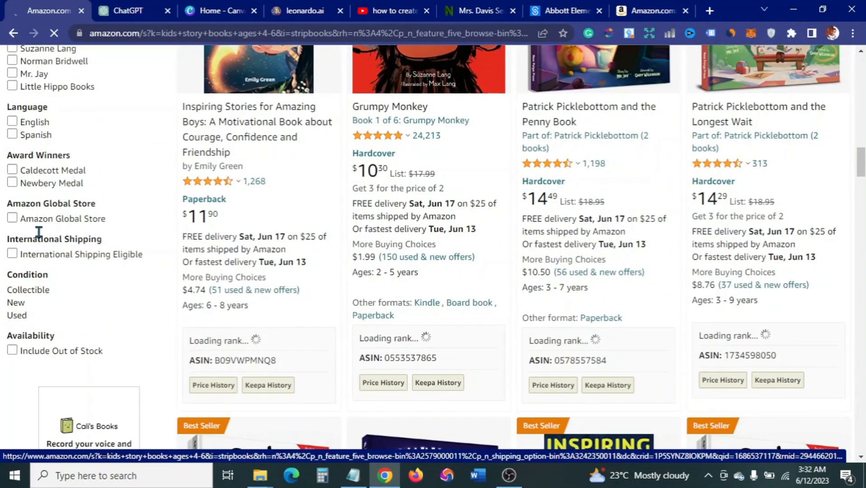
{"action": "scroll", "coordinate": [91, 225], "scroll_direction": "up", "scroll_amount": 6}
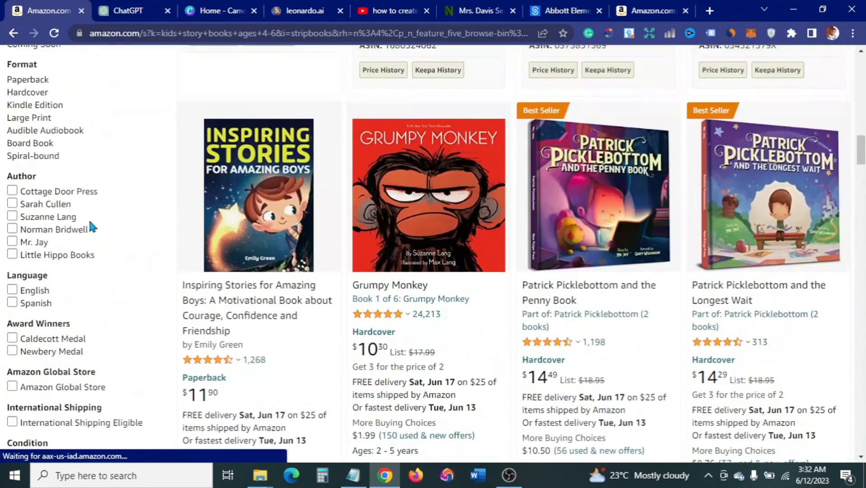
{"action": "left_click", "coordinate": [18, 169]}
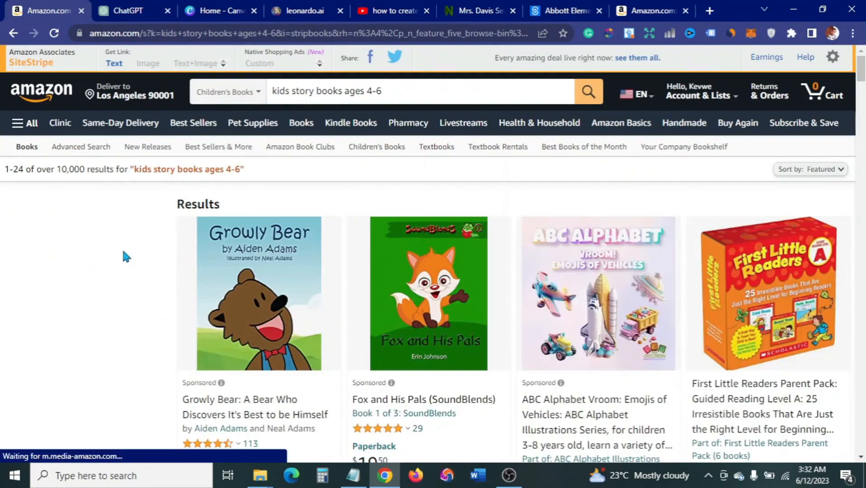
- Examine the active filters and the Children's Books subcategories offered for the paperback results
{"action": "scroll", "coordinate": [138, 270], "scroll_direction": "down", "scroll_amount": 3}
{"action": "scroll", "coordinate": [135, 266], "scroll_direction": "down", "scroll_amount": 10}
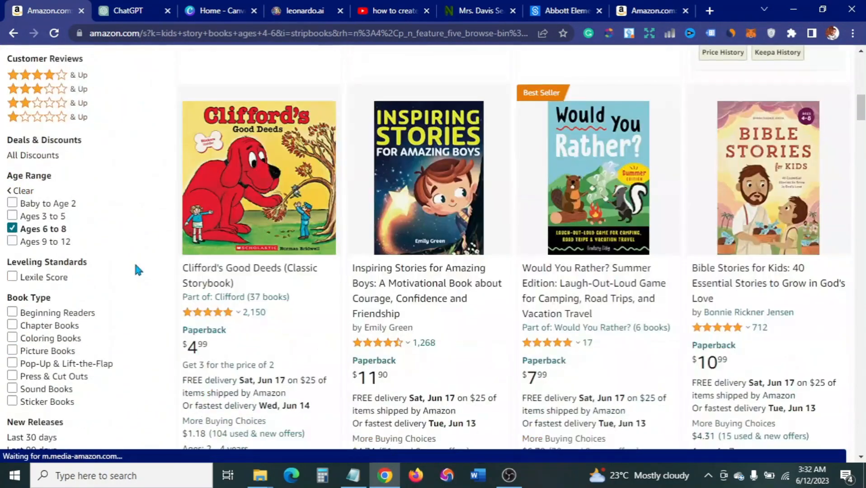
{"action": "scroll", "coordinate": [136, 270], "scroll_direction": "up", "scroll_amount": 12}
{"action": "scroll", "coordinate": [135, 270], "scroll_direction": "down", "scroll_amount": 1}
{"action": "scroll", "coordinate": [136, 270], "scroll_direction": "down", "scroll_amount": 3}
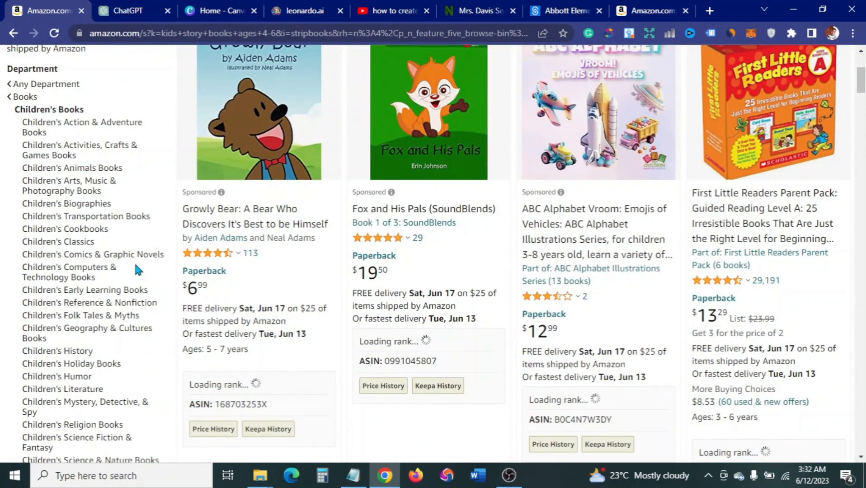
{"action": "scroll", "coordinate": [137, 270], "scroll_direction": "up", "scroll_amount": 1}
{"action": "scroll", "coordinate": [138, 270], "scroll_direction": "down", "scroll_amount": 3}
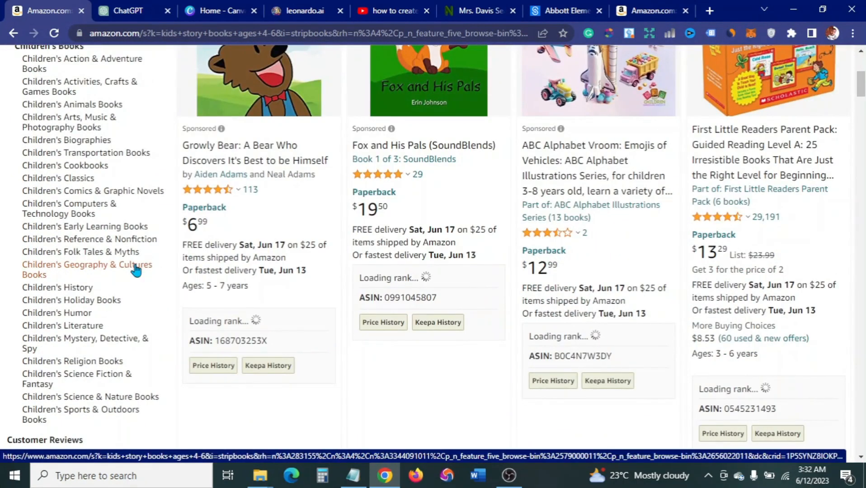
{"action": "scroll", "coordinate": [135, 270], "scroll_direction": "down", "scroll_amount": 1}
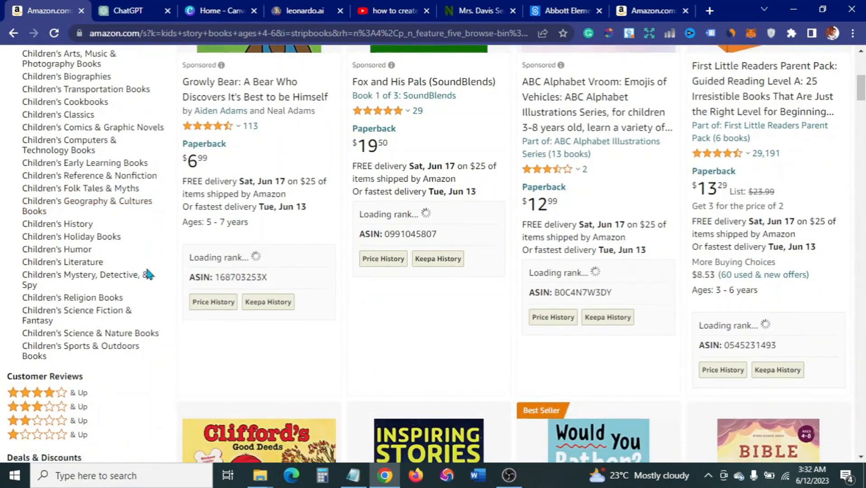
{"action": "scroll", "coordinate": [302, 265], "scroll_direction": "down", "scroll_amount": 3}
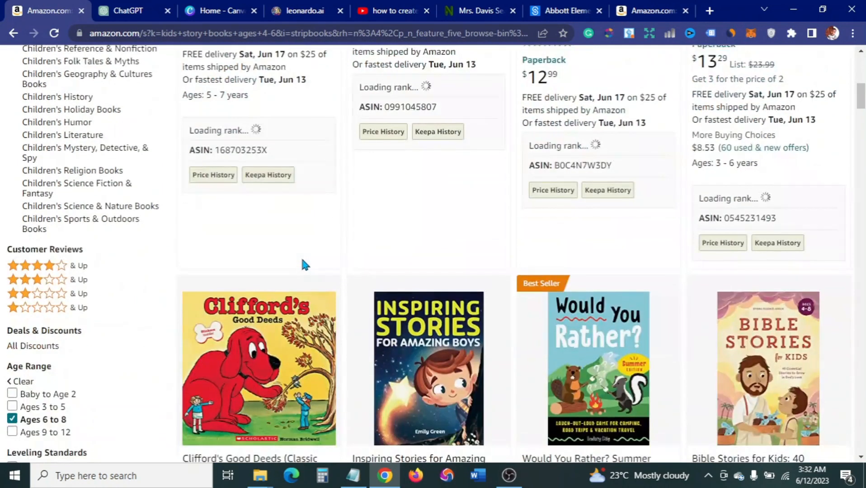
- Check the ratings and sales ranks of the paperback results and open "Inspiring Stories for Amazing Boys" in a new tab
{"action": "scroll", "coordinate": [302, 265], "scroll_direction": "down", "scroll_amount": 3}
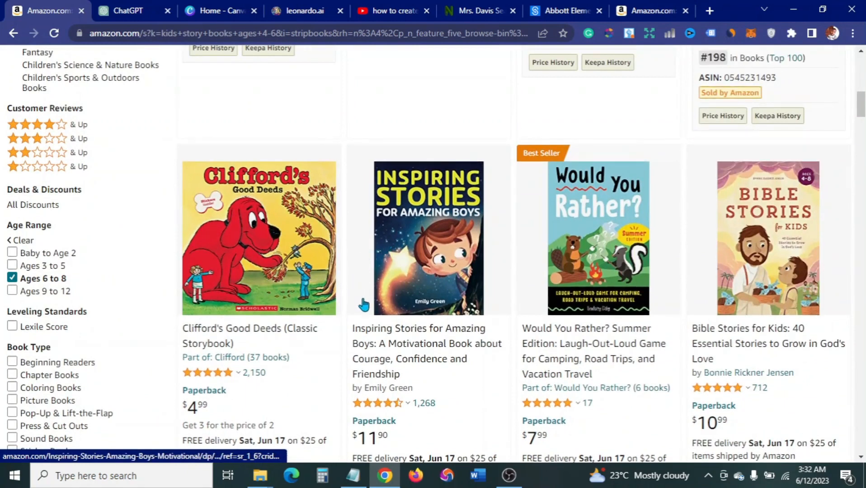
{"action": "scroll", "coordinate": [354, 351], "scroll_direction": "down", "scroll_amount": 2}
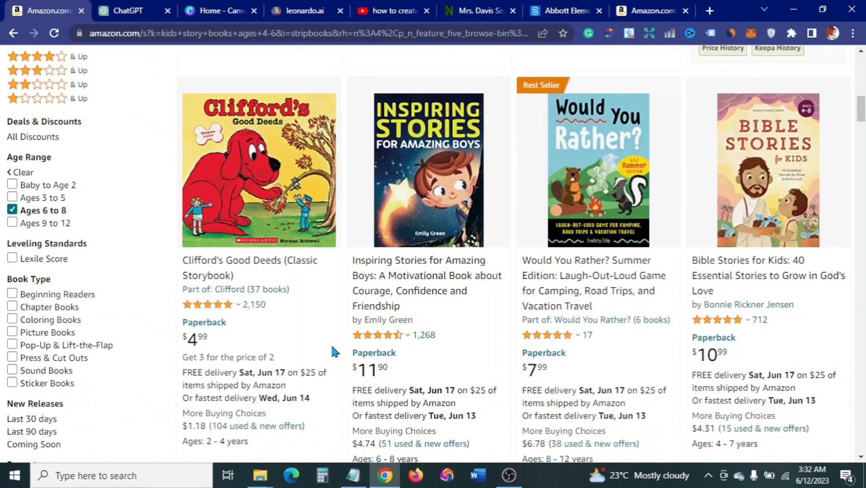
{"action": "scroll", "coordinate": [333, 343], "scroll_direction": "down", "scroll_amount": 3}
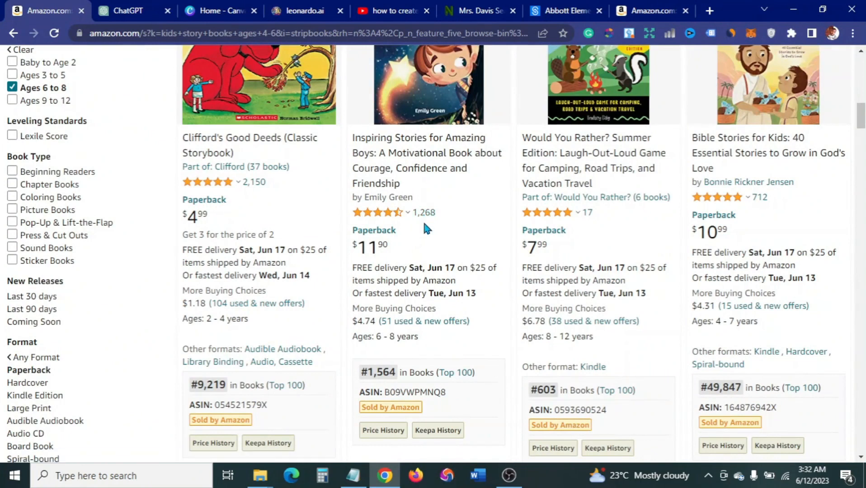
{"action": "scroll", "coordinate": [416, 272], "scroll_direction": "down", "scroll_amount": 2}
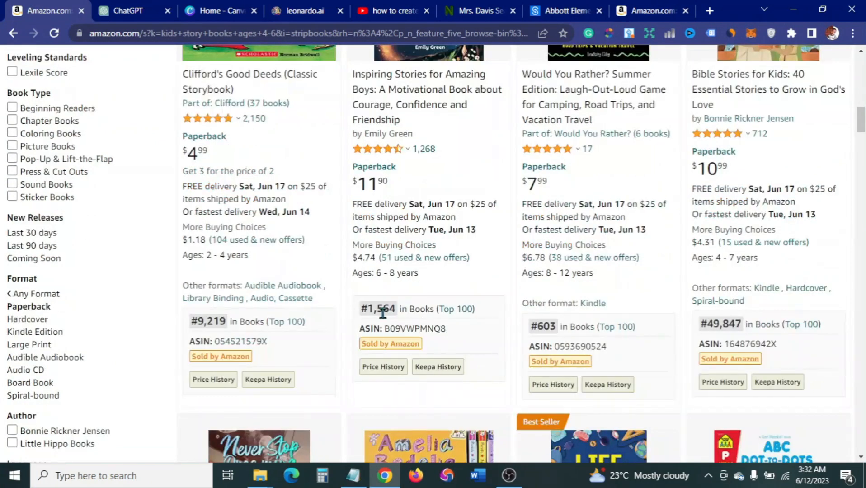
{"action": "scroll", "coordinate": [413, 312], "scroll_direction": "up", "scroll_amount": 3}
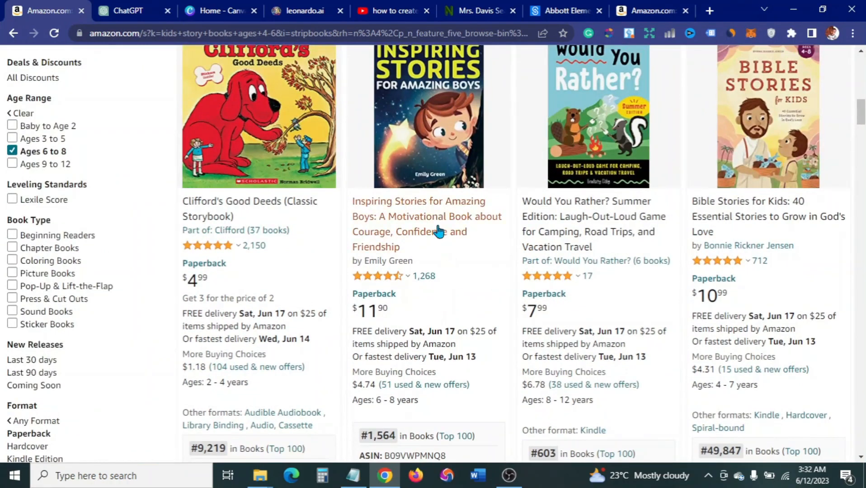
{"action": "right_click", "coordinate": [429, 211]}
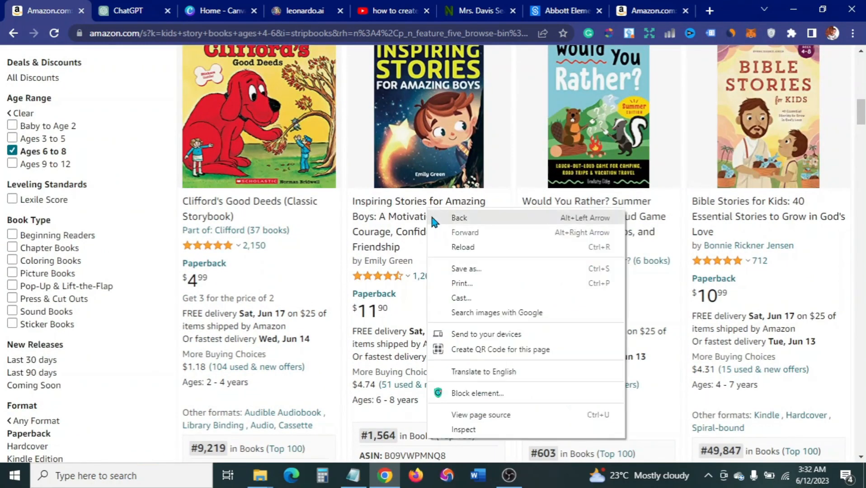
{"action": "left_click", "coordinate": [330, 232]}
{"action": "right_click", "coordinate": [375, 219]}
{"action": "left_click", "coordinate": [412, 231]}
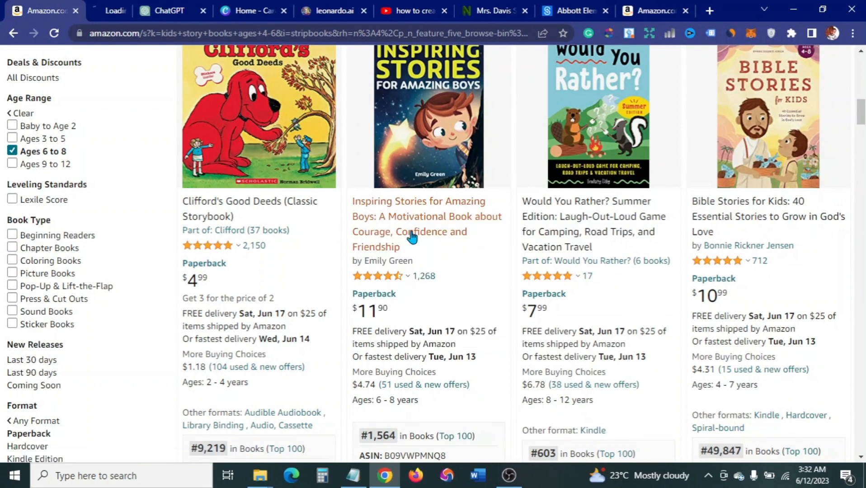
- Limit the results to new releases from the last 30 days and review the sales ranks of the listed books
{"action": "scroll", "coordinate": [117, 296], "scroll_direction": "up", "scroll_amount": 1}
{"action": "scroll", "coordinate": [117, 297], "scroll_direction": "up", "scroll_amount": 3}
{"action": "scroll", "coordinate": [111, 293], "scroll_direction": "down", "scroll_amount": 5}
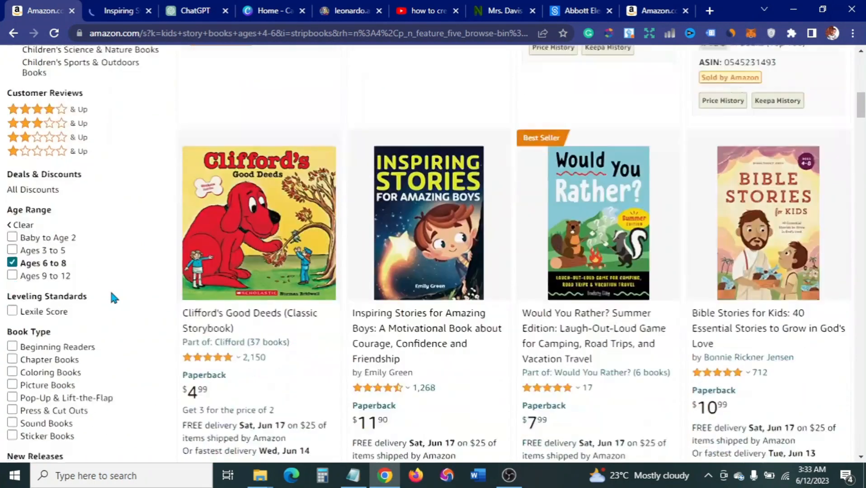
{"action": "scroll", "coordinate": [112, 293], "scroll_direction": "down", "scroll_amount": 1}
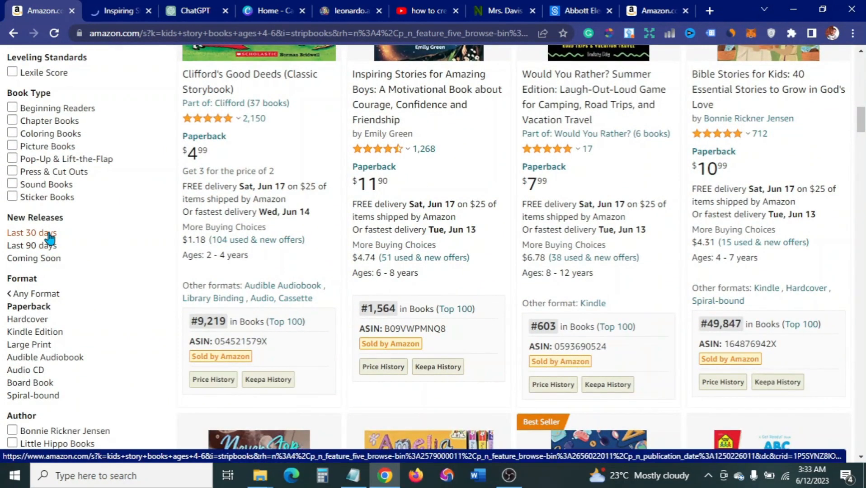
{"action": "left_click", "coordinate": [49, 233]}
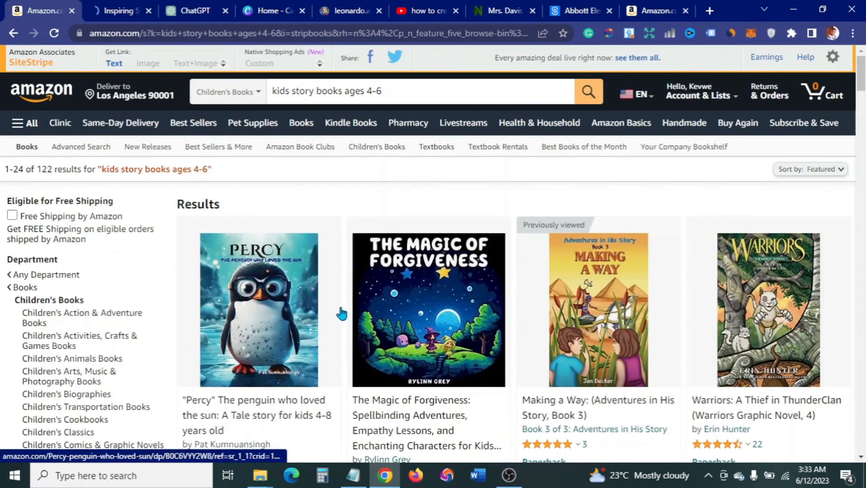
{"action": "scroll", "coordinate": [340, 312], "scroll_direction": "down", "scroll_amount": 2}
{"action": "scroll", "coordinate": [342, 311], "scroll_direction": "down", "scroll_amount": 3}
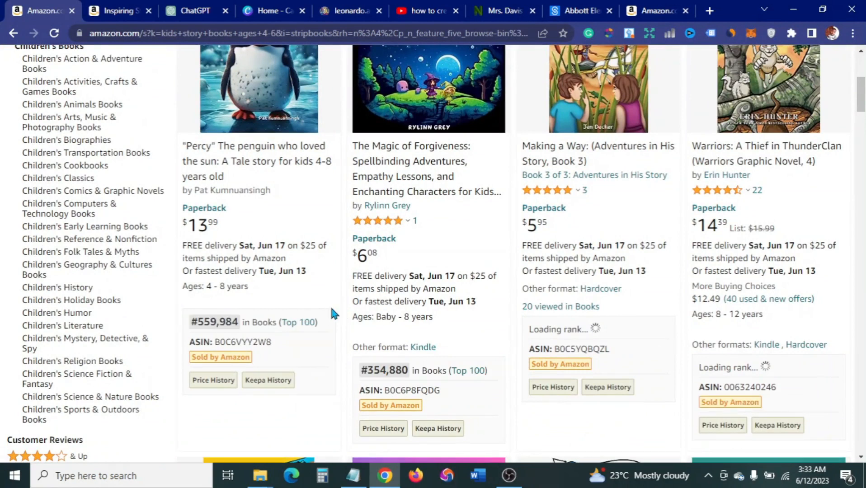
{"action": "scroll", "coordinate": [337, 307], "scroll_direction": "up", "scroll_amount": 3}
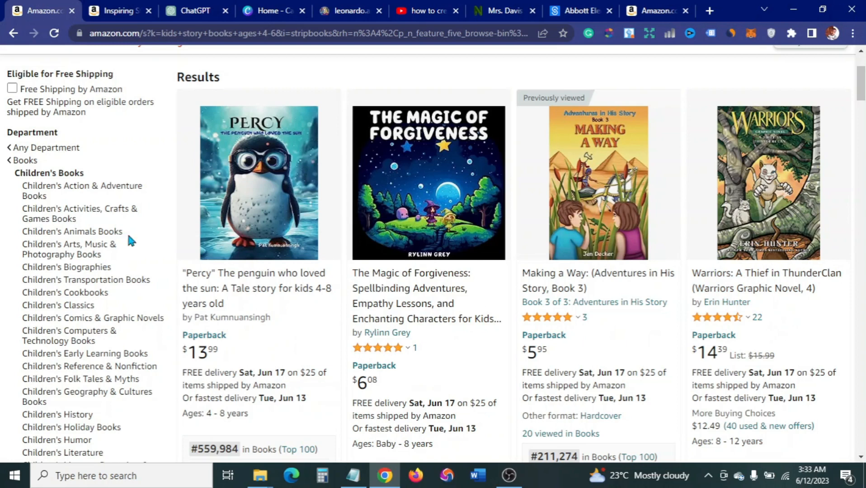
- Switch to the "Inspiring Stories for Amazing Boys" listing, look through its paperback sample pages, and close the preview
{"action": "left_click", "coordinate": [119, 11]}
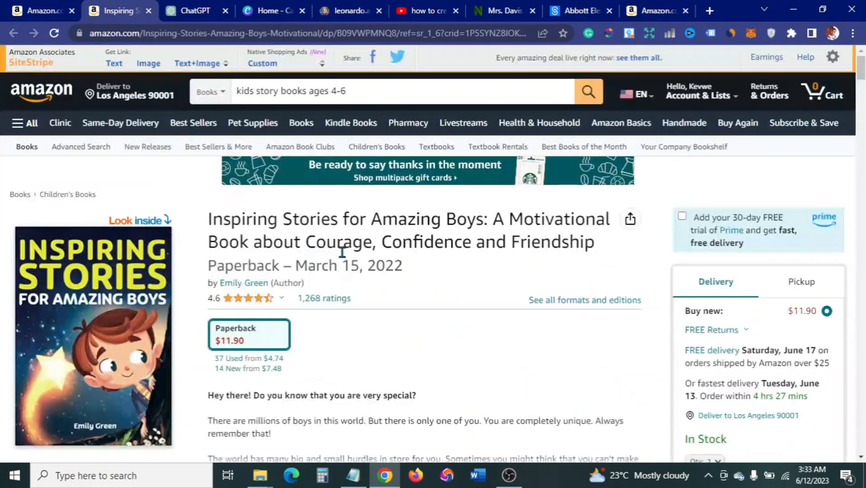
{"action": "scroll", "coordinate": [65, 257], "scroll_direction": "down", "scroll_amount": 1}
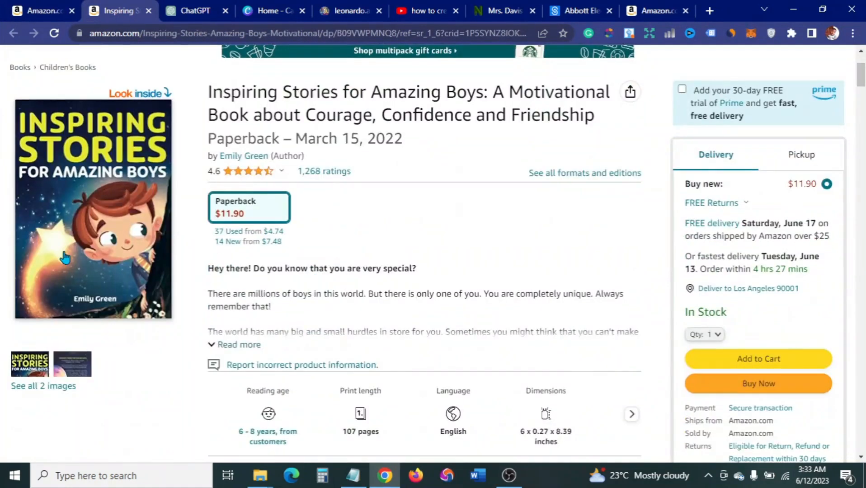
{"action": "left_click", "coordinate": [104, 274]}
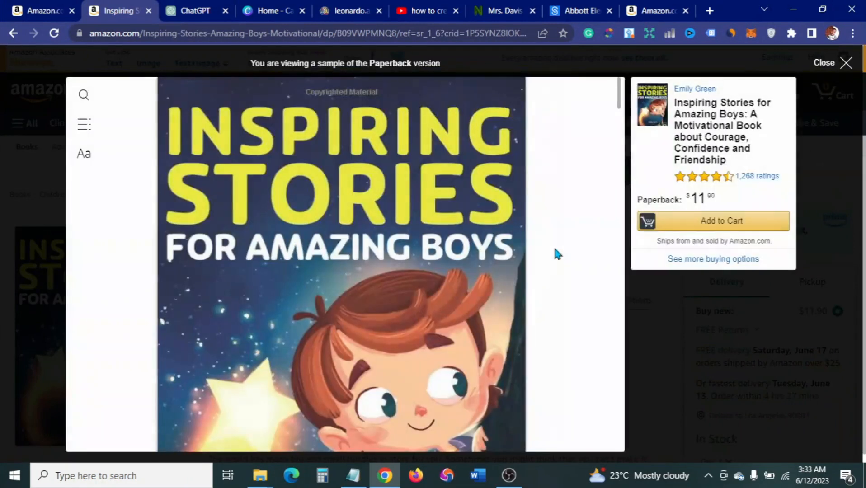
{"action": "scroll", "coordinate": [536, 226], "scroll_direction": "down", "scroll_amount": 5}
{"action": "scroll", "coordinate": [535, 224], "scroll_direction": "down", "scroll_amount": 8}
{"action": "scroll", "coordinate": [537, 227], "scroll_direction": "down", "scroll_amount": 10}
{"action": "scroll", "coordinate": [538, 228], "scroll_direction": "down", "scroll_amount": 8}
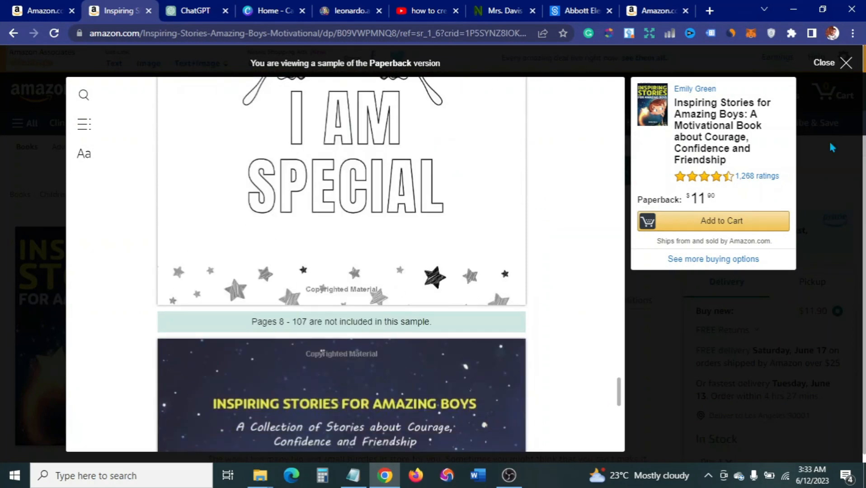
{"action": "left_click", "coordinate": [846, 64]}
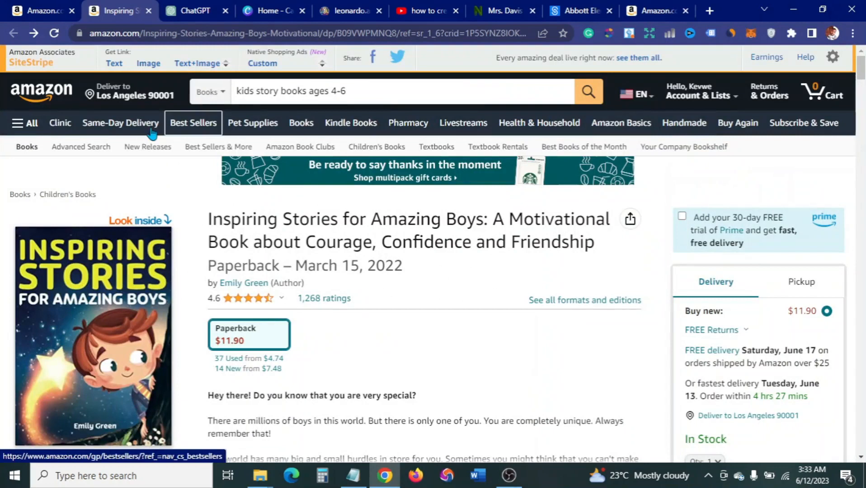
- Return to the Amazon search results and review the sales ranks of the newly released paperbacks
{"action": "left_click", "coordinate": [47, 16]}
{"action": "mouse_move", "coordinate": [266, 318]}
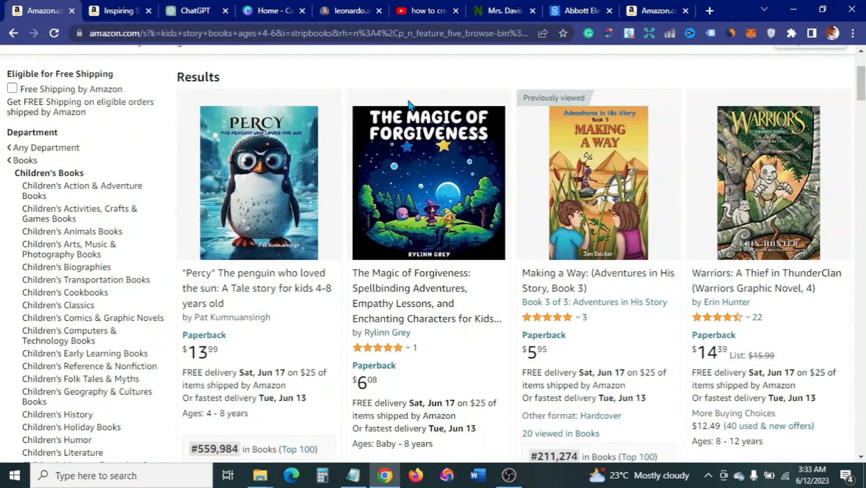
{"action": "scroll", "coordinate": [427, 226], "scroll_direction": "down", "scroll_amount": 7}
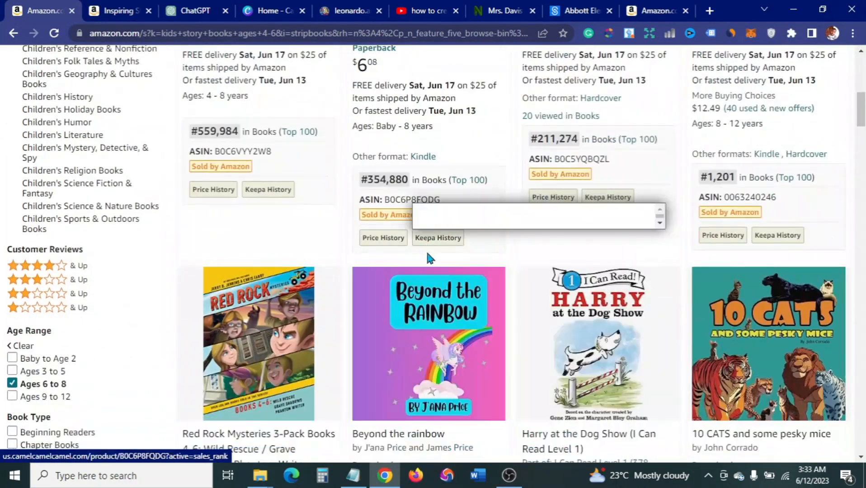
{"action": "scroll", "coordinate": [488, 244], "scroll_direction": "up", "scroll_amount": 4}
{"action": "scroll", "coordinate": [486, 222], "scroll_direction": "up", "scroll_amount": 6}
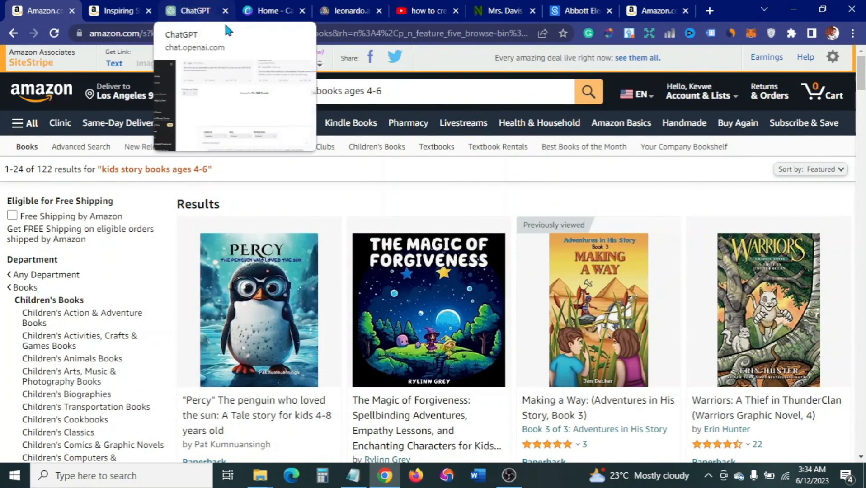
- Reorder the browser tabs so Leonardo.Ai comes before Canva, and view the ChatGPT, Leonardo.Ai and Canva pages
{"action": "left_click_drag", "start_coordinate": [343, 10], "coordinate": [286, 15]}
{"action": "left_click", "coordinate": [206, 13]}
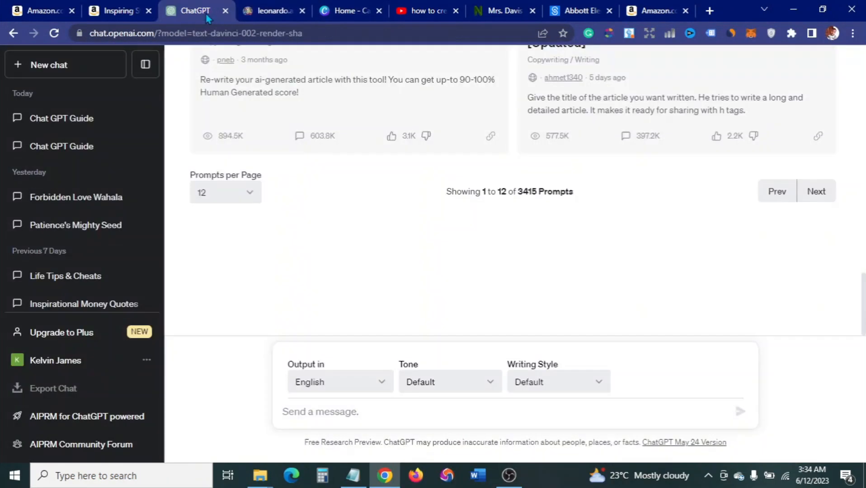
{"action": "left_click", "coordinate": [248, 10]}
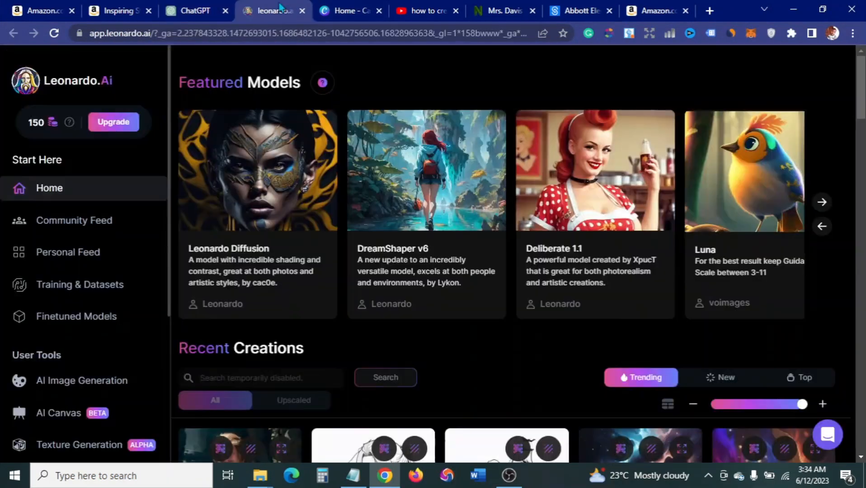
{"action": "left_click", "coordinate": [326, 11]}
- Switch to ChatGPT and write the prompt "please give ideas on a kids story book for age 6-8"
{"action": "left_click", "coordinate": [190, 13]}
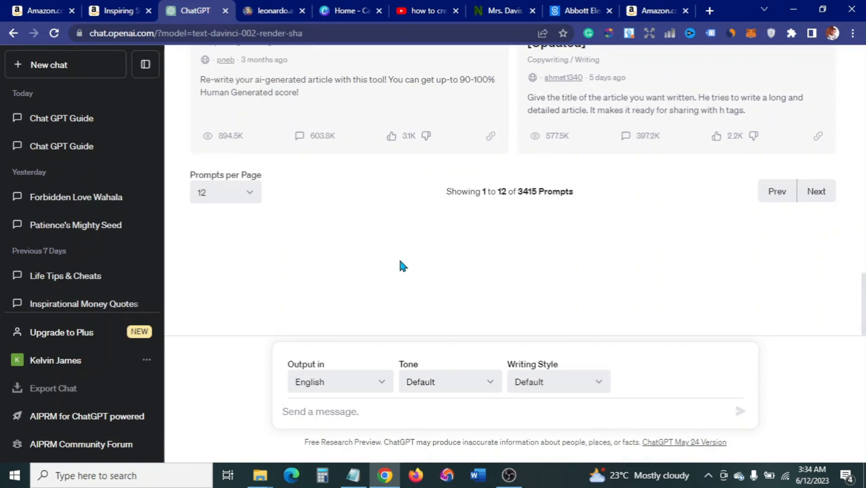
{"action": "type", "text": "pl"}
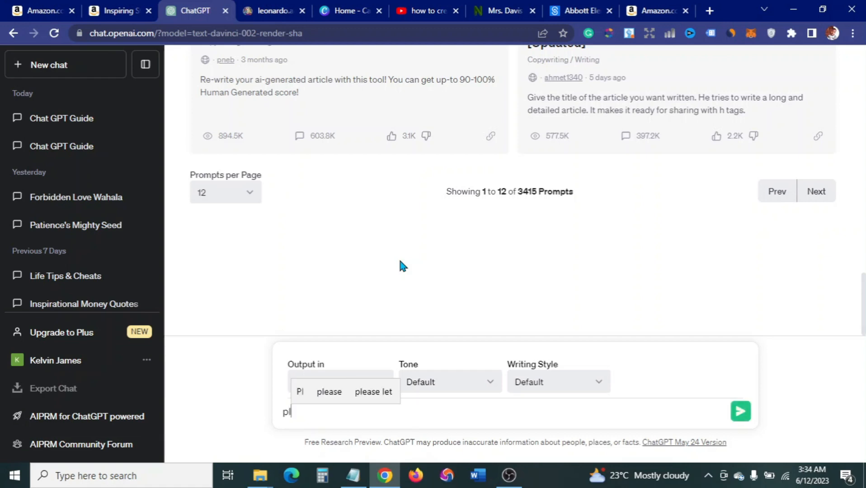
{"action": "type", "text": "ease"}
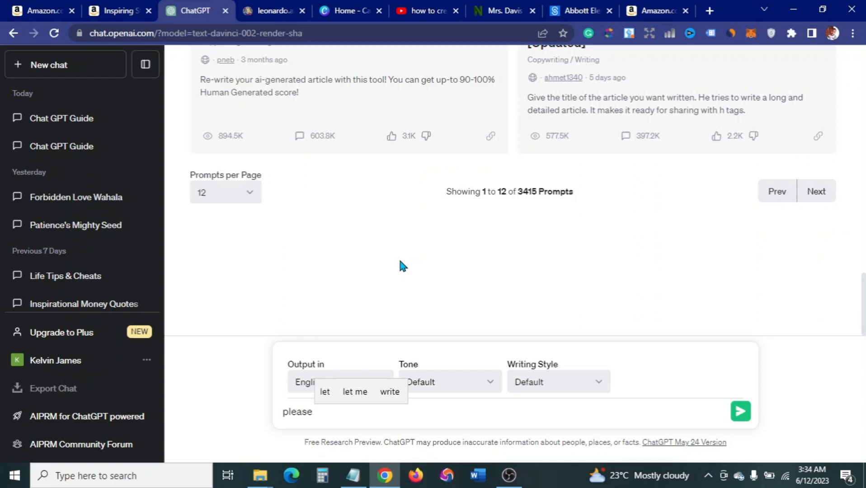
{"action": "type", "text": "give ideas on a kids st"}
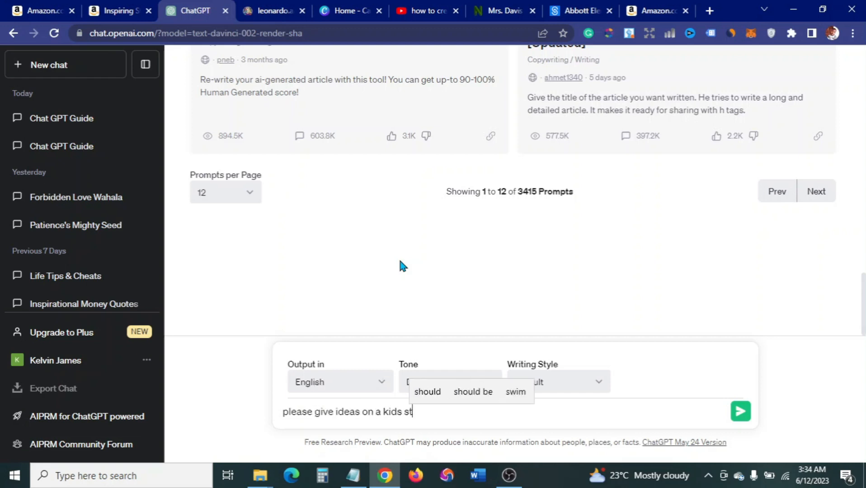
{"action": "type", "text": "ory book for age 6-8"}
- Reword the prompt to "please give ideas for a kids story book age 6-8" and submit it
{"action": "key", "text": "Left"}
{"action": "key", "text": "Left"}
{"action": "key", "text": "Left"}
{"action": "key", "text": "Left"}
{"action": "key", "text": "Left"}
{"action": "key", "text": "Left"}
{"action": "key", "text": "Left"}
{"action": "key", "text": "Left"}
{"action": "key", "text": "Left"}
{"action": "key", "text": "Left"}
{"action": "key", "text": "Left"}
{"action": "key", "text": "Left"}
{"action": "key", "text": "Left"}
{"action": "key", "text": "Left"}
{"action": "key", "text": "Left"}
{"action": "key", "text": "Left"}
{"action": "key", "text": "Left"}
{"action": "key", "text": "Left"}
{"action": "key", "text": "Left"}
{"action": "key", "text": "Left"}
{"action": "key", "text": "BackSpace"}
{"action": "key", "text": "BackSpace"}
{"action": "type", "text": "for"}
{"action": "key", "text": "Right"}
{"action": "key", "text": "Right"}
{"action": "key", "text": "Right"}
{"action": "key", "text": "Right"}
{"action": "key", "text": "Right"}
{"action": "key", "text": "Right"}
{"action": "key", "text": "Right"}
{"action": "key", "text": "Right"}
{"action": "key", "text": "Right"}
{"action": "key", "text": "Right"}
{"action": "key", "text": "Right"}
{"action": "key", "text": "Right"}
{"action": "key", "text": "Right"}
{"action": "key", "text": "Right"}
{"action": "key", "text": "Right"}
{"action": "key", "text": "Right"}
{"action": "key", "text": "Right"}
{"action": "key", "text": "Right"}
{"action": "key", "text": "Right"}
{"action": "key", "text": "Right"}
{"action": "key", "text": "BackSpace"}
{"action": "key", "text": "BackSpace"}
{"action": "key", "text": "BackSpace"}
{"action": "key", "text": "Return"}
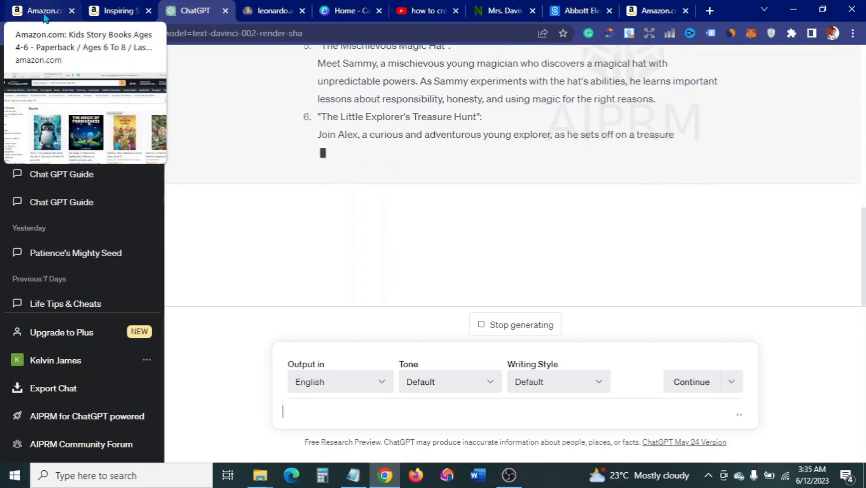
- Glance back at the Amazon book listing, return to ChatGPT, and read through the suggested kids' story titles and summaries
{"action": "left_click", "coordinate": [105, 14]}
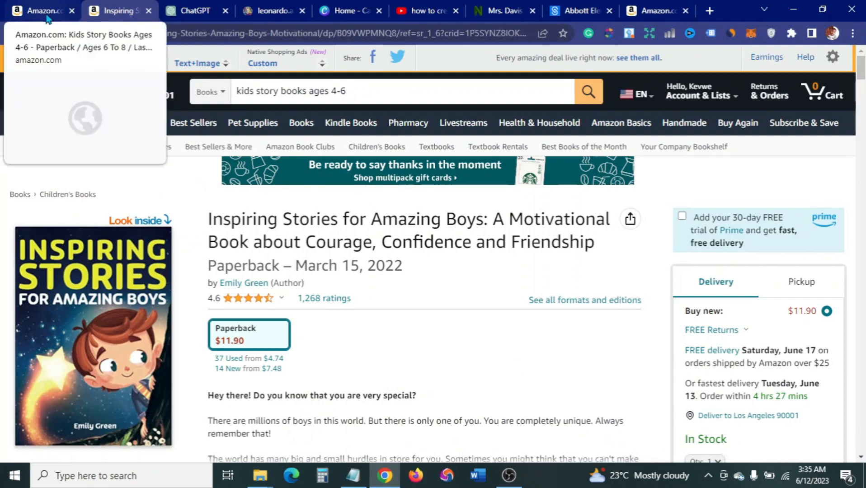
{"action": "left_click", "coordinate": [192, 18]}
{"action": "scroll", "coordinate": [435, 147], "scroll_direction": "up", "scroll_amount": 15}
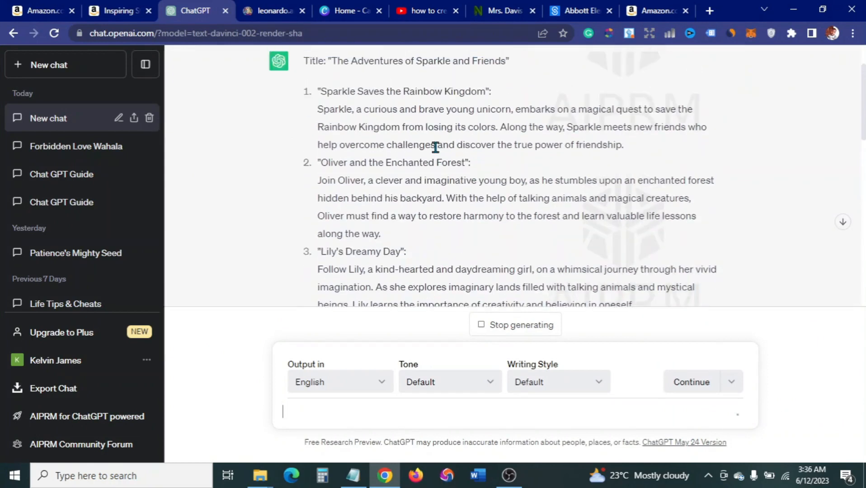
{"action": "scroll", "coordinate": [435, 147], "scroll_direction": "up", "scroll_amount": 2}
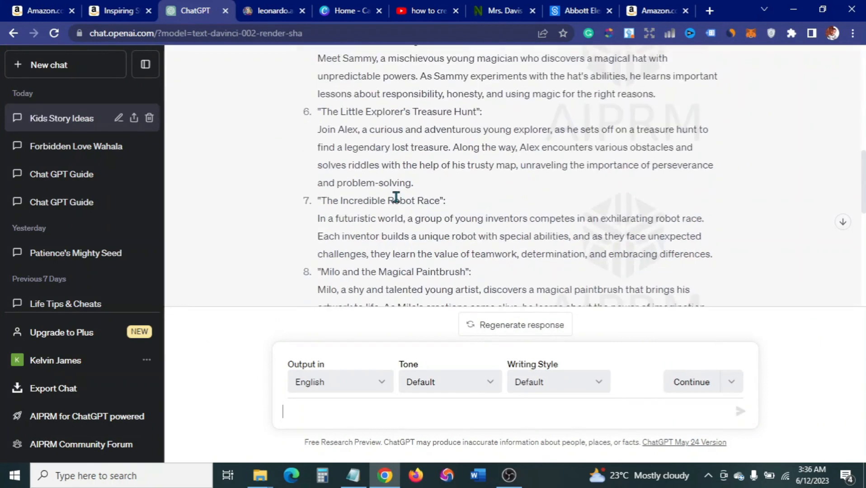
{"action": "scroll", "coordinate": [397, 197], "scroll_direction": "up", "scroll_amount": 5}
{"action": "scroll", "coordinate": [397, 198], "scroll_direction": "up", "scroll_amount": 3}
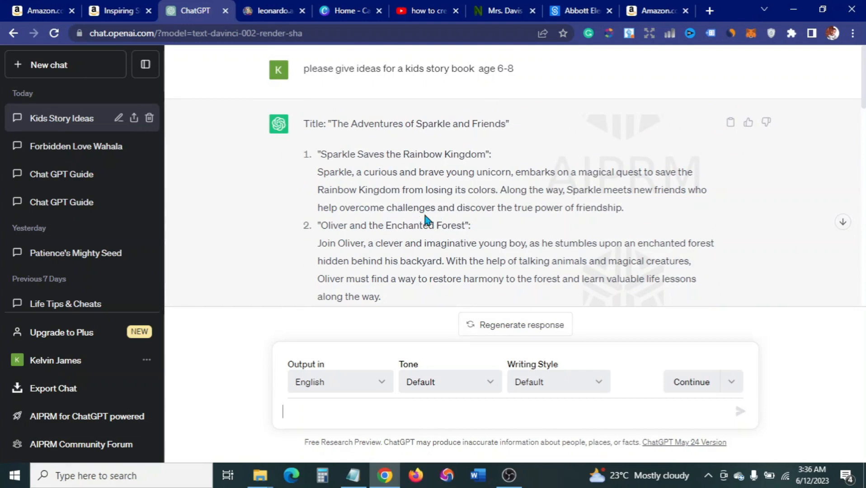
{"action": "scroll", "coordinate": [393, 204], "scroll_direction": "down", "scroll_amount": 4}
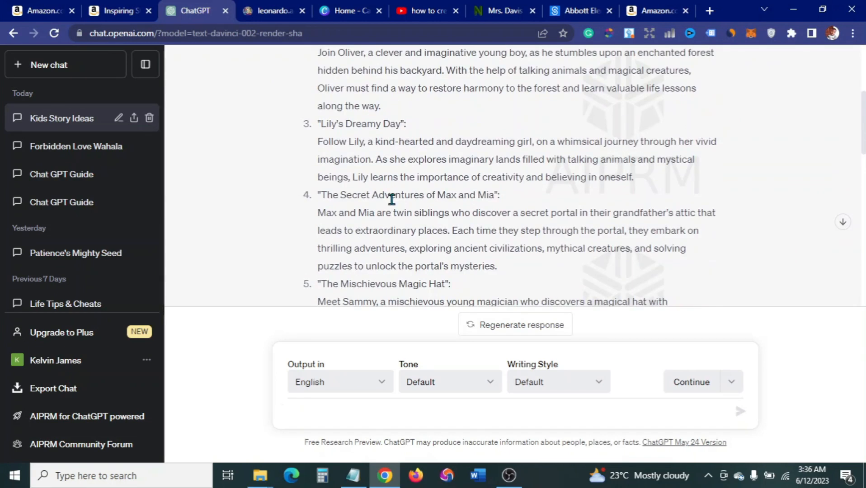
{"action": "scroll", "coordinate": [393, 200], "scroll_direction": "up", "scroll_amount": 4}
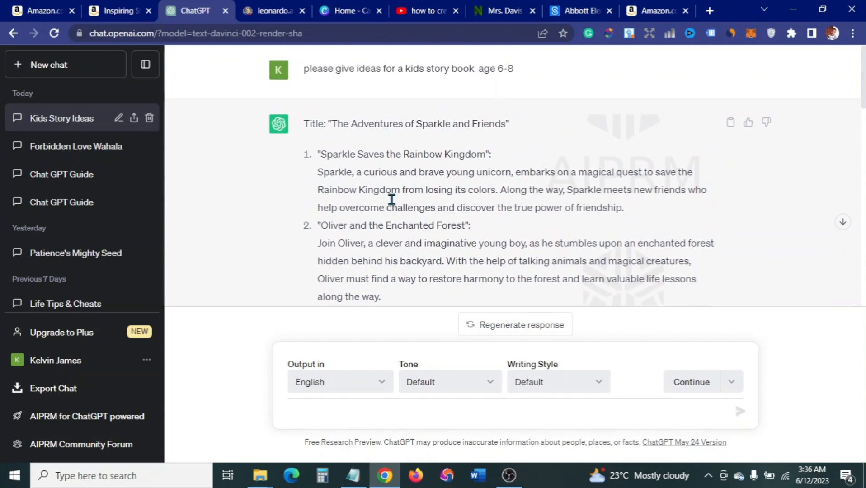
{"action": "scroll", "coordinate": [393, 204], "scroll_direction": "down", "scroll_amount": 2}
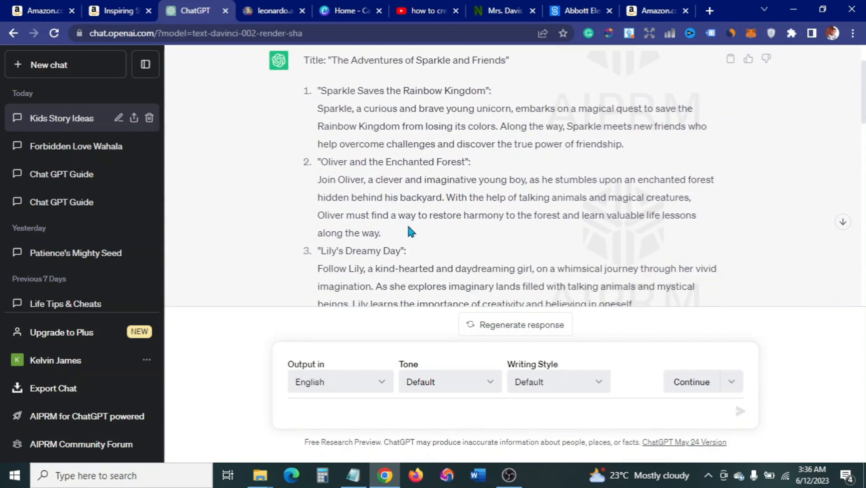
{"action": "scroll", "coordinate": [408, 227], "scroll_direction": "down", "scroll_amount": 2}
{"action": "scroll", "coordinate": [405, 218], "scroll_direction": "up", "scroll_amount": 4}
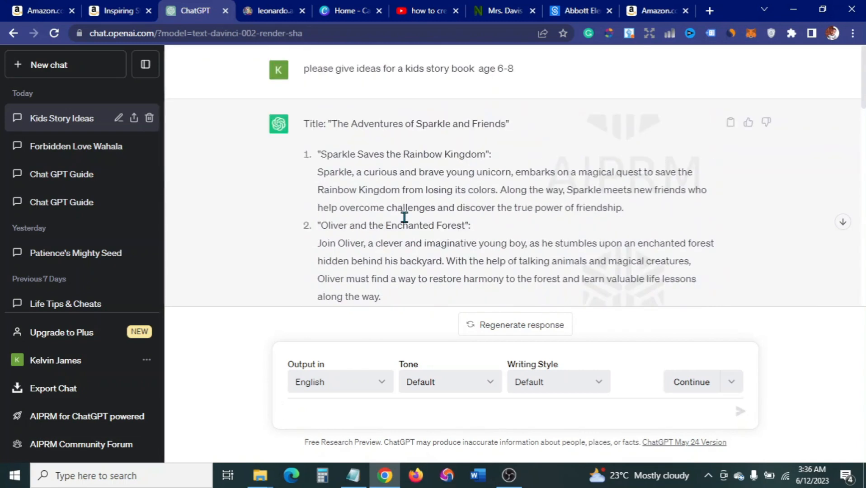
{"action": "scroll", "coordinate": [415, 219], "scroll_direction": "down", "scroll_amount": 4}
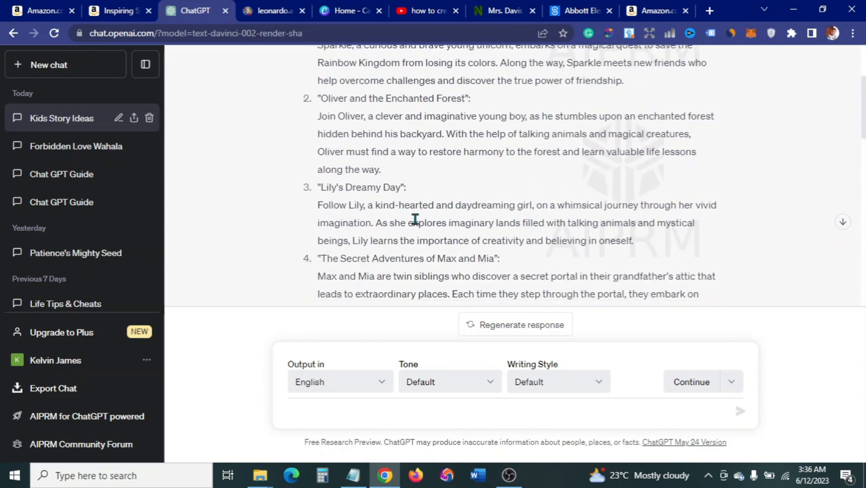
- Submit the follow-up prompt "write a story about title 2"
{"action": "left_click", "coordinate": [379, 419]}
{"action": "type", "text": "write a story abo"}
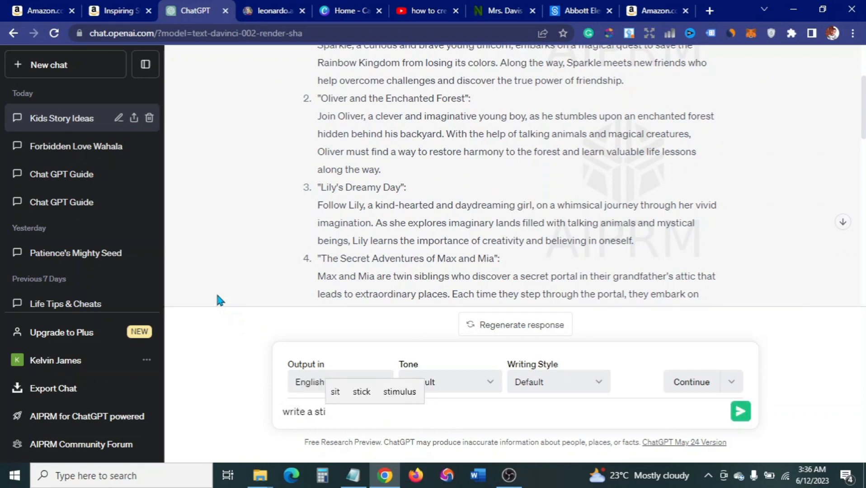
{"action": "type", "text": "ut title 2"}
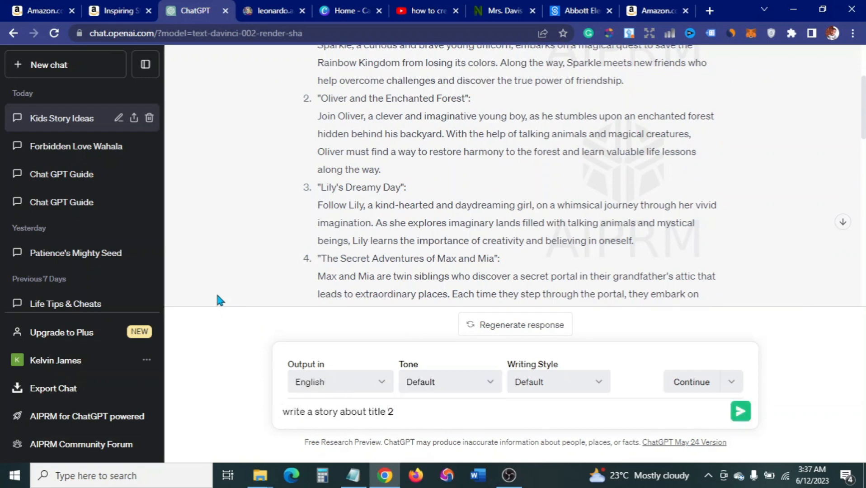
{"action": "key", "text": "Return"}
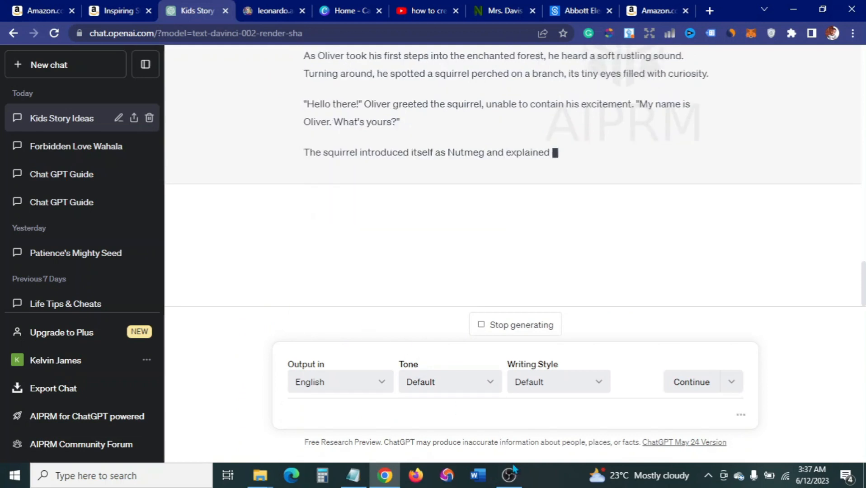
- Look through the generated Oliver story down to its cut-off ending and request a continuation
{"action": "scroll", "coordinate": [516, 192], "scroll_direction": "up", "scroll_amount": 7}
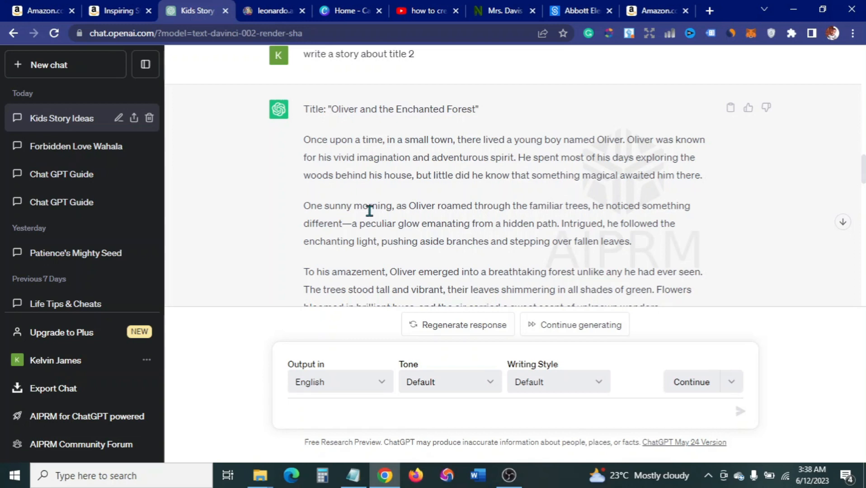
{"action": "scroll", "coordinate": [370, 211], "scroll_direction": "down", "scroll_amount": 15}
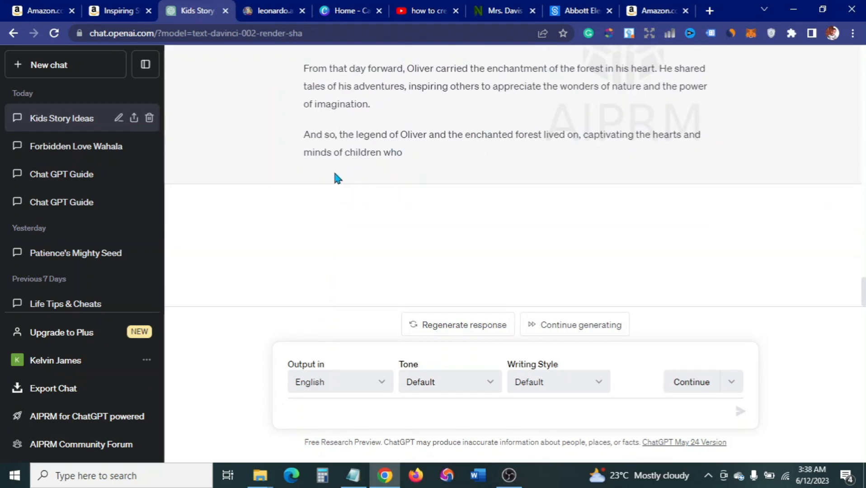
{"action": "left_click", "coordinate": [700, 387]}
{"action": "left_click", "coordinate": [740, 411]}
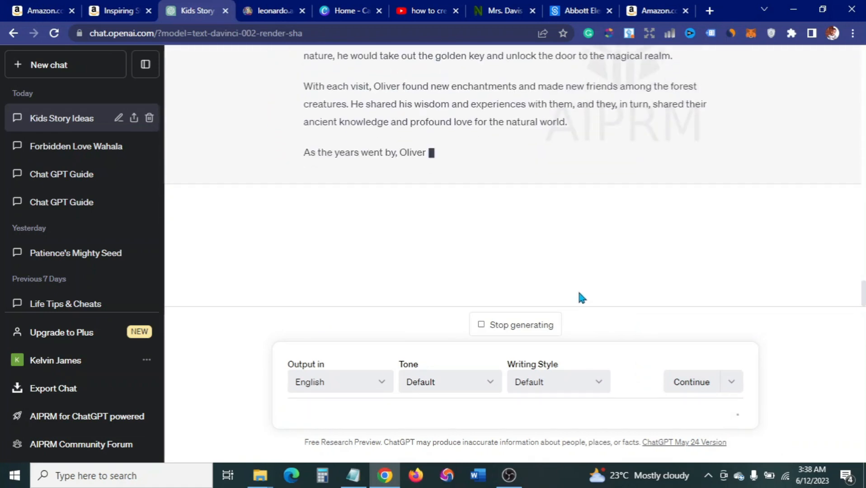
- Read the continuation's ending and go back through the whole Oliver story to its title
{"action": "scroll", "coordinate": [412, 163], "scroll_direction": "up", "scroll_amount": 8}
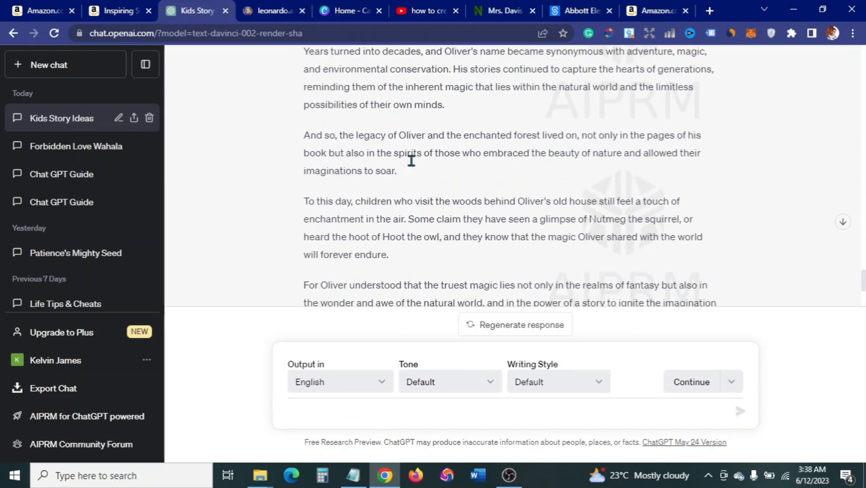
{"action": "scroll", "coordinate": [412, 164], "scroll_direction": "down", "scroll_amount": 6}
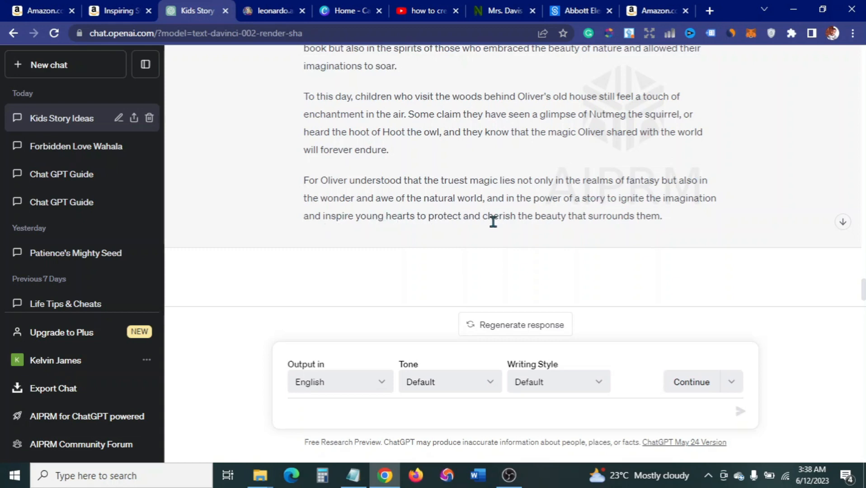
{"action": "scroll", "coordinate": [339, 171], "scroll_direction": "up", "scroll_amount": 15}
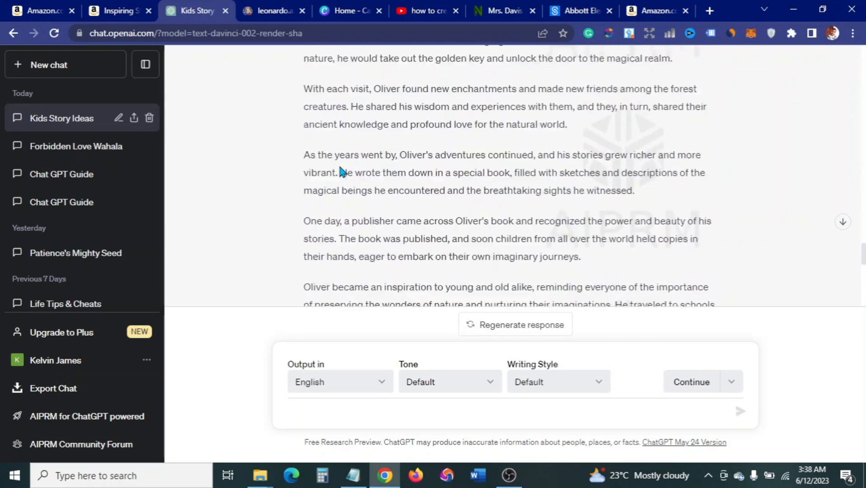
{"action": "scroll", "coordinate": [340, 171], "scroll_direction": "up", "scroll_amount": 10}
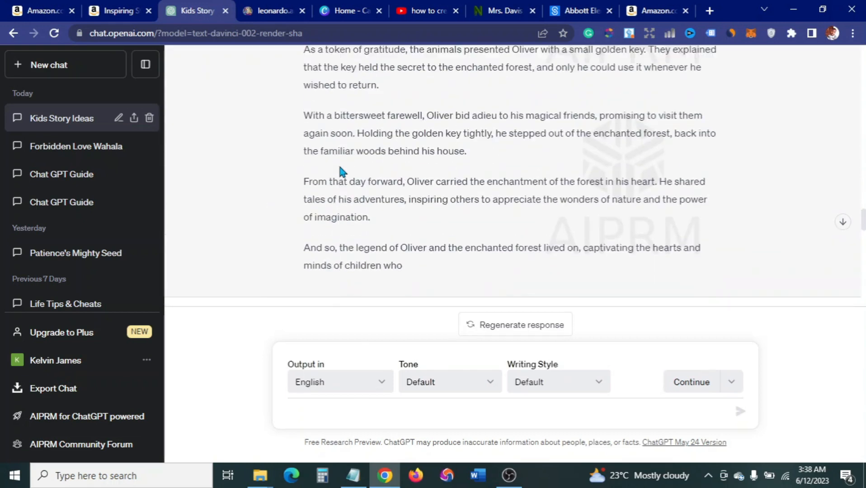
{"action": "scroll", "coordinate": [340, 167], "scroll_direction": "up", "scroll_amount": 7}
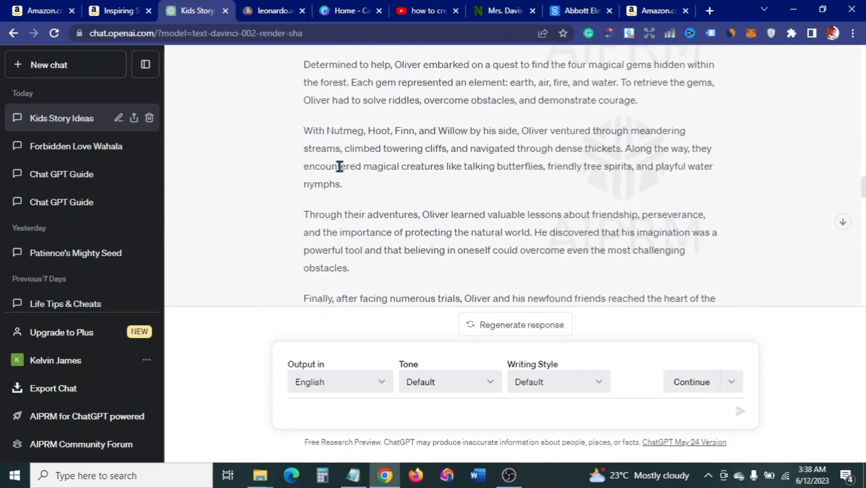
{"action": "scroll", "coordinate": [340, 167], "scroll_direction": "up", "scroll_amount": 4}
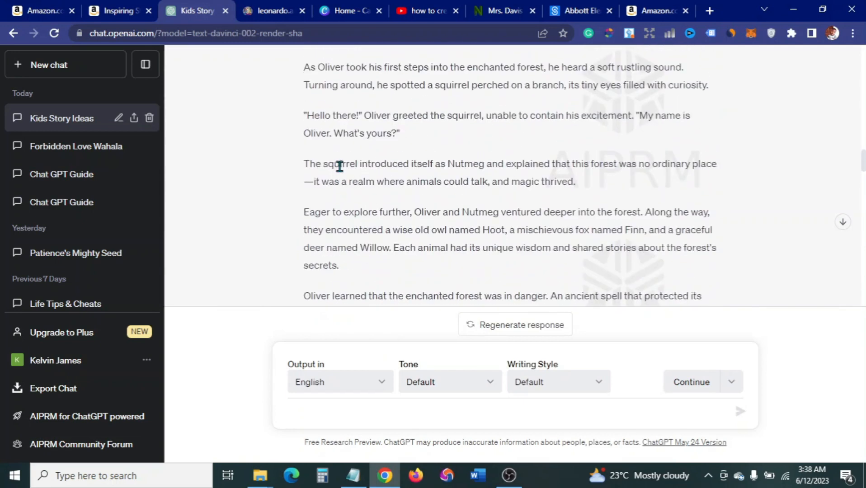
{"action": "scroll", "coordinate": [364, 181], "scroll_direction": "up", "scroll_amount": 8}
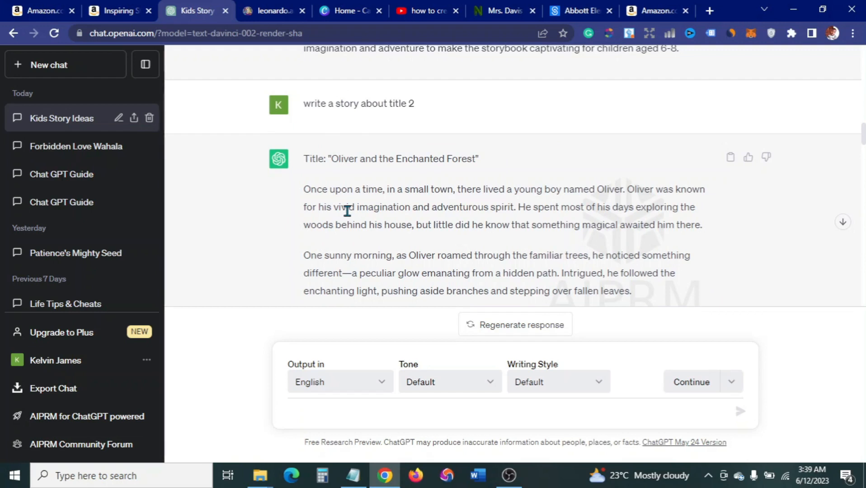
- Copy the story title "Oliver and the Enchanted Forest" from the ChatGPT response
{"action": "left_click", "coordinate": [271, 11]}
{"action": "left_click", "coordinate": [211, 13]}
{"action": "left_click_drag", "start_coordinate": [332, 159], "coordinate": [476, 164]}
{"action": "key", "text": "ctrl+c"}
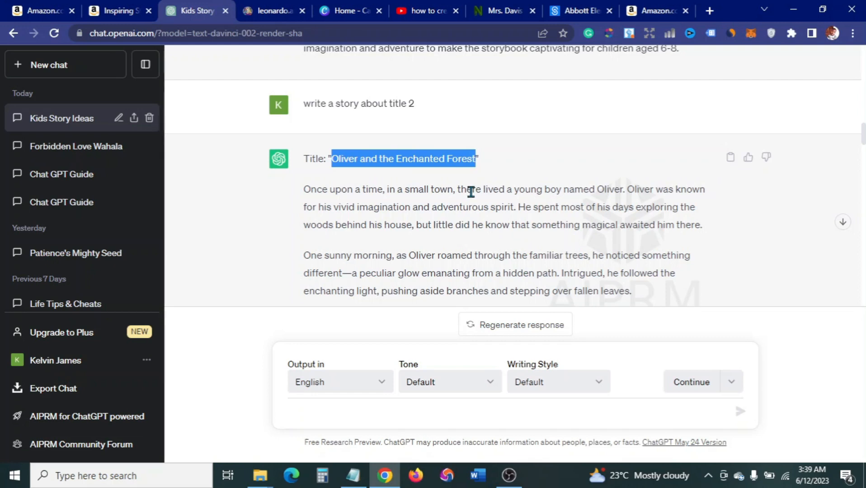
- Switch to Leonardo.Ai, open AI Image Generation and replace the existing prompt with the copied title "Oliver and the Enchanted Forest"
{"action": "left_click", "coordinate": [273, 10]}
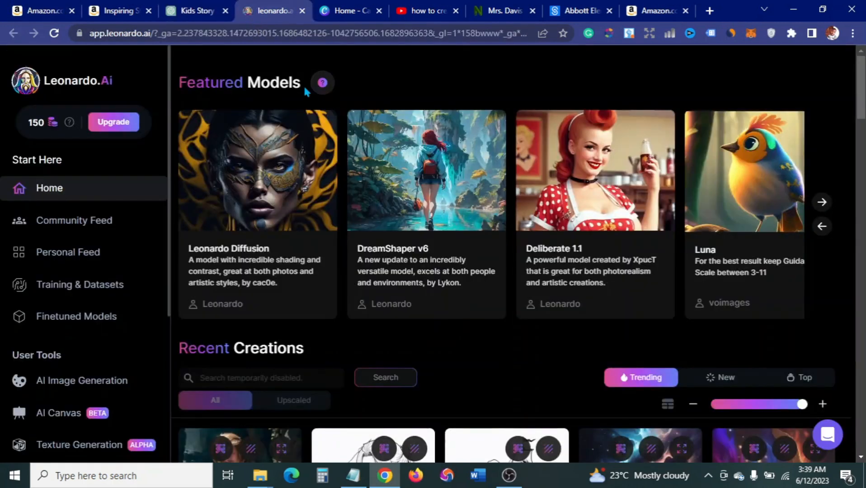
{"action": "scroll", "coordinate": [80, 241], "scroll_direction": "down", "scroll_amount": 4}
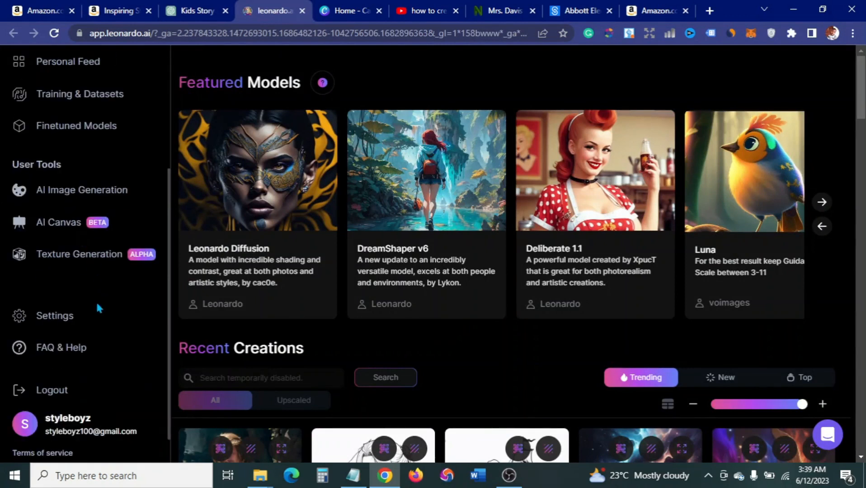
{"action": "left_click", "coordinate": [99, 191]}
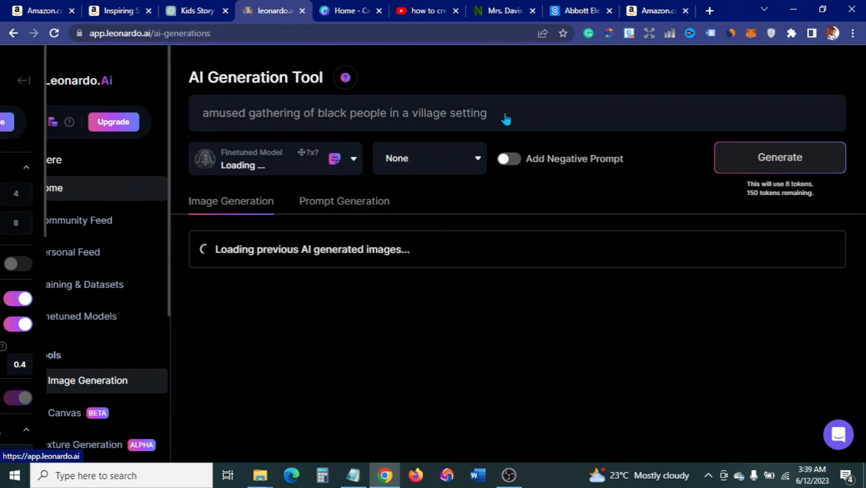
{"action": "left_click_drag", "start_coordinate": [493, 116], "coordinate": [200, 122]}
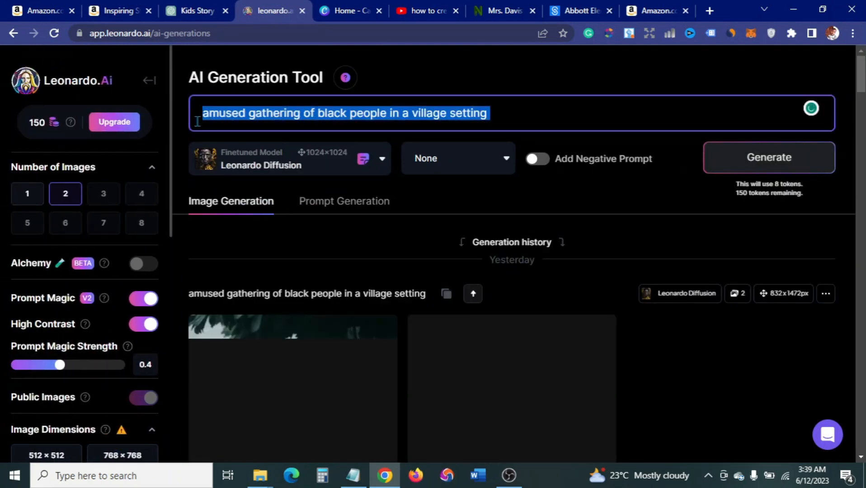
{"action": "key", "text": "ctrl+v"}
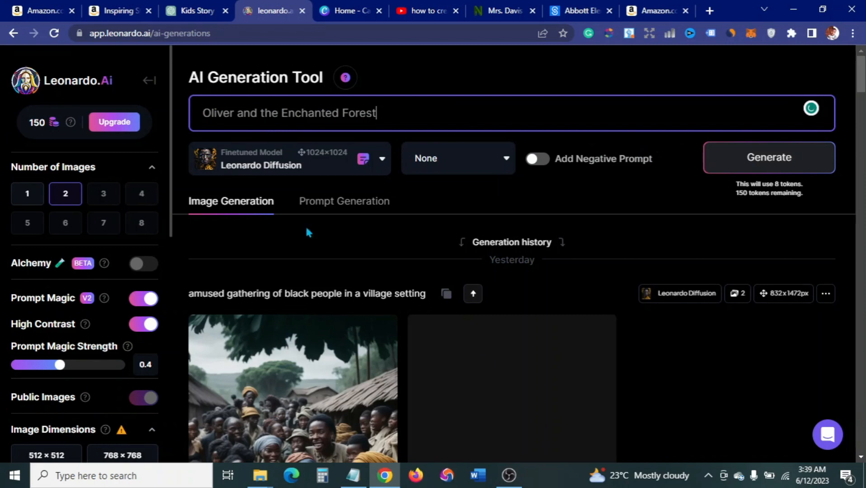
- Check the aspect ratio options, keep 9:16, and generate two images from the title prompt
{"action": "scroll", "coordinate": [29, 343], "scroll_direction": "down", "scroll_amount": 5}
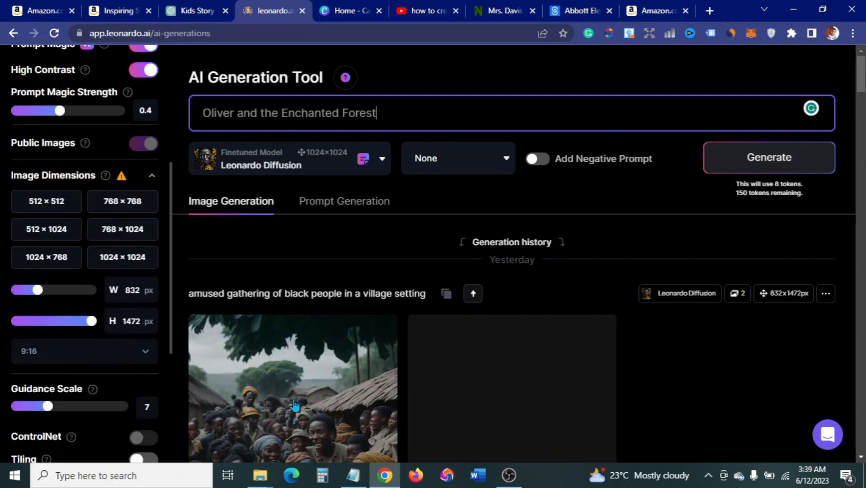
{"action": "scroll", "coordinate": [151, 414], "scroll_direction": "down", "scroll_amount": 3}
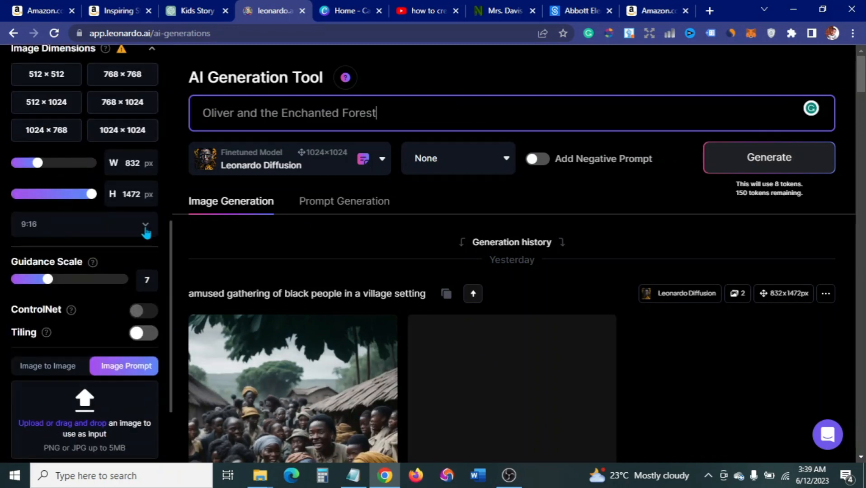
{"action": "left_click", "coordinate": [145, 226]}
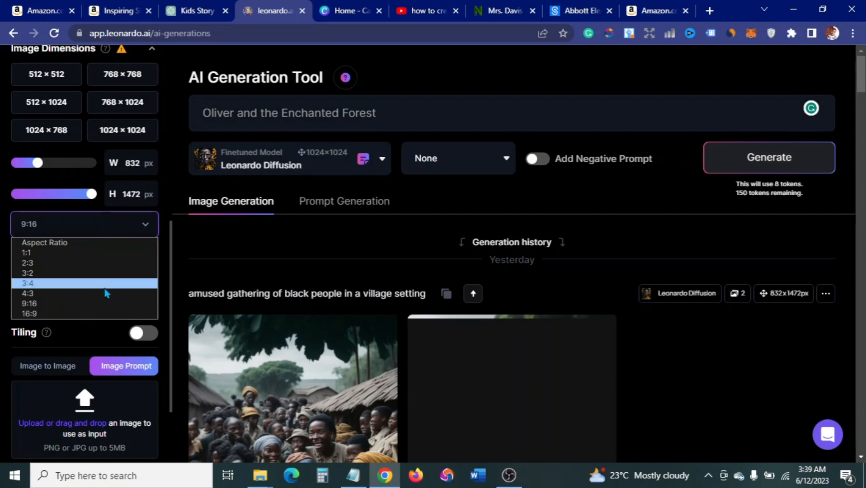
{"action": "left_click", "coordinate": [148, 226]}
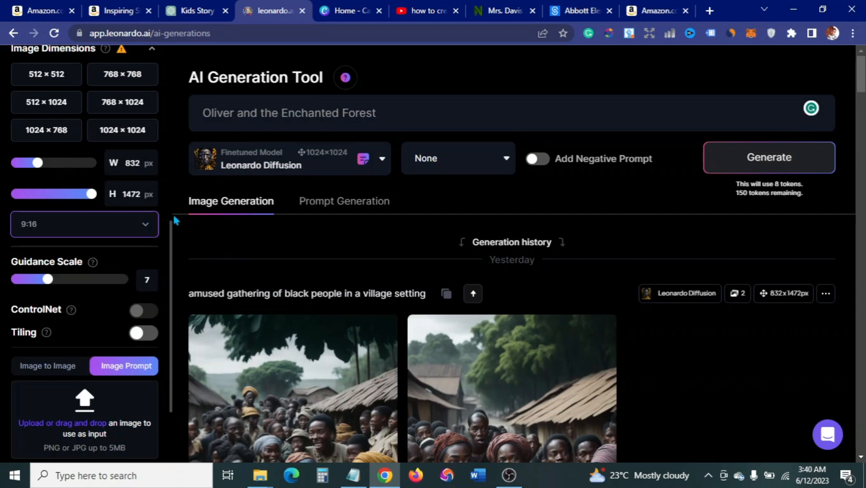
{"action": "scroll", "coordinate": [135, 228], "scroll_direction": "up", "scroll_amount": 4}
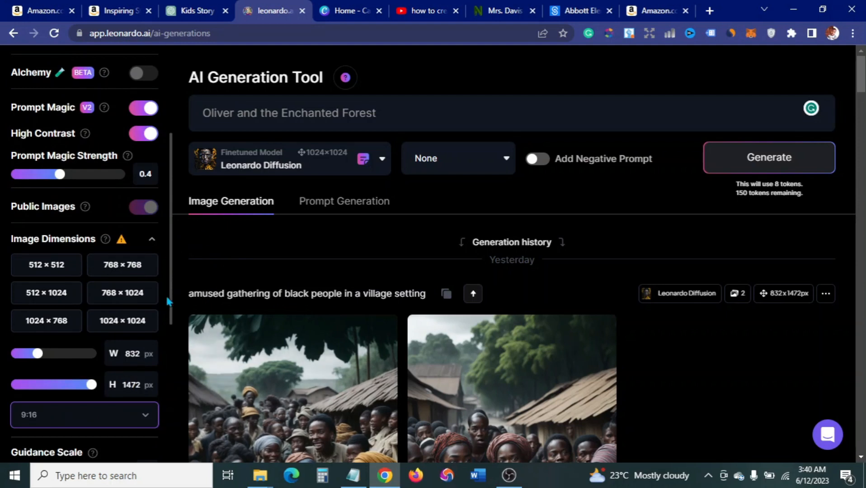
{"action": "scroll", "coordinate": [167, 301], "scroll_direction": "up", "scroll_amount": 4}
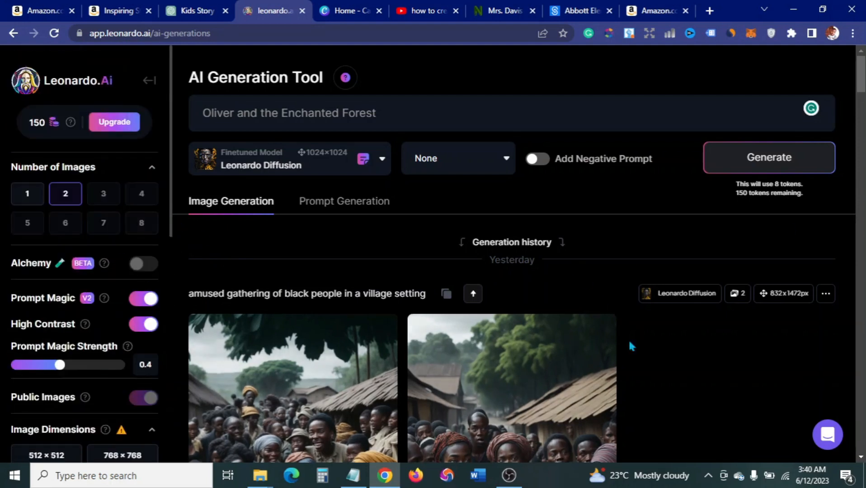
{"action": "left_click", "coordinate": [752, 159]}
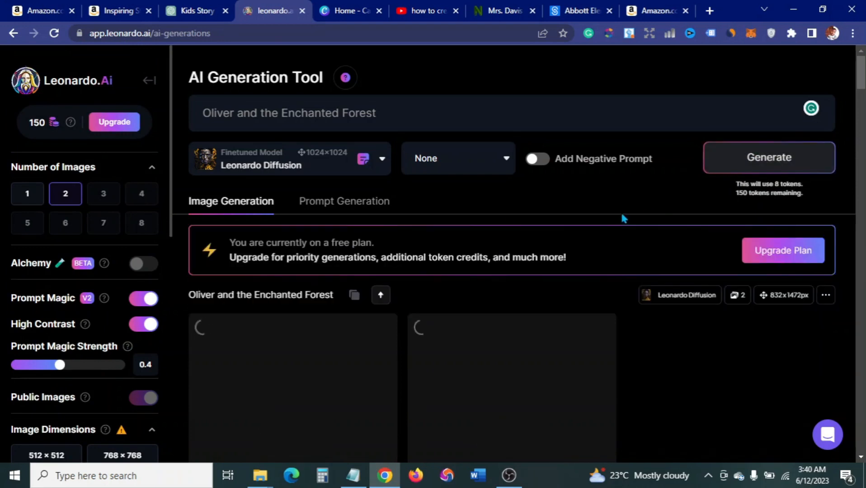
- Download the first generated forest illustration, the one with the horned creature beside the boy's path
{"action": "scroll", "coordinate": [638, 362], "scroll_direction": "down", "scroll_amount": 5}
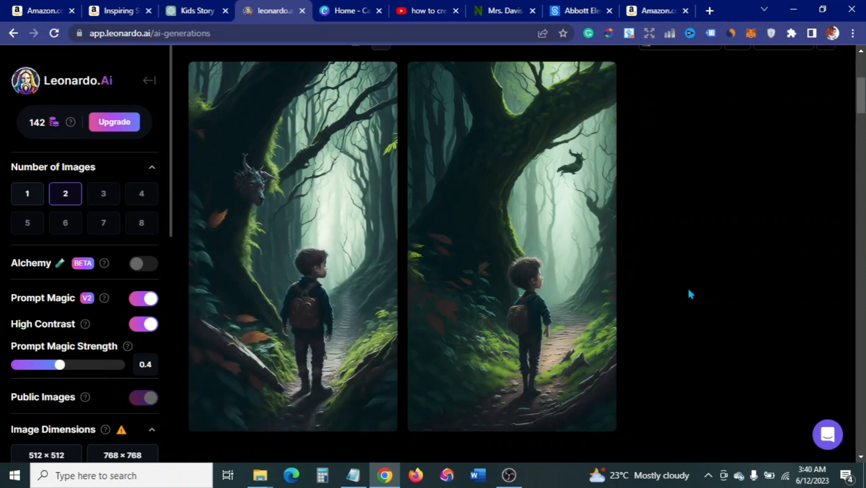
{"action": "mouse_move", "coordinate": [313, 359]}
{"action": "mouse_move", "coordinate": [276, 287]}
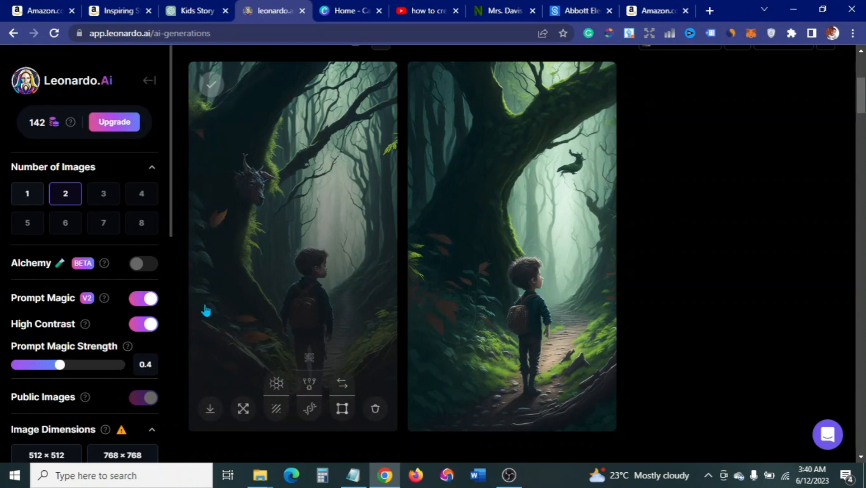
{"action": "left_click", "coordinate": [211, 409]}
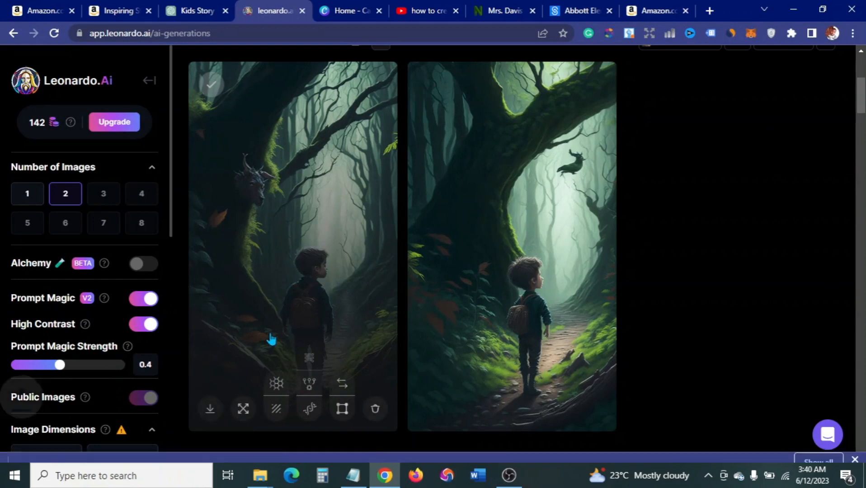
- Switch to ChatGPT and copy the Oliver story's paragraph starting with "One sunny morning"
{"action": "left_click", "coordinate": [195, 14]}
{"action": "scroll", "coordinate": [366, 158], "scroll_direction": "down", "scroll_amount": 1}
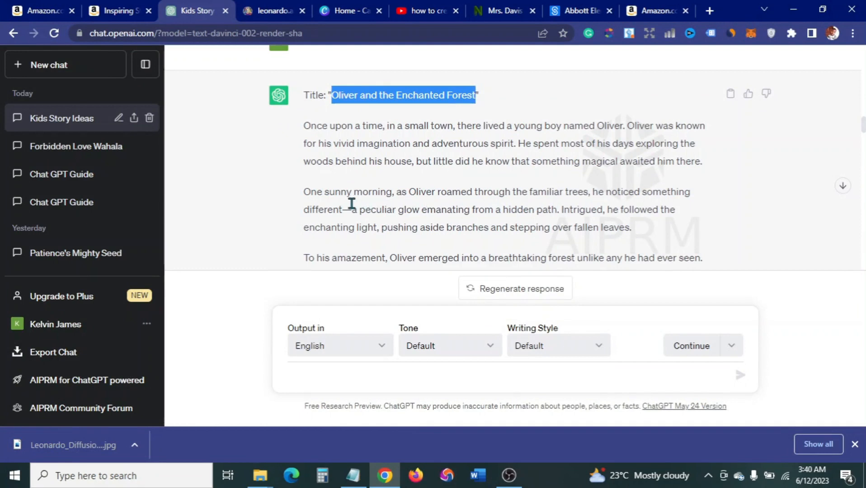
{"action": "left_click_drag", "start_coordinate": [304, 191], "coordinate": [588, 196]}
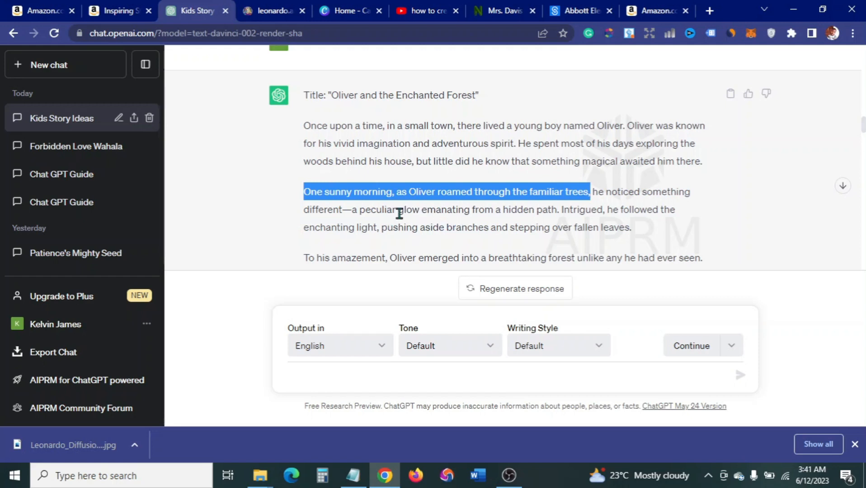
{"action": "left_click_drag", "start_coordinate": [304, 192], "coordinate": [622, 231]}
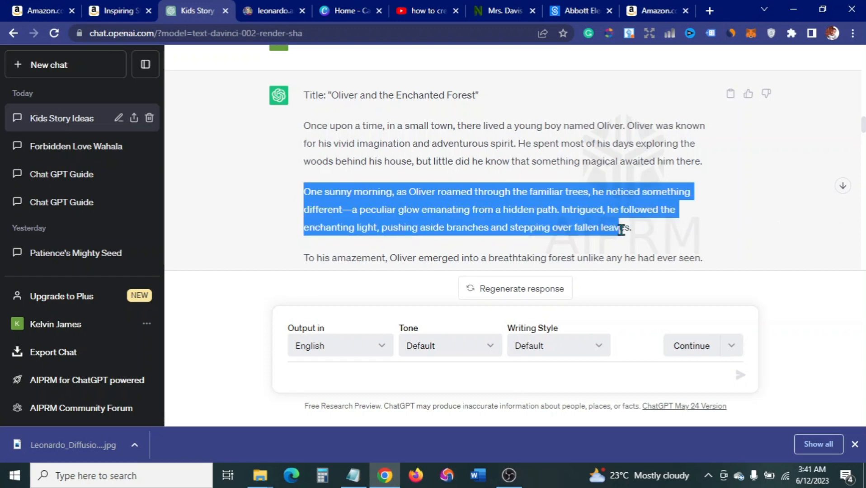
{"action": "right_click", "coordinate": [553, 209]}
{"action": "left_click", "coordinate": [573, 222]}
- Switch to Leonardo.Ai and replace the title prompt with the copied "One sunny morning" paragraph
{"action": "left_click", "coordinate": [259, 11]}
{"action": "scroll", "coordinate": [497, 182], "scroll_direction": "up", "scroll_amount": 5}
{"action": "left_click_drag", "start_coordinate": [449, 112], "coordinate": [178, 120]}
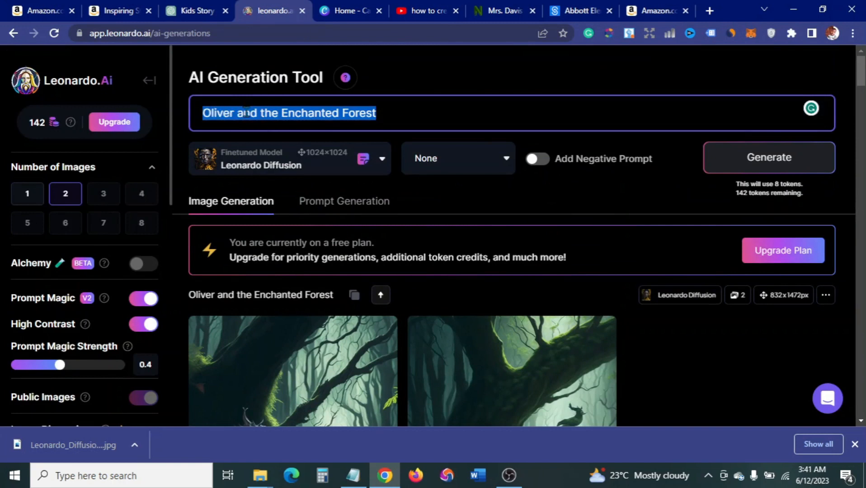
{"action": "key", "text": "ctrl+v"}
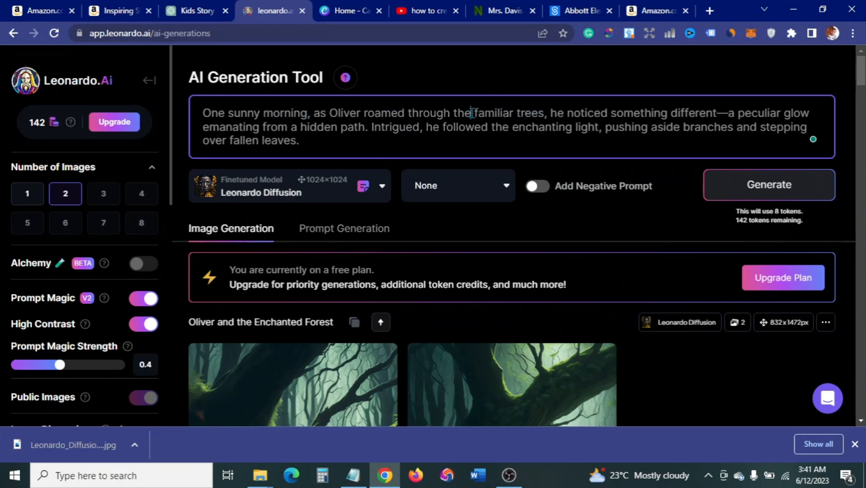
- Shorten the prompt's opening to "One sunny morning with familiar trees" by replacing "as Oliver roamed through the" with "with"
{"action": "left_click", "coordinate": [472, 114]}
{"action": "key", "text": "BackSpace"}
{"action": "key", "text": "BackSpace"}
{"action": "key", "text": "BackSpace"}
{"action": "key", "text": "BackSpace"}
{"action": "key", "text": "BackSpace"}
{"action": "key", "text": "BackSpace"}
{"action": "key", "text": "BackSpace"}
{"action": "key", "text": "BackSpace"}
{"action": "key", "text": "BackSpace"}
{"action": "key", "text": "BackSpace"}
{"action": "key", "text": "BackSpace"}
{"action": "key", "text": "BackSpace"}
{"action": "key", "text": "BackSpace"}
{"action": "key", "text": "BackSpace"}
{"action": "key", "text": "BackSpace"}
{"action": "key", "text": "BackSpace"}
{"action": "key", "text": "BackSpace"}
{"action": "key", "text": "BackSpace"}
{"action": "key", "text": "BackSpace"}
{"action": "key", "text": "BackSpace"}
{"action": "type", "text": "with"}
- Remove "he noticed something different—" from the prompt so that "a peculiar glow" directly follows "familiar trees,"
{"action": "left_click", "coordinate": [592, 115]}
{"action": "key", "text": "BackSpace"}
{"action": "key", "text": "BackSpace"}
{"action": "key", "text": "BackSpace"}
{"action": "key", "text": "BackSpace"}
{"action": "key", "text": "BackSpace"}
{"action": "key", "text": "BackSpace"}
{"action": "key", "text": "BackSpace"}
{"action": "key", "text": "BackSpace"}
{"action": "key", "text": "BackSpace"}
{"action": "key", "text": "BackSpace"}
{"action": "key", "text": "BackSpace"}
{"action": "key", "text": "BackSpace"}
{"action": "key", "text": "BackSpace"}
{"action": "key", "text": "BackSpace"}
{"action": "key", "text": "BackSpace"}
{"action": "key", "text": "BackSpace"}
{"action": "key", "text": "BackSpace"}
{"action": "key", "text": "BackSpace"}
{"action": "key", "text": "BackSpace"}
{"action": "key", "text": "BackSpace"}
- Replace "Intrigued, he" in the prompt with "oliver", making the second sentence start with "oliver followed the enchanting light"
{"action": "left_click", "coordinate": [717, 116]}
{"action": "key", "text": "BackSpace"}
{"action": "key", "text": "BackSpace"}
{"action": "key", "text": "BackSpace"}
{"action": "key", "text": "BackSpace"}
{"action": "key", "text": "BackSpace"}
{"action": "key", "text": "BackSpace"}
{"action": "key", "text": "BackSpace"}
{"action": "key", "text": "BackSpace"}
{"action": "key", "text": "BackSpace"}
{"action": "key", "text": "BackSpace"}
{"action": "type", "text": "oliver"}
{"action": "key", "text": "Delete"}
{"action": "key", "text": "Delete"}
{"action": "key", "text": "Delete"}
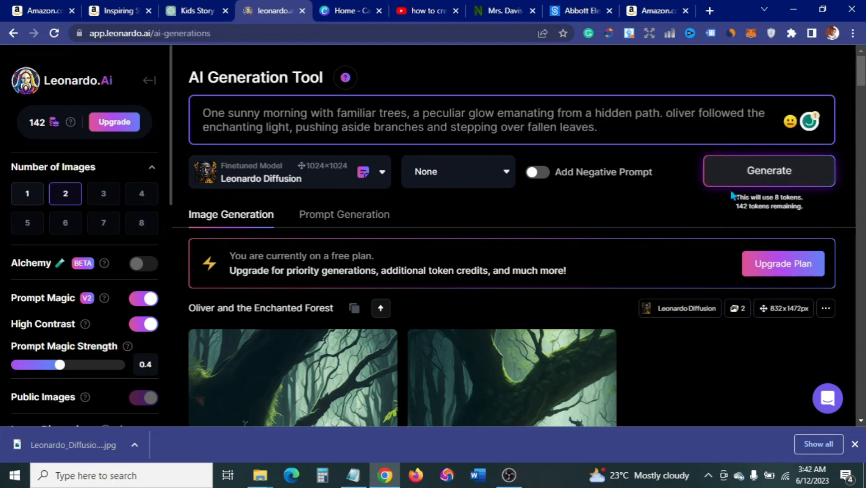
- Generate images from the edited prompt and download the golden forest image with the lone figure on the path
{"action": "left_click", "coordinate": [729, 183]}
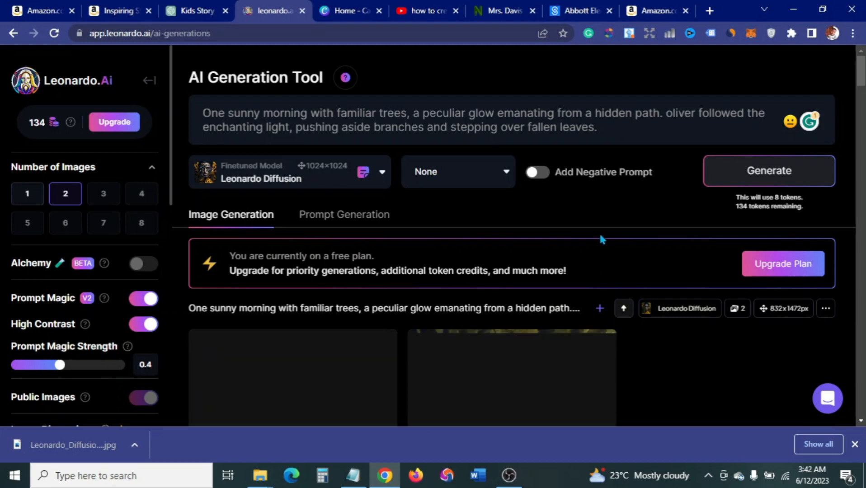
{"action": "scroll", "coordinate": [588, 290], "scroll_direction": "down", "scroll_amount": 5}
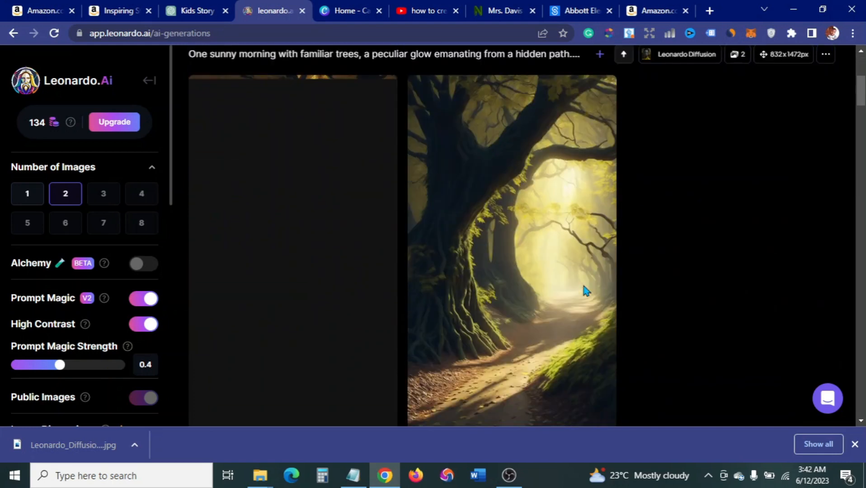
{"action": "scroll", "coordinate": [585, 294], "scroll_direction": "down", "scroll_amount": 3}
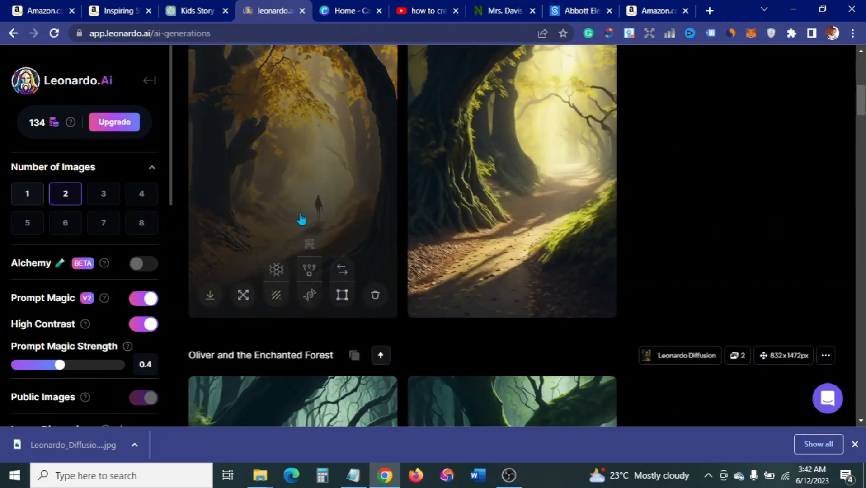
{"action": "left_click", "coordinate": [211, 296]}
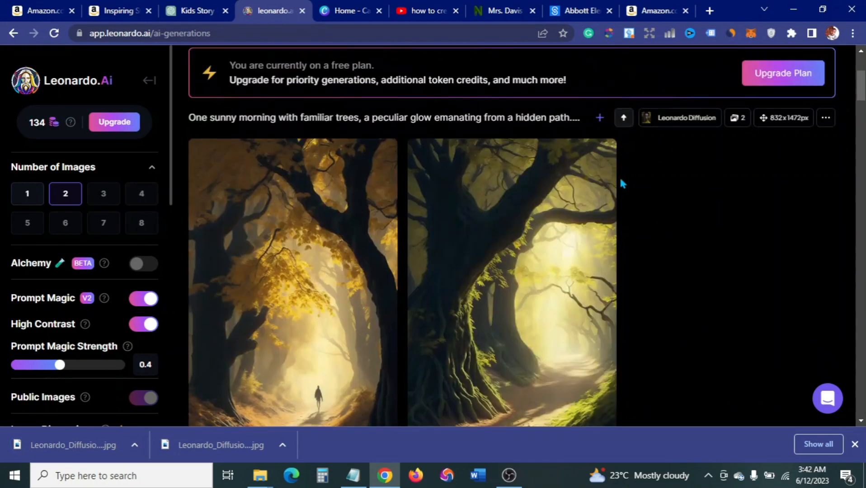
- Look through the Oliver story's further paragraphs in ChatGPT for illustration scenes and compare them with the Leonardo.Ai prompt and images
{"action": "scroll", "coordinate": [662, 204], "scroll_direction": "up", "scroll_amount": 4}
{"action": "left_click", "coordinate": [188, 13]}
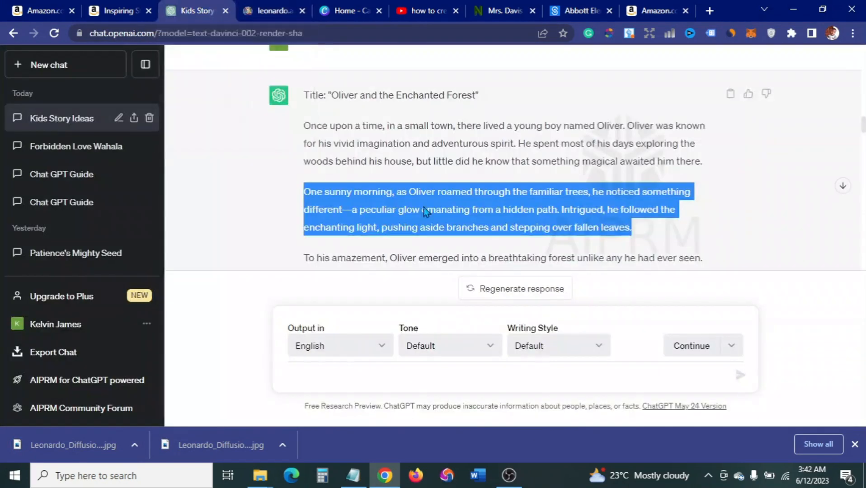
{"action": "scroll", "coordinate": [445, 213], "scroll_direction": "down", "scroll_amount": 2}
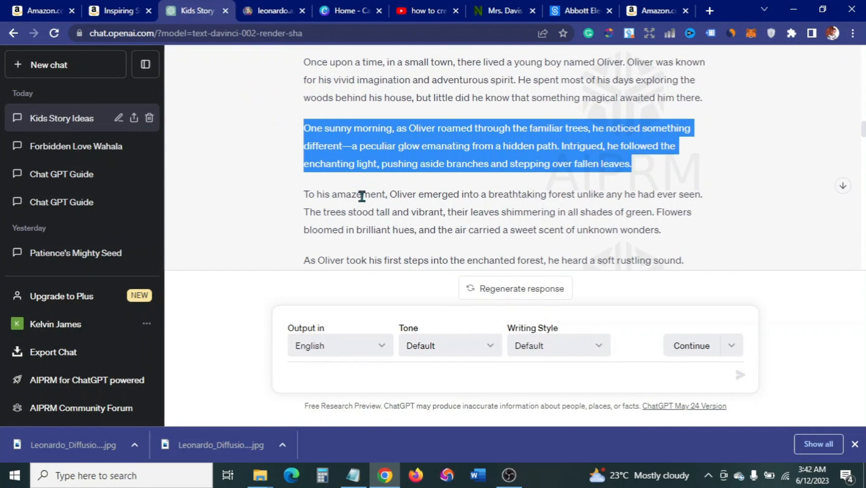
{"action": "left_click", "coordinate": [262, 13]}
{"action": "left_click", "coordinate": [196, 13]}
{"action": "left_click", "coordinate": [395, 194]}
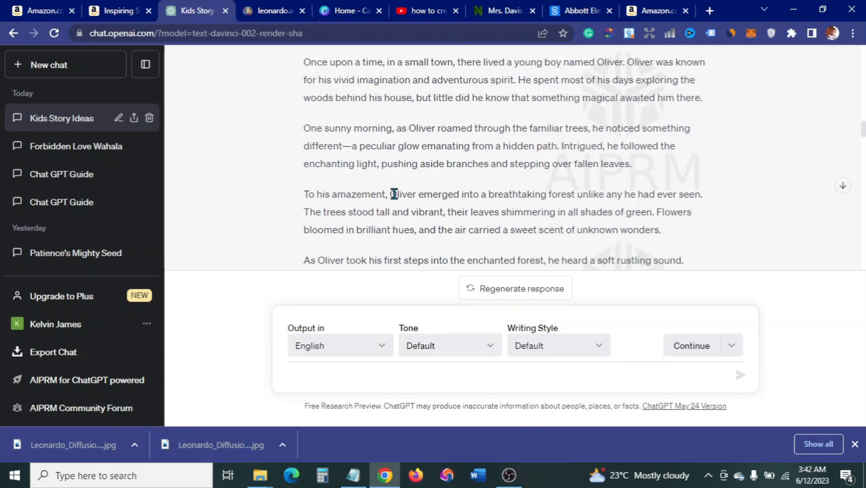
{"action": "scroll", "coordinate": [349, 134], "scroll_direction": "up", "scroll_amount": 1}
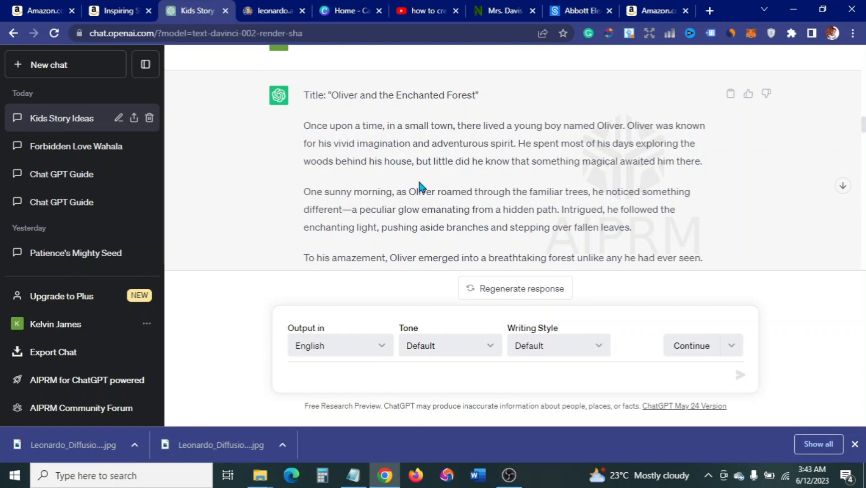
{"action": "scroll", "coordinate": [432, 176], "scroll_direction": "down", "scroll_amount": 3}
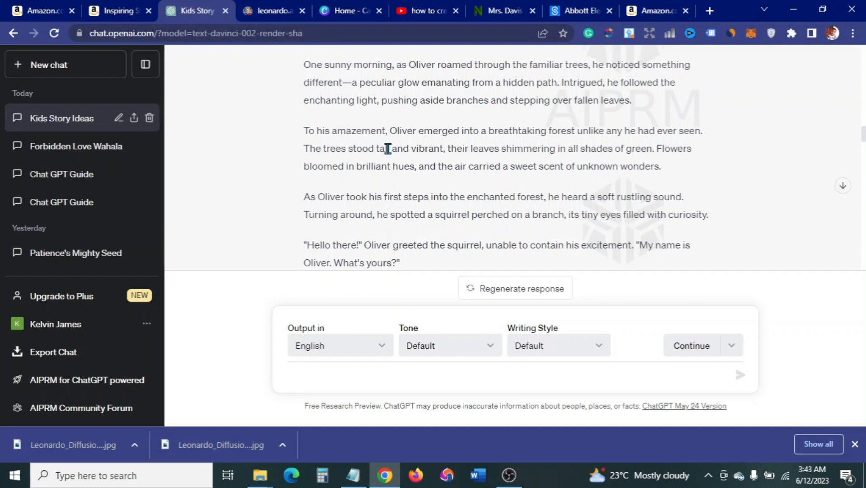
{"action": "scroll", "coordinate": [355, 193], "scroll_direction": "down", "scroll_amount": 3}
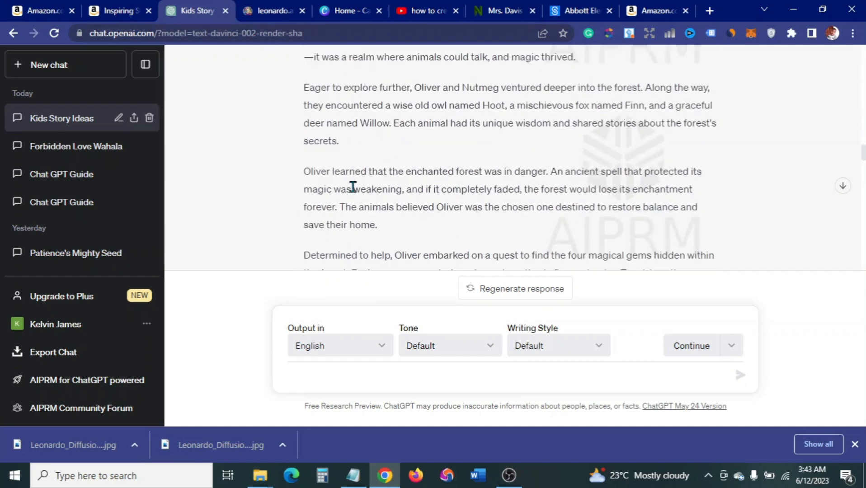
{"action": "left_click", "coordinate": [273, 14]}
{"action": "scroll", "coordinate": [353, 167], "scroll_direction": "up", "scroll_amount": 5}
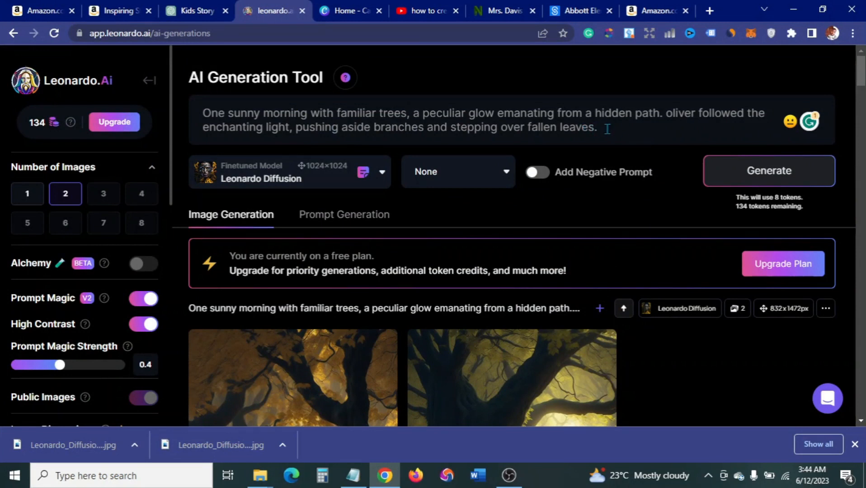
{"action": "scroll", "coordinate": [514, 176], "scroll_direction": "down", "scroll_amount": 4}
{"action": "scroll", "coordinate": [515, 182], "scroll_direction": "up", "scroll_amount": 4}
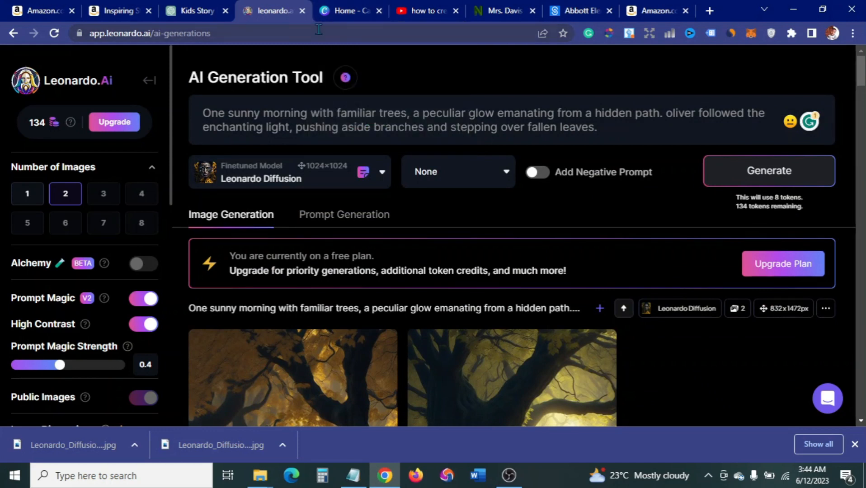
- Switch to the Canva home page and dismiss the browser's downloads bar
{"action": "left_click", "coordinate": [345, 12]}
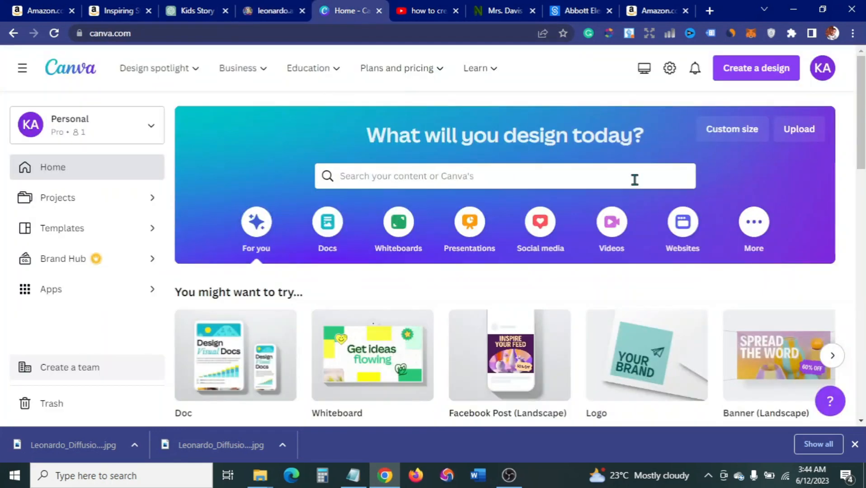
{"action": "left_click", "coordinate": [855, 445]}
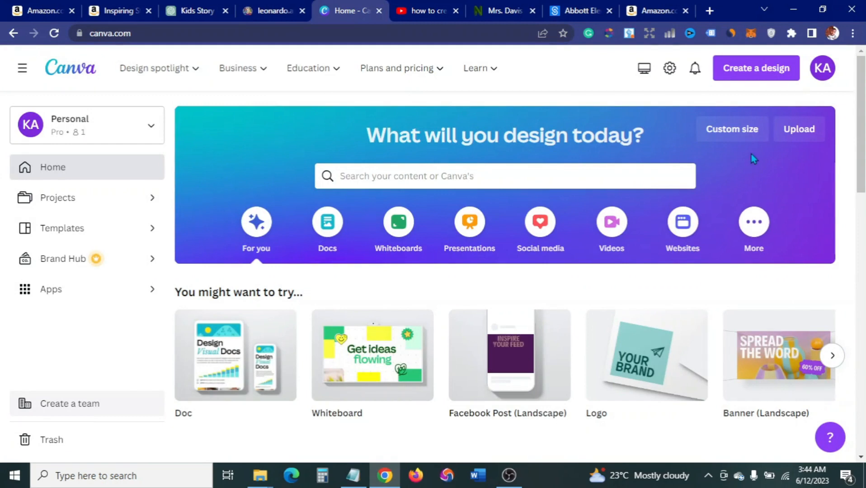
- Create a new custom-size design of 8.625 × 11.25 in
{"action": "left_click", "coordinate": [755, 77]}
{"action": "scroll", "coordinate": [676, 256], "scroll_direction": "down", "scroll_amount": 3}
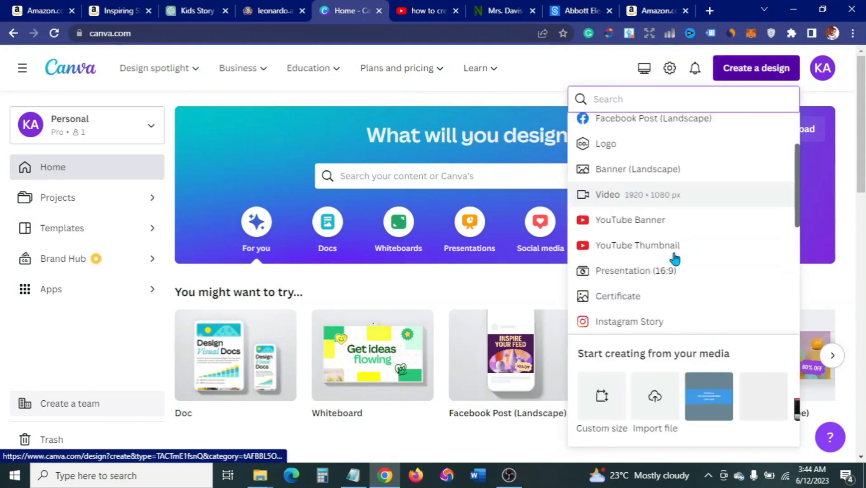
{"action": "left_click", "coordinate": [616, 398]}
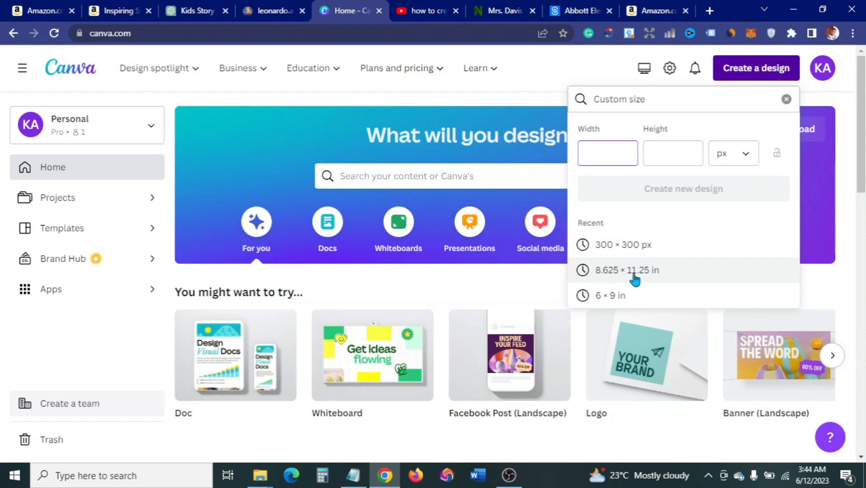
{"action": "left_click", "coordinate": [622, 277]}
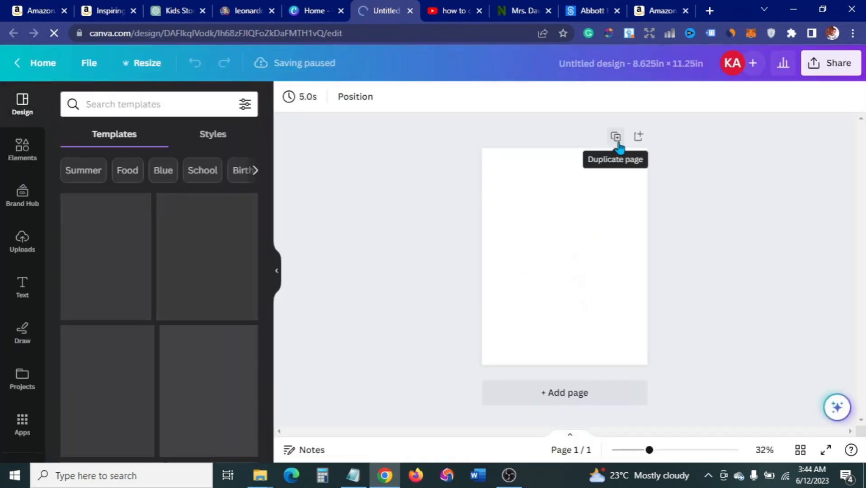
- Duplicate the blank page so that the design has three pages, and go back to page 1
{"action": "left_click", "coordinate": [618, 145]}
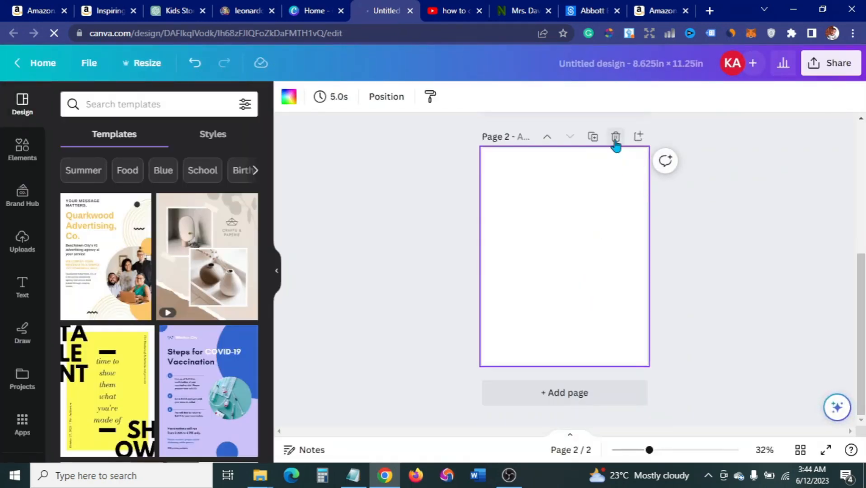
{"action": "left_click", "coordinate": [616, 138]}
{"action": "left_click", "coordinate": [614, 140]}
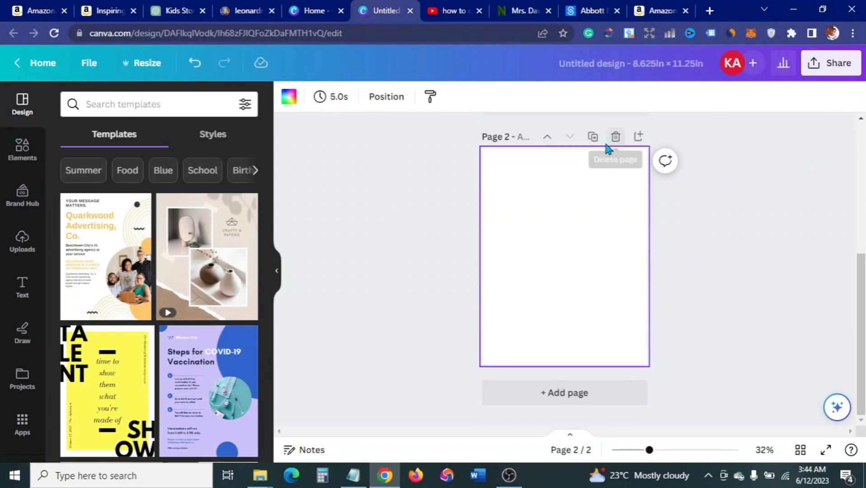
{"action": "left_click", "coordinate": [594, 137]}
{"action": "scroll", "coordinate": [512, 210], "scroll_direction": "up", "scroll_amount": 10}
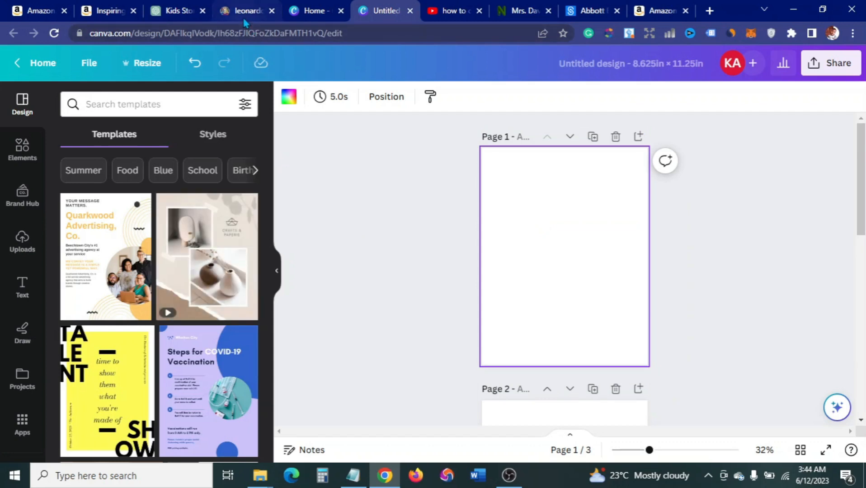
- Switch to ChatGPT and copy the story title "Oliver and the Enchanted Forest" without its quotation marks
{"action": "left_click", "coordinate": [170, 15]}
{"action": "scroll", "coordinate": [411, 181], "scroll_direction": "up", "scroll_amount": 5}
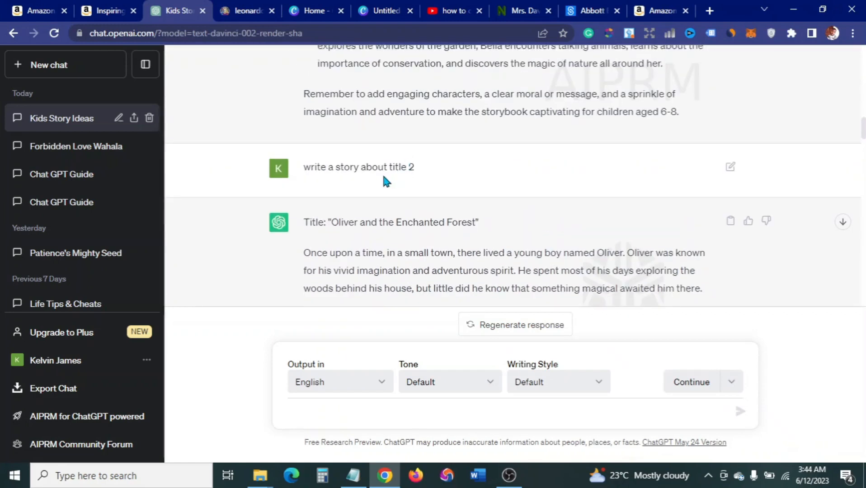
{"action": "scroll", "coordinate": [383, 178], "scroll_direction": "down", "scroll_amount": 3}
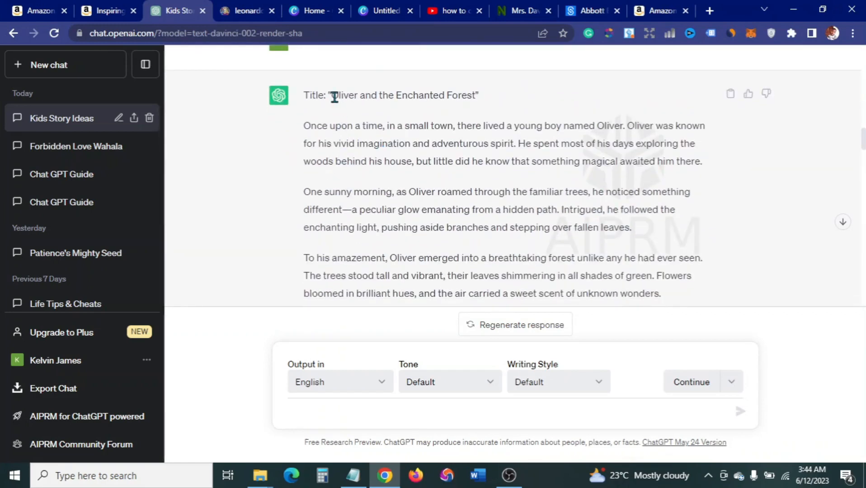
{"action": "left_click_drag", "start_coordinate": [334, 97], "coordinate": [475, 100]}
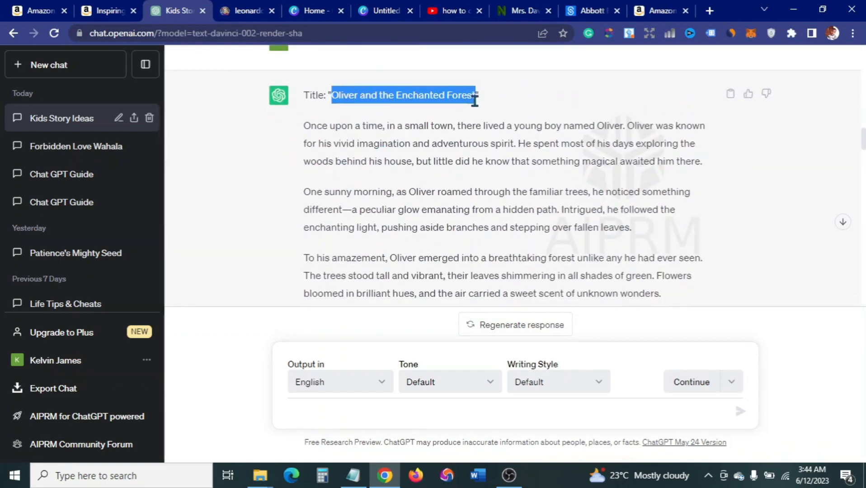
{"action": "left_click", "coordinate": [438, 97]}
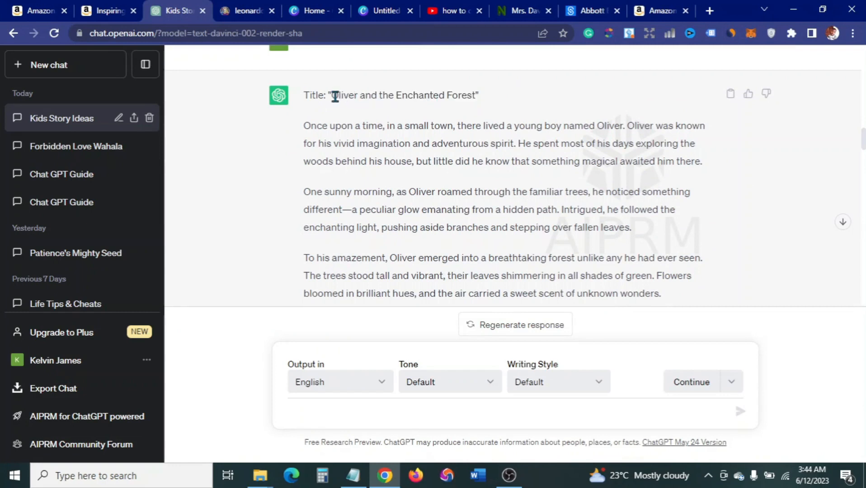
{"action": "left_click_drag", "start_coordinate": [339, 97], "coordinate": [474, 94]}
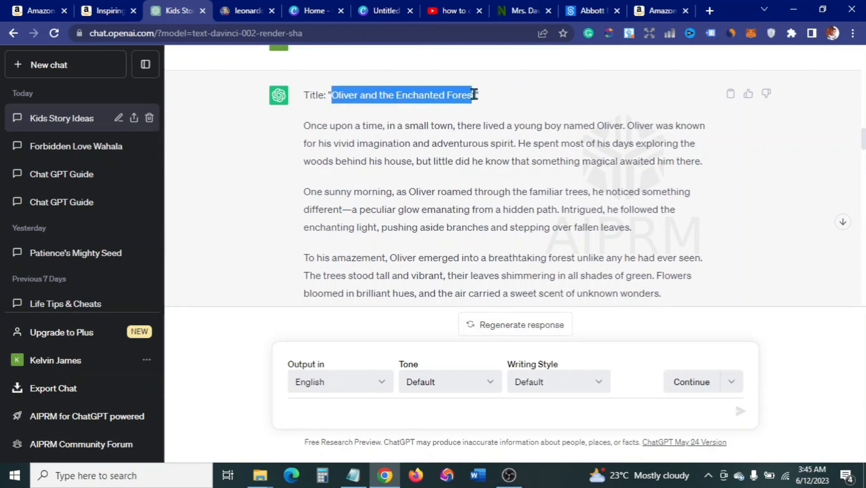
{"action": "right_click", "coordinate": [443, 95]}
{"action": "left_click", "coordinate": [395, 76]}
- Switch to the Canva design, paste the story title on page 1 and move it into the page's upper half
{"action": "left_click", "coordinate": [312, 11]}
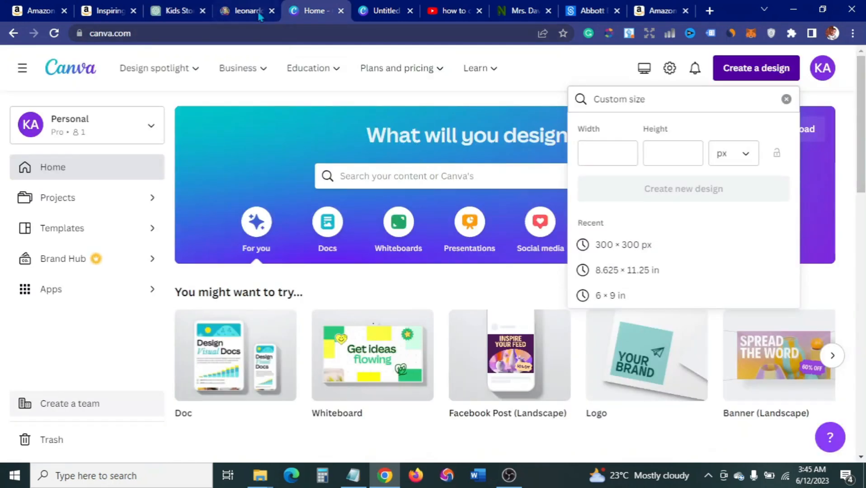
{"action": "left_click", "coordinate": [378, 12]}
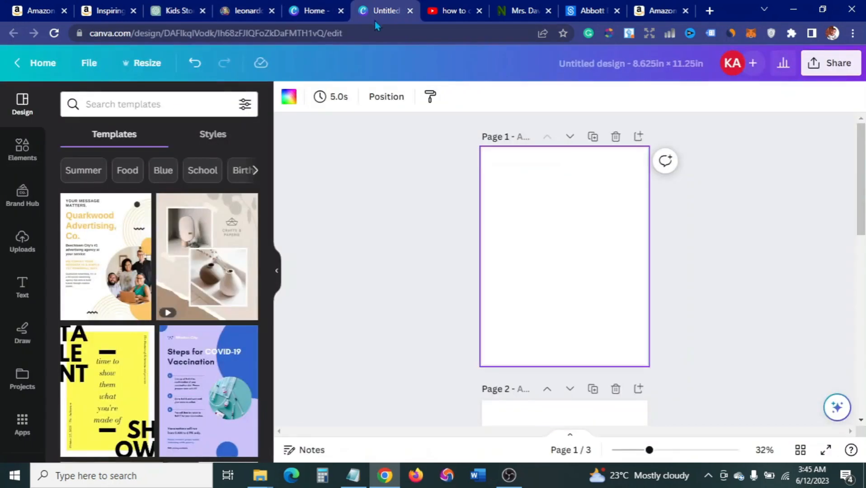
{"action": "right_click", "coordinate": [546, 233]}
{"action": "left_click", "coordinate": [581, 296]}
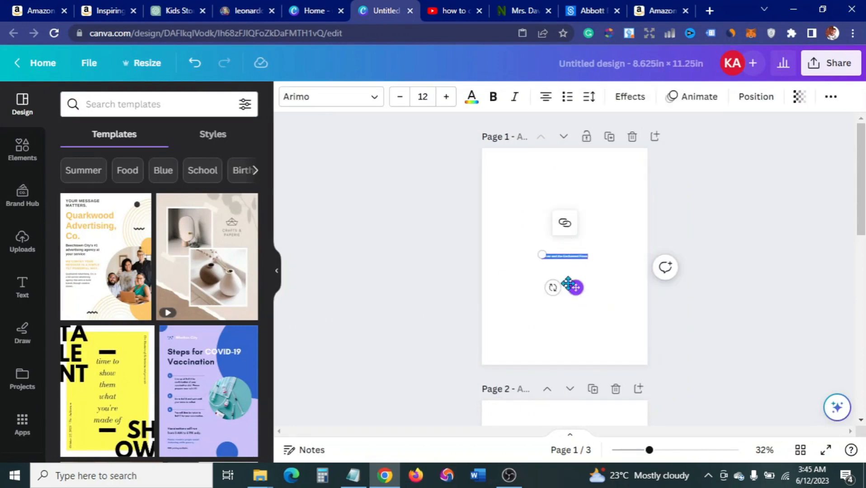
{"action": "left_click_drag", "start_coordinate": [576, 288], "coordinate": [572, 244]}
- Increase the title's font size to 31
{"action": "left_click", "coordinate": [447, 96]}
{"action": "left_click", "coordinate": [447, 96]}
{"action": "left_click", "coordinate": [446, 97]}
{"action": "left_click", "coordinate": [447, 97]}
{"action": "left_click", "coordinate": [447, 97]}
{"action": "left_click", "coordinate": [446, 97]}
{"action": "left_click", "coordinate": [447, 96]}
{"action": "left_click", "coordinate": [447, 97]}
{"action": "left_click", "coordinate": [446, 97]}
{"action": "left_click", "coordinate": [446, 97]}
{"action": "left_click", "coordinate": [446, 97]}
{"action": "left_click", "coordinate": [447, 97]}
{"action": "left_click", "coordinate": [447, 96]}
{"action": "left_click", "coordinate": [446, 97]}
- Search the fonts for "hit", set the title's font to Hit and Run and complete its last word as "Forest"
{"action": "left_click", "coordinate": [381, 101]}
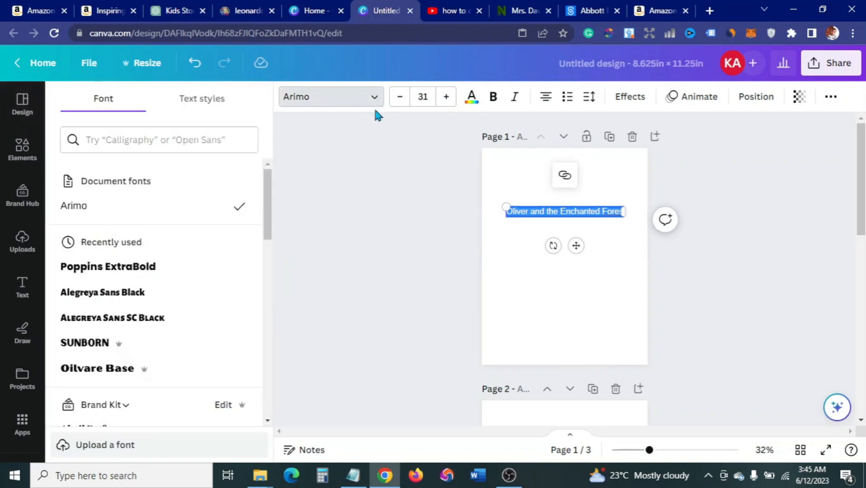
{"action": "scroll", "coordinate": [131, 282], "scroll_direction": "down", "scroll_amount": 5}
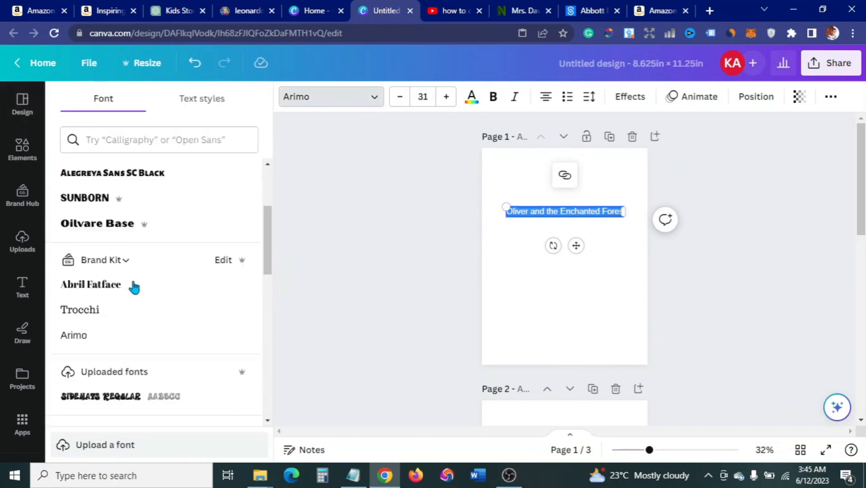
{"action": "scroll", "coordinate": [134, 287], "scroll_direction": "down", "scroll_amount": 10}
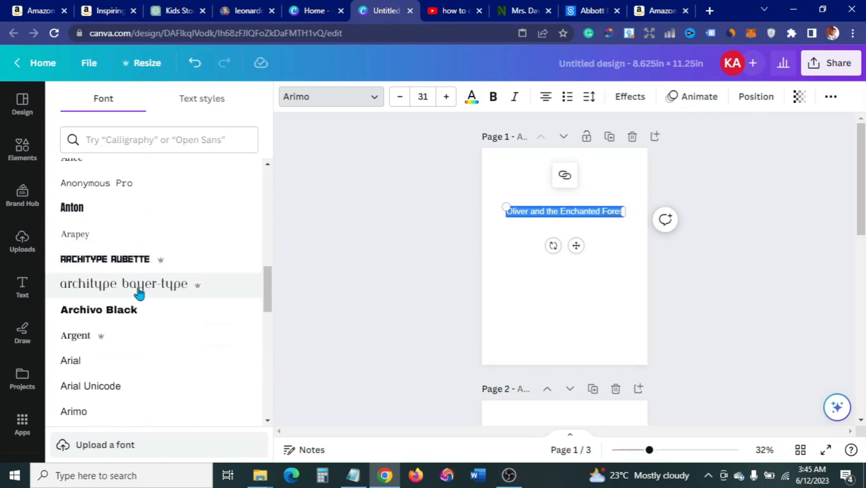
{"action": "scroll", "coordinate": [137, 292], "scroll_direction": "down", "scroll_amount": 15}
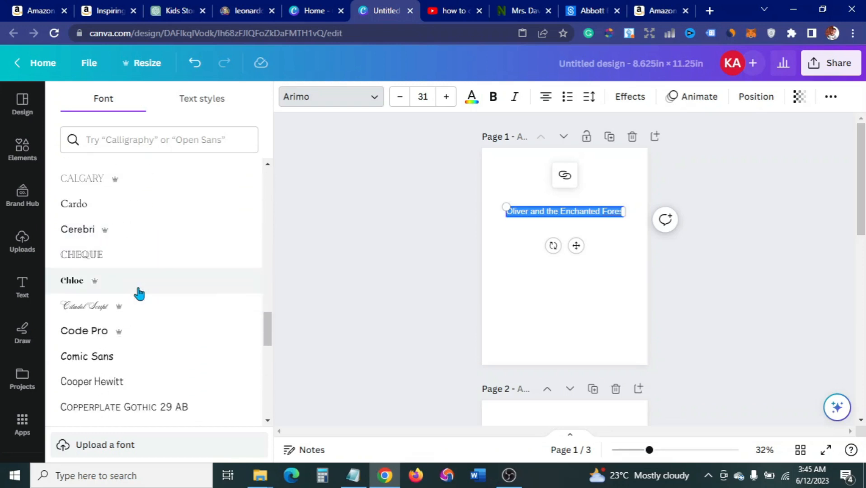
{"action": "left_click", "coordinate": [201, 136]}
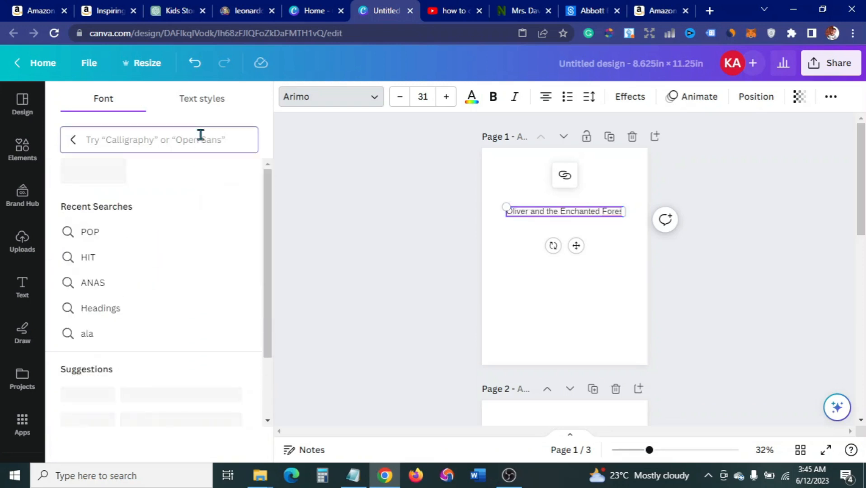
{"action": "type", "text": "hit"}
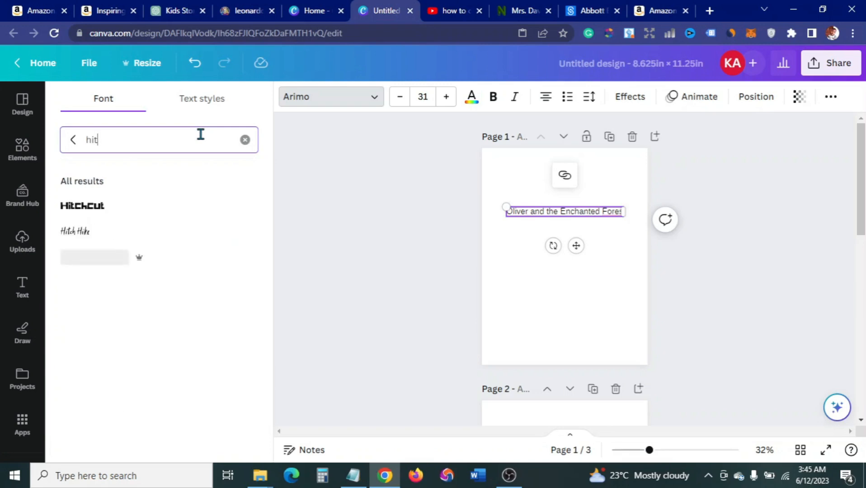
{"action": "left_click", "coordinate": [141, 261]}
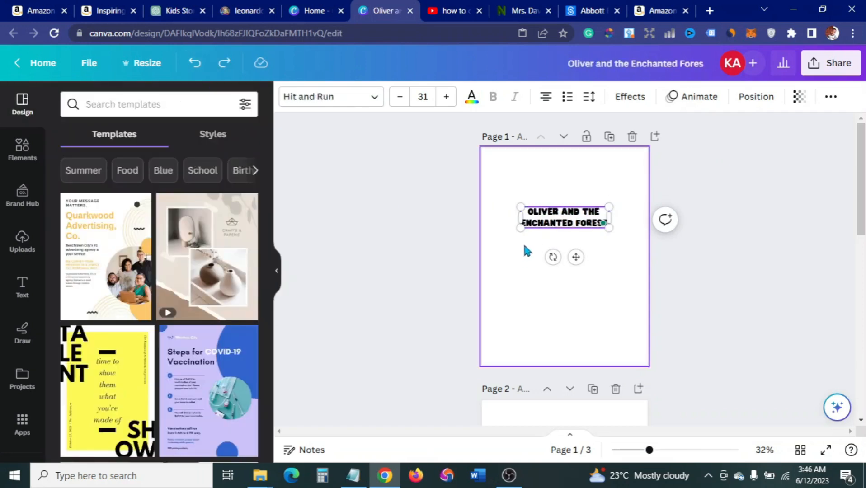
- Enlarge the title to font size 76 and move it slightly up, keeping it centred across the page
{"action": "left_click", "coordinate": [523, 244]}
{"action": "left_click", "coordinate": [542, 227]}
{"action": "left_click", "coordinate": [445, 97]}
{"action": "left_click", "coordinate": [445, 97]}
{"action": "left_click", "coordinate": [445, 97]}
{"action": "left_click", "coordinate": [446, 97]}
{"action": "left_click", "coordinate": [445, 97]}
{"action": "left_click", "coordinate": [445, 97]}
{"action": "left_click", "coordinate": [445, 97]}
{"action": "left_click", "coordinate": [445, 97]}
{"action": "left_click", "coordinate": [445, 97]}
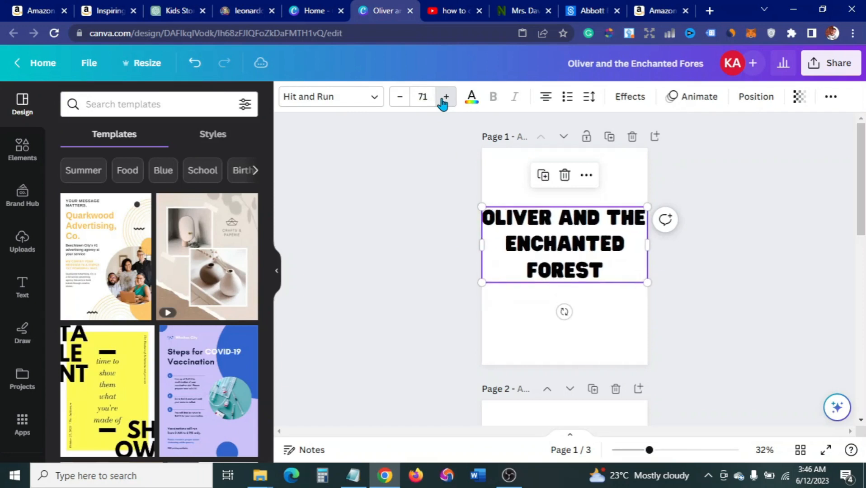
{"action": "left_click", "coordinate": [445, 97]}
{"action": "left_click_drag", "start_coordinate": [561, 265], "coordinate": [560, 242]}
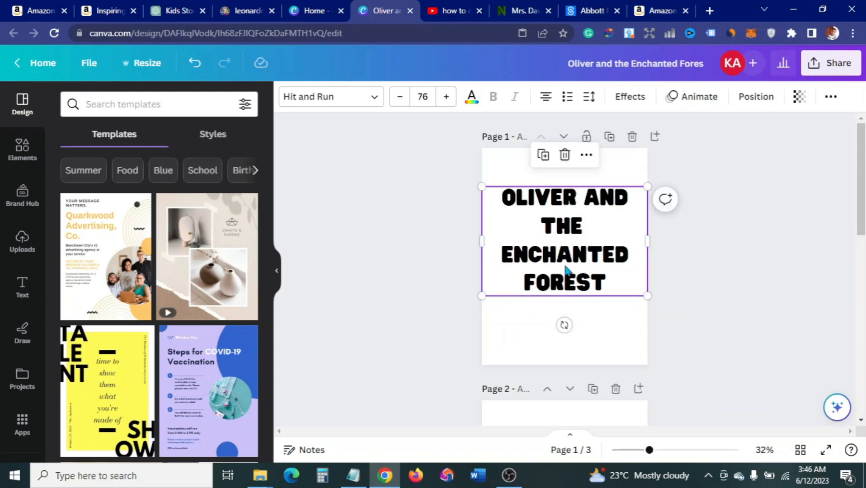
- Try the Lift effect on the title, apply the Outline effect instead and look through the remaining effect and shape options
{"action": "left_click", "coordinate": [633, 97]}
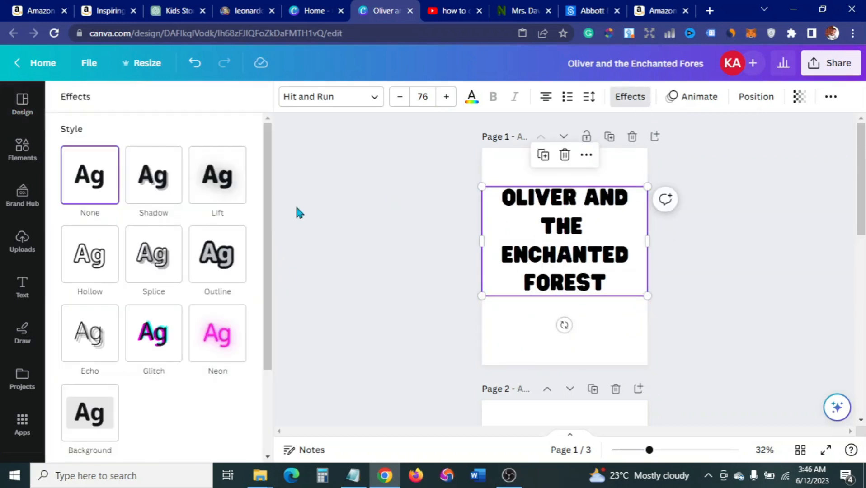
{"action": "left_click", "coordinate": [221, 191]}
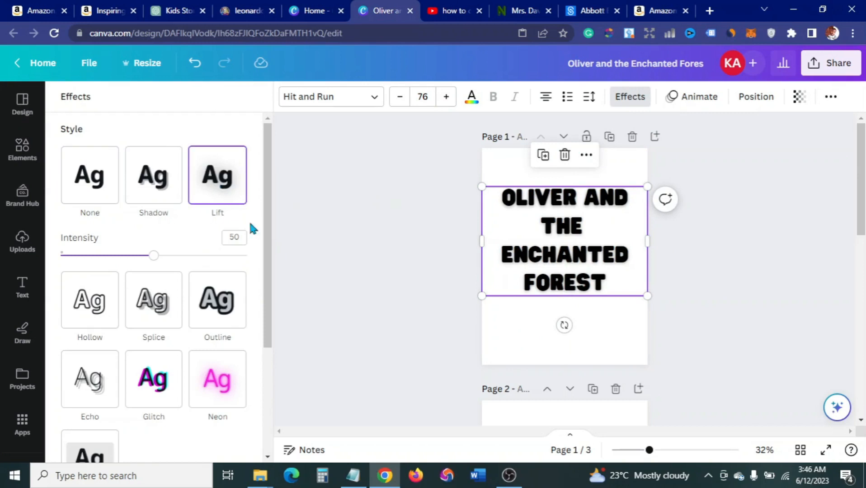
{"action": "left_click", "coordinate": [215, 297]}
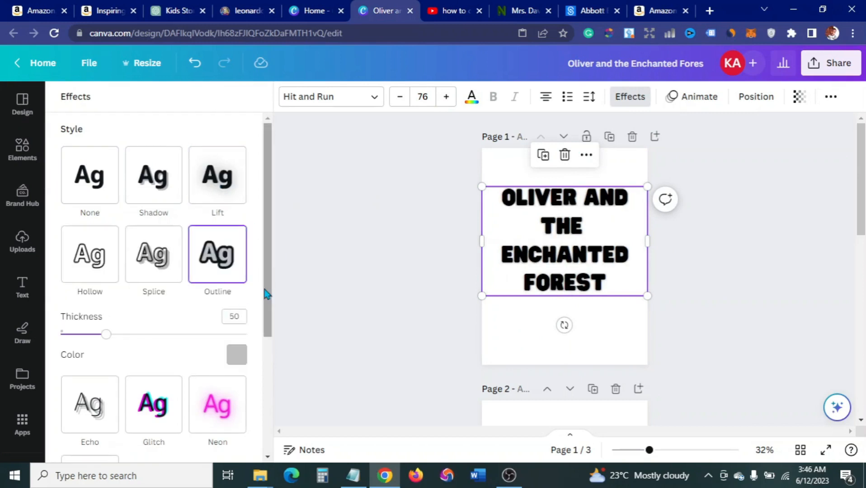
{"action": "scroll", "coordinate": [218, 387], "scroll_direction": "down", "scroll_amount": 3}
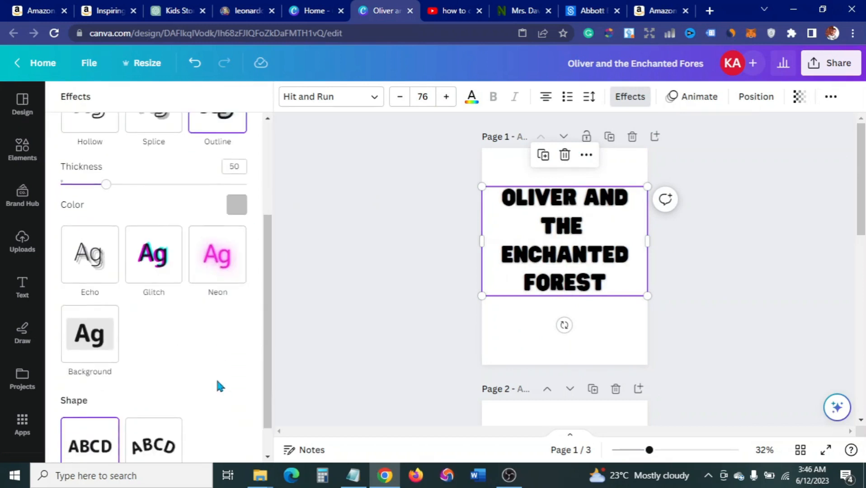
{"action": "scroll", "coordinate": [219, 386], "scroll_direction": "down", "scroll_amount": 1}
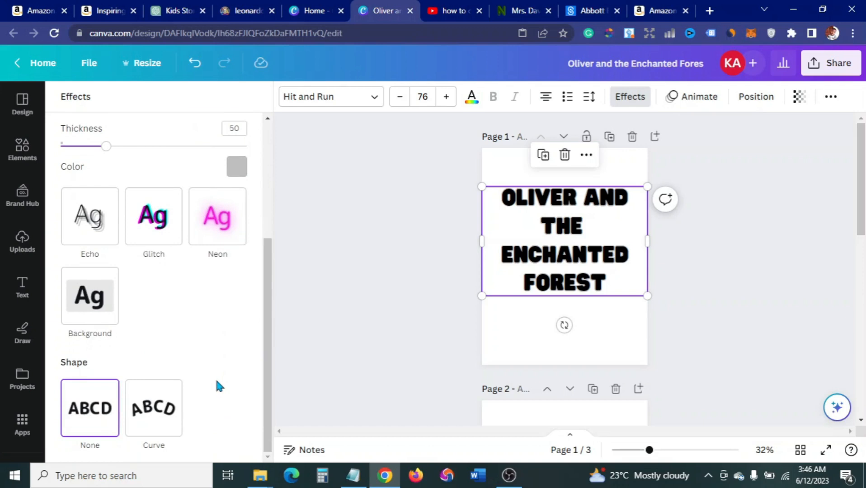
{"action": "scroll", "coordinate": [219, 387], "scroll_direction": "up", "scroll_amount": 2}
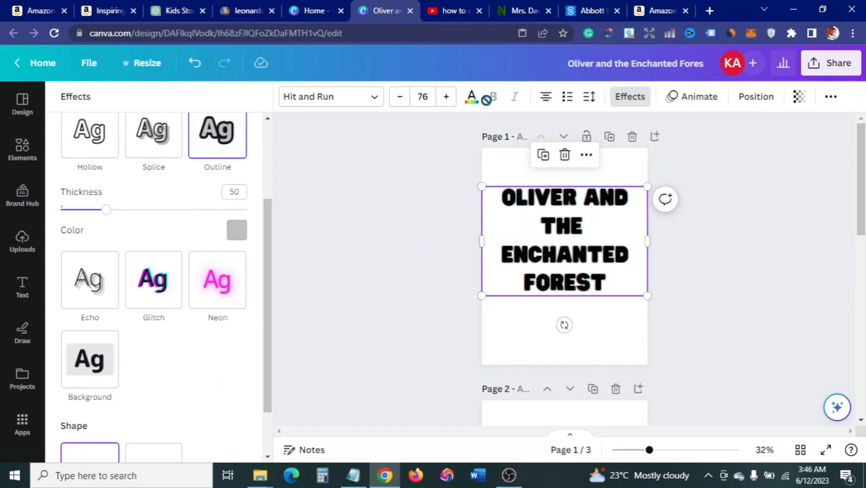
- Try pink and coral red as the title's text color and settle on light purple from the default solid colors
{"action": "left_click", "coordinate": [471, 98]}
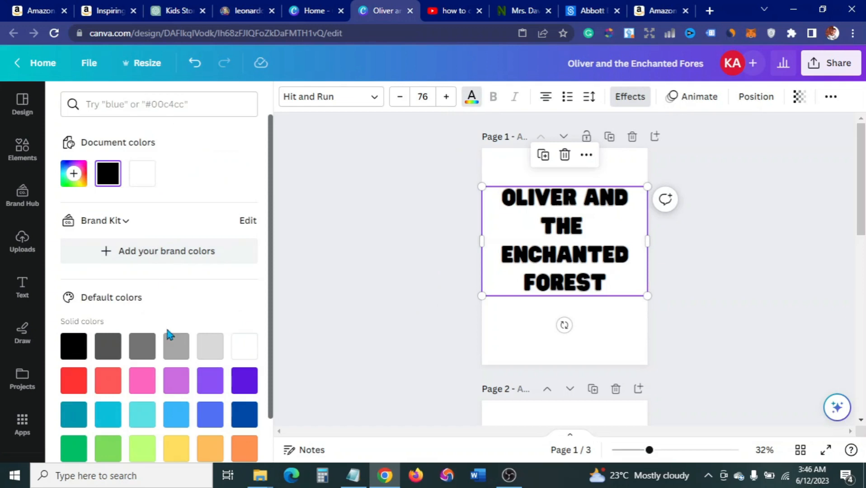
{"action": "scroll", "coordinate": [168, 334], "scroll_direction": "down", "scroll_amount": 1}
{"action": "left_click", "coordinate": [138, 340]}
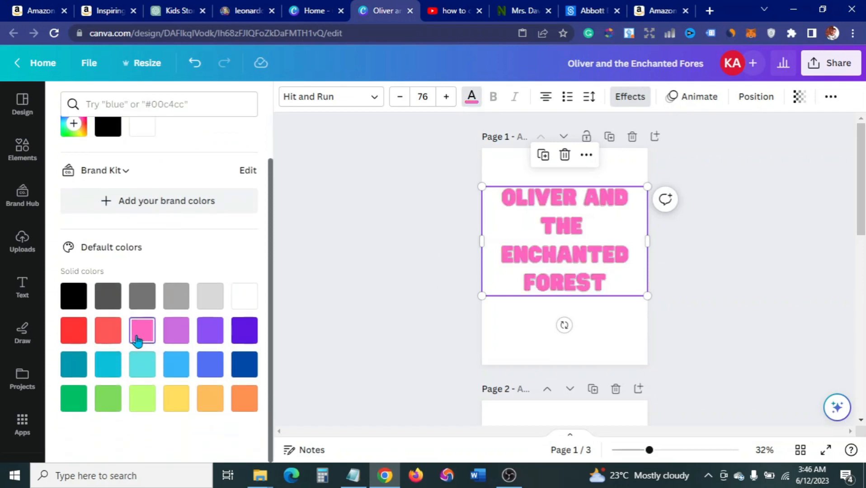
{"action": "left_click", "coordinate": [103, 341]}
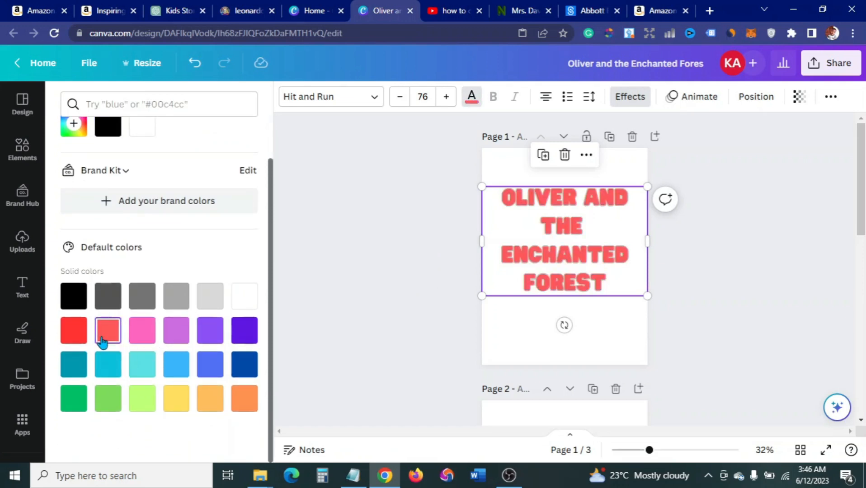
{"action": "left_click", "coordinate": [142, 335]}
{"action": "left_click", "coordinate": [176, 332]}
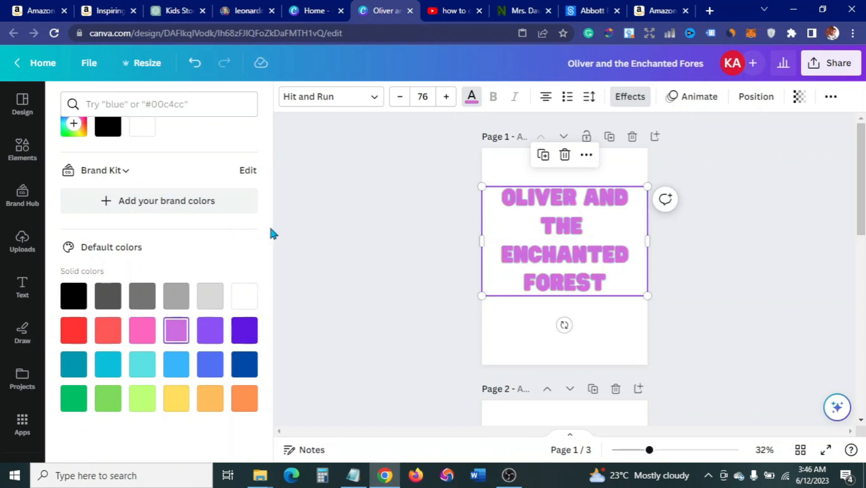
- Set the title's outline color to black, trying coral red for comparison before returning to black
{"action": "left_click", "coordinate": [471, 101]}
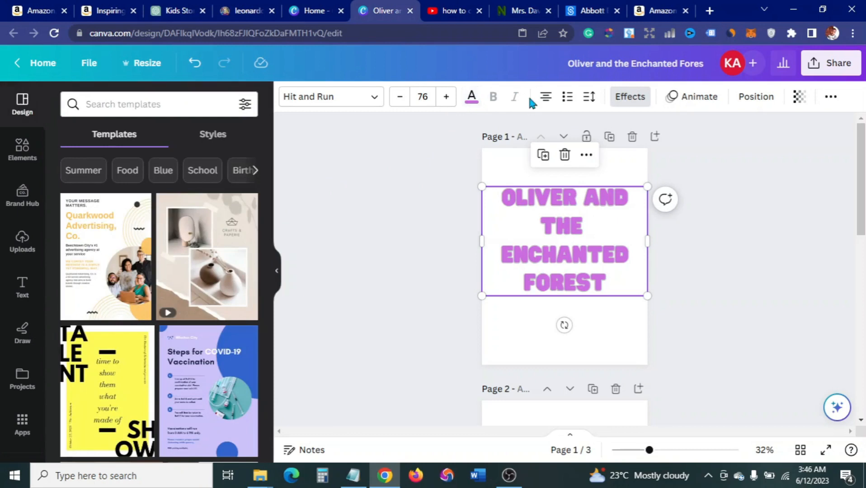
{"action": "left_click", "coordinate": [617, 95]}
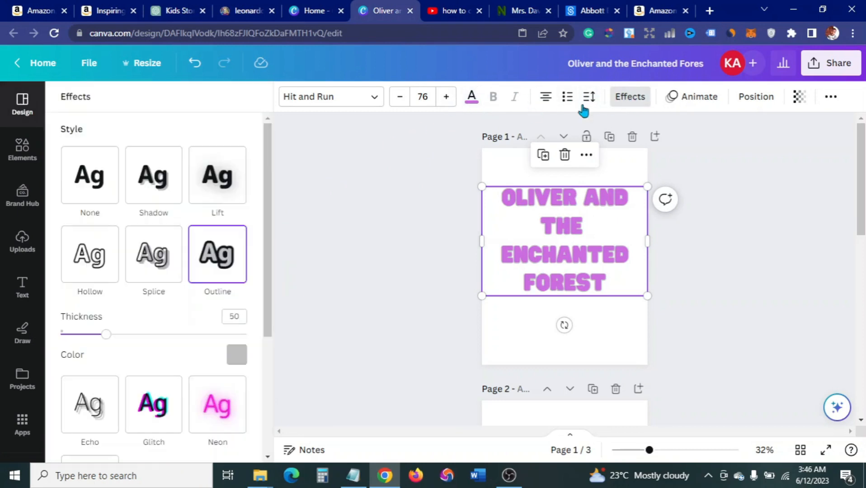
{"action": "left_click", "coordinate": [246, 355]}
{"action": "scroll", "coordinate": [151, 295], "scroll_direction": "down", "scroll_amount": 3}
{"action": "left_click", "coordinate": [71, 236]}
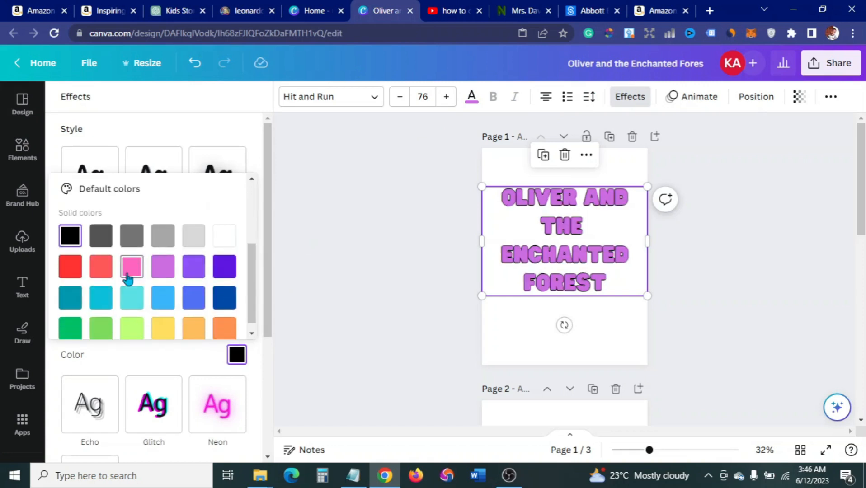
{"action": "left_click", "coordinate": [100, 274]}
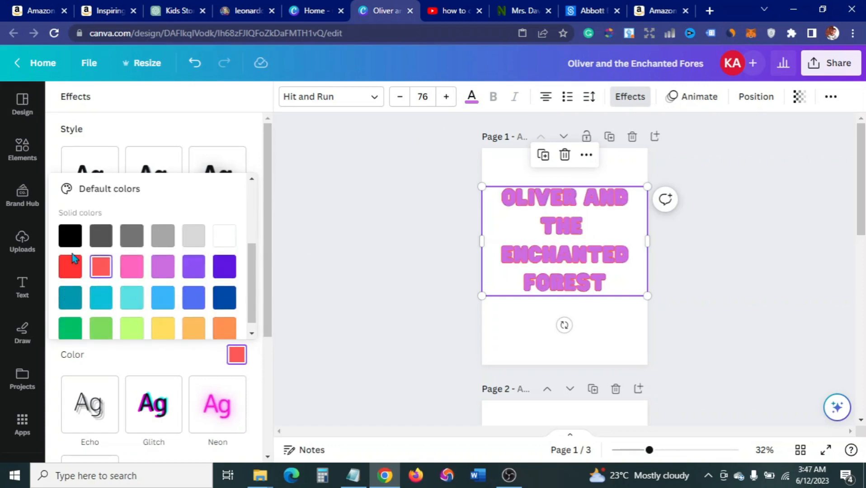
{"action": "left_click", "coordinate": [70, 235]}
{"action": "left_click", "coordinate": [316, 229]}
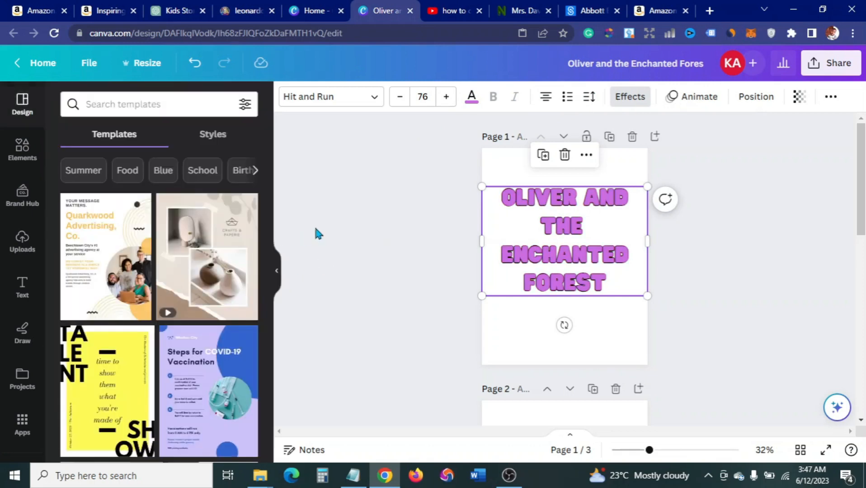
{"action": "left_click", "coordinate": [402, 282]}
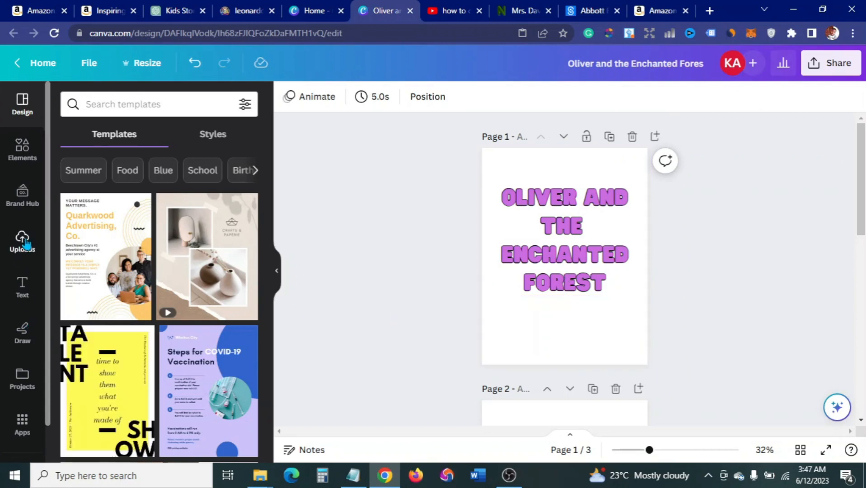
- Add a body text box near the bottom of the title page and enter the author's name
{"action": "left_click", "coordinate": [23, 286]}
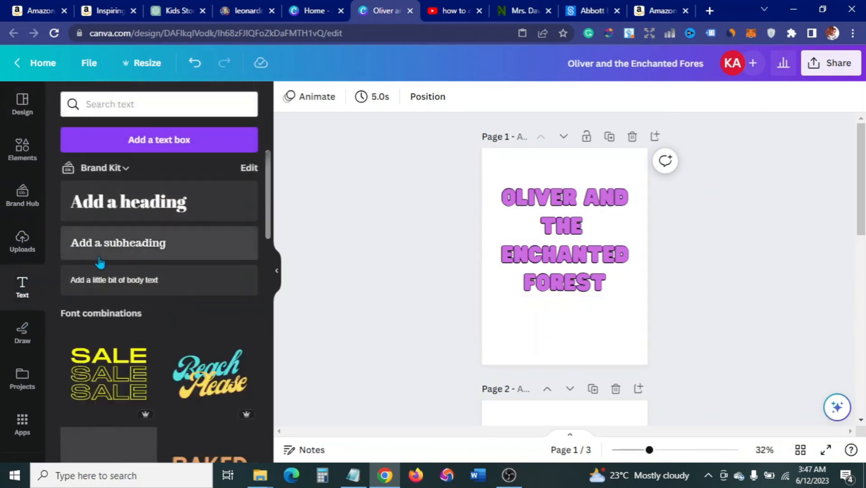
{"action": "left_click", "coordinate": [124, 281]}
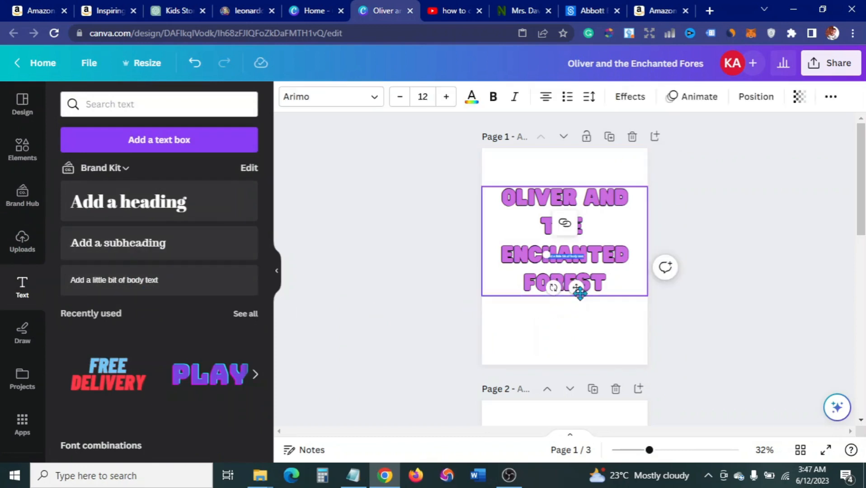
{"action": "left_click_drag", "start_coordinate": [582, 288], "coordinate": [575, 367]}
{"action": "type", "text": "Ma"}
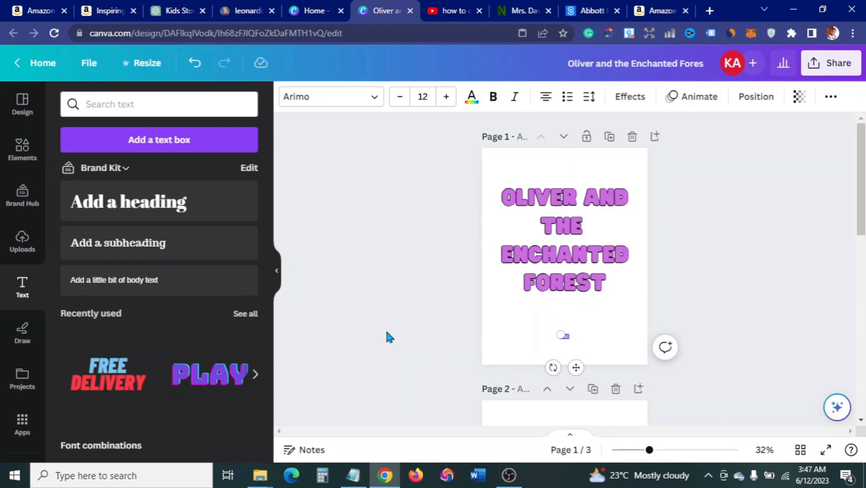
{"action": "type", "text": "rk Sand"}
- Enlarge the author's name, make it bold and italic and move it slightly down below the title
{"action": "left_click", "coordinate": [591, 322]}
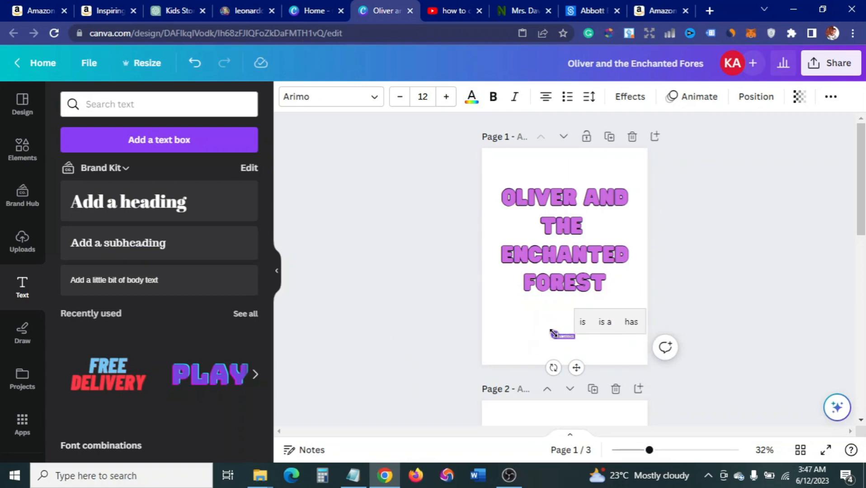
{"action": "left_click", "coordinate": [493, 96]}
{"action": "left_click", "coordinate": [515, 97]}
{"action": "left_click", "coordinate": [328, 246]}
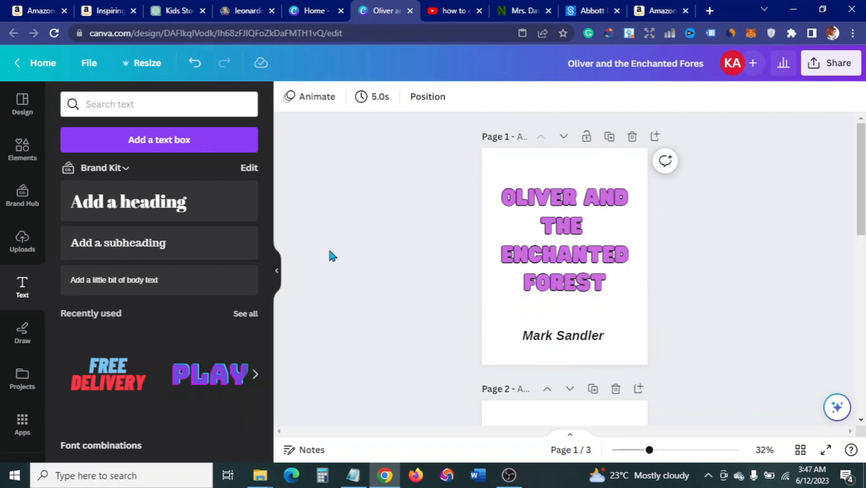
{"action": "left_click", "coordinate": [566, 342]}
{"action": "left_click", "coordinate": [414, 354]}
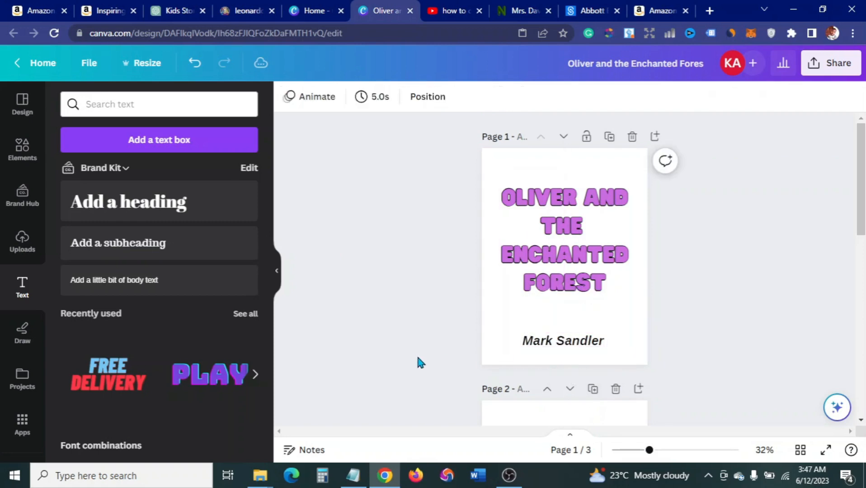
- Add a fourth blank page at the end of the book and return to page 3
{"action": "scroll", "coordinate": [418, 358], "scroll_direction": "down", "scroll_amount": 4}
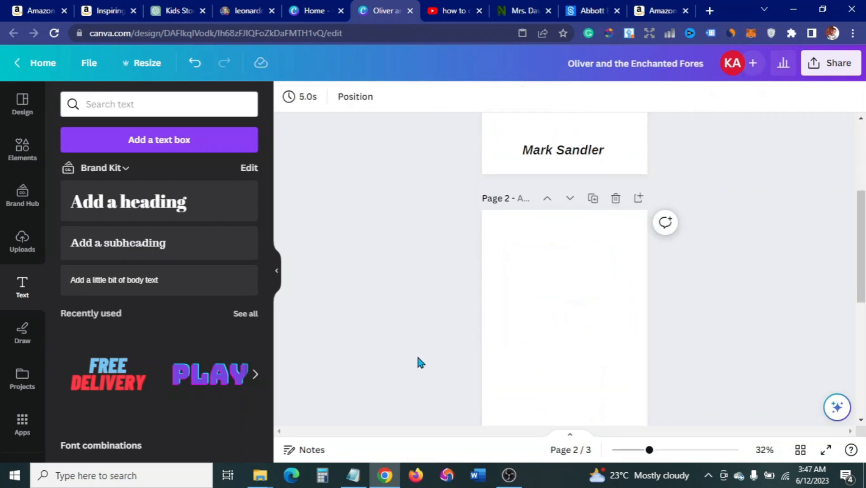
{"action": "scroll", "coordinate": [542, 298], "scroll_direction": "down", "scroll_amount": 5}
{"action": "left_click", "coordinate": [542, 298]}
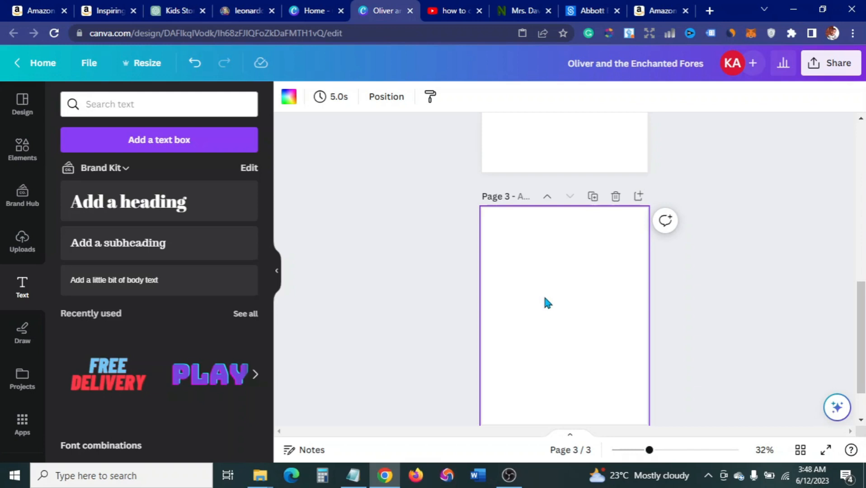
{"action": "scroll", "coordinate": [549, 304], "scroll_direction": "down", "scroll_amount": 2}
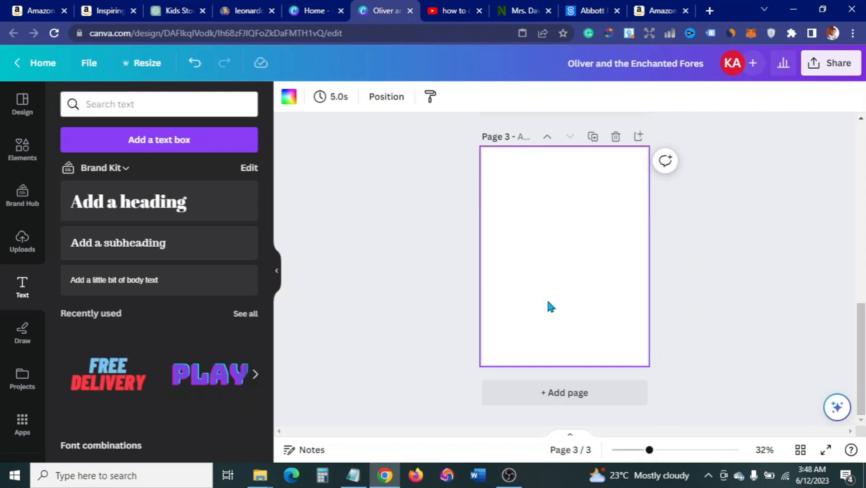
{"action": "left_click", "coordinate": [555, 396]}
{"action": "scroll", "coordinate": [549, 354], "scroll_direction": "up", "scroll_amount": 6}
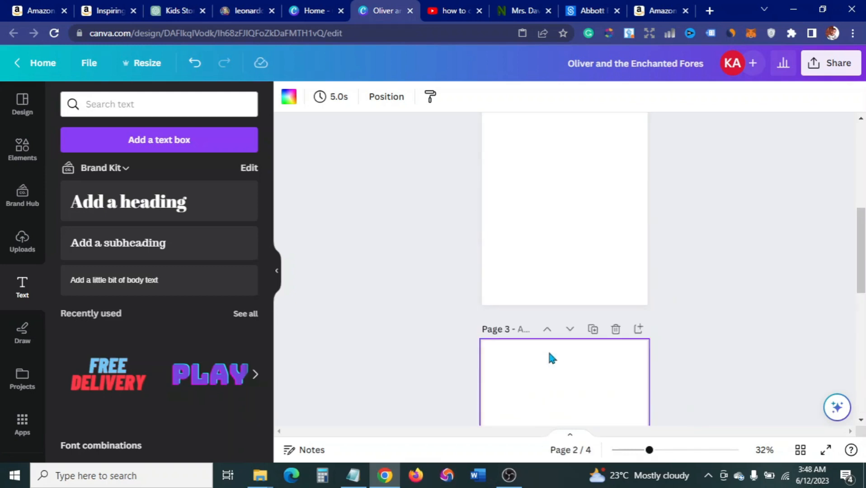
{"action": "scroll", "coordinate": [549, 354], "scroll_direction": "down", "scroll_amount": 4}
{"action": "left_click", "coordinate": [545, 368]}
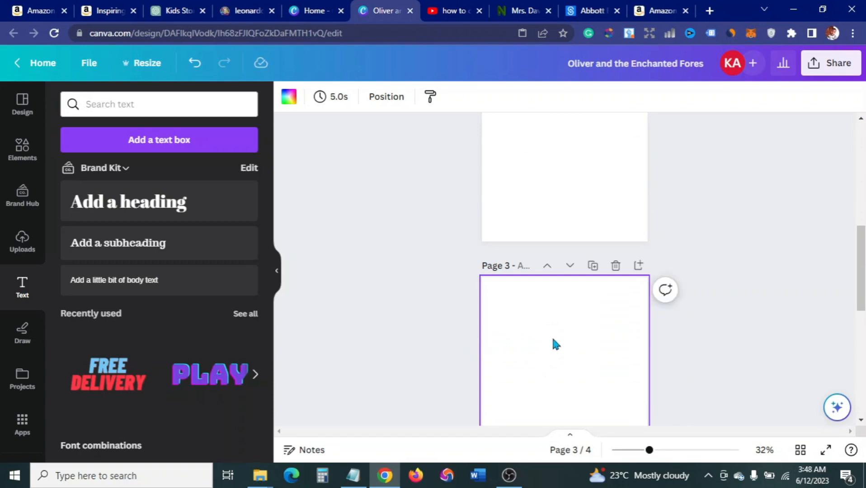
{"action": "scroll", "coordinate": [554, 340], "scroll_direction": "down", "scroll_amount": 3}
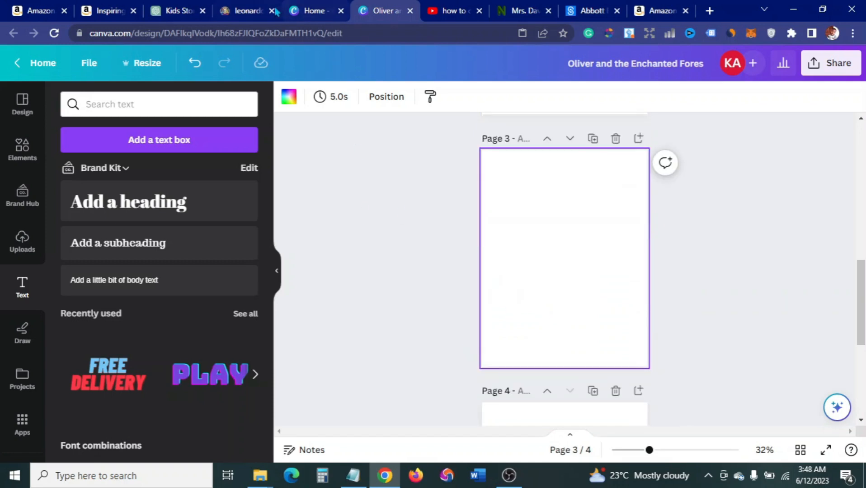
- Copy the story's opening paragraph, starting "Once upon a time", from ChatGPT and paste it onto page 3 of the Canva design
{"action": "left_click", "coordinate": [170, 13]}
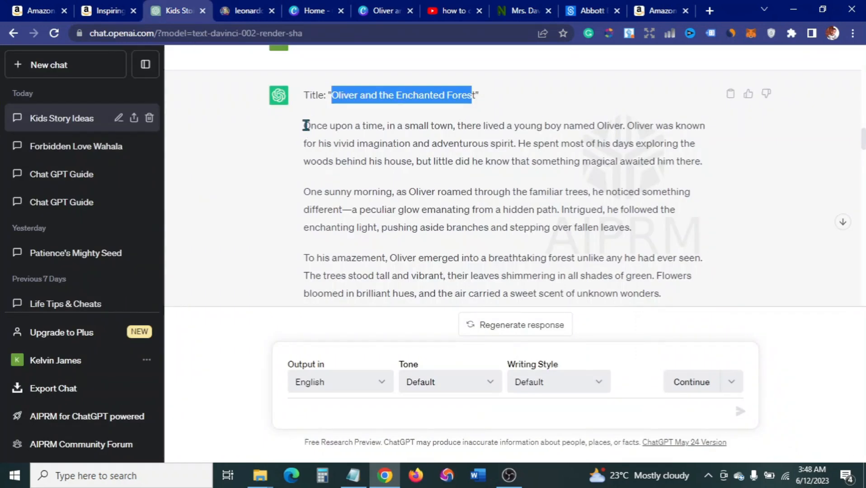
{"action": "left_click_drag", "start_coordinate": [307, 125], "coordinate": [698, 165]}
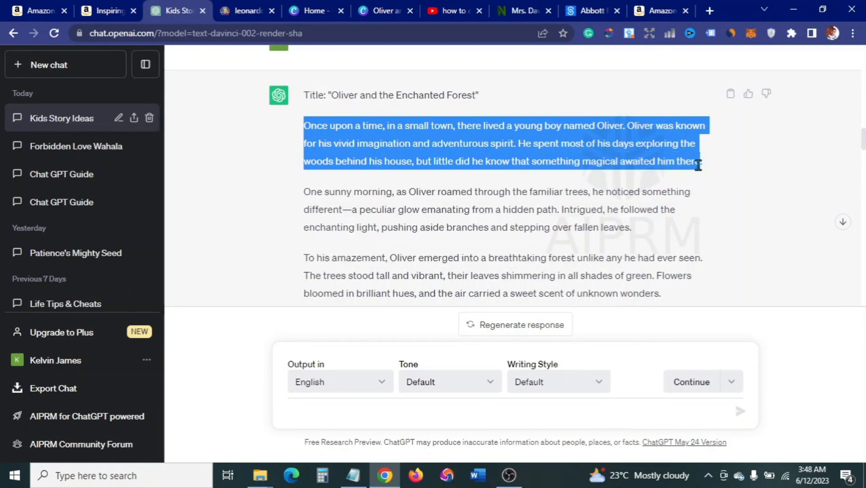
{"action": "right_click", "coordinate": [618, 156]}
{"action": "left_click", "coordinate": [617, 168]}
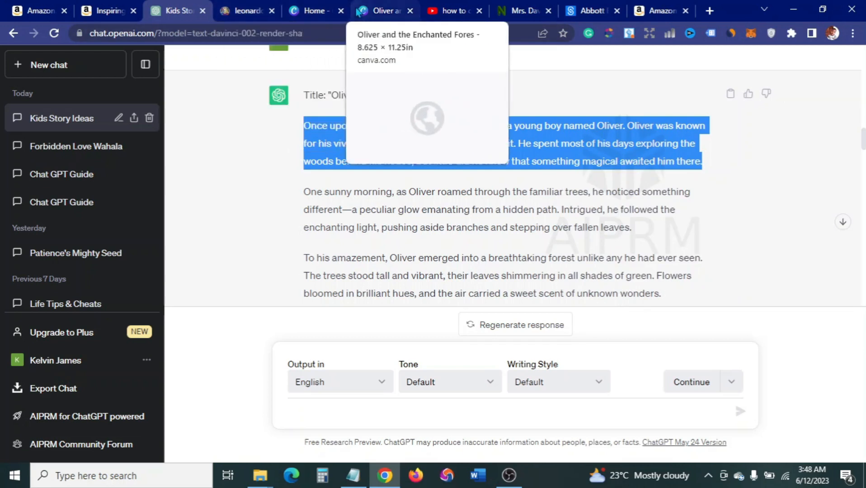
{"action": "left_click", "coordinate": [382, 11]}
{"action": "right_click", "coordinate": [516, 203]}
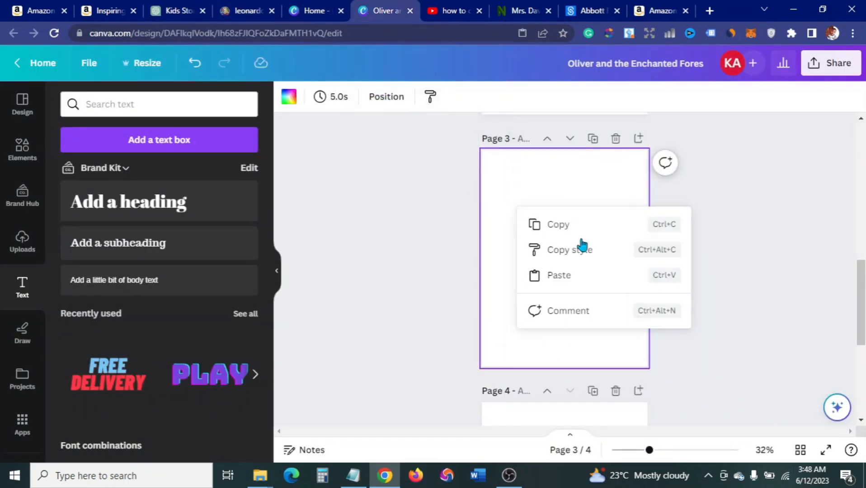
{"action": "left_click", "coordinate": [573, 276]}
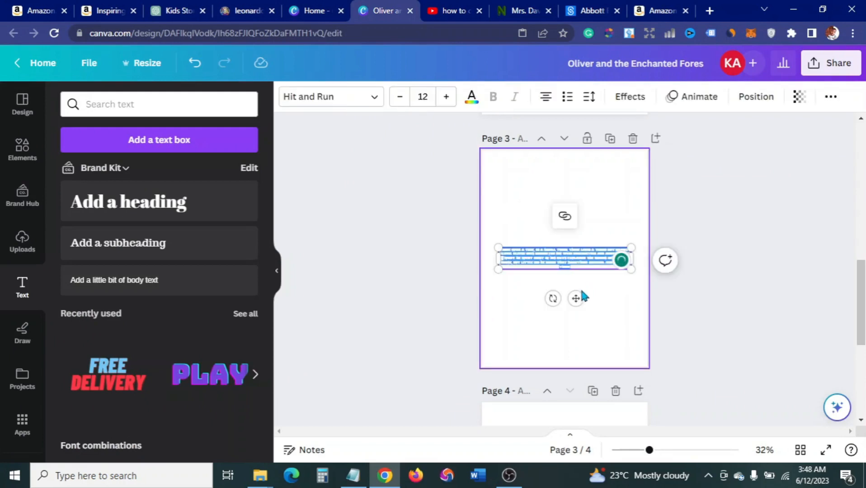
- Move the pasted paragraph to the top of page 3, justify its text and centre the box across the page
{"action": "left_click_drag", "start_coordinate": [576, 297], "coordinate": [575, 223]}
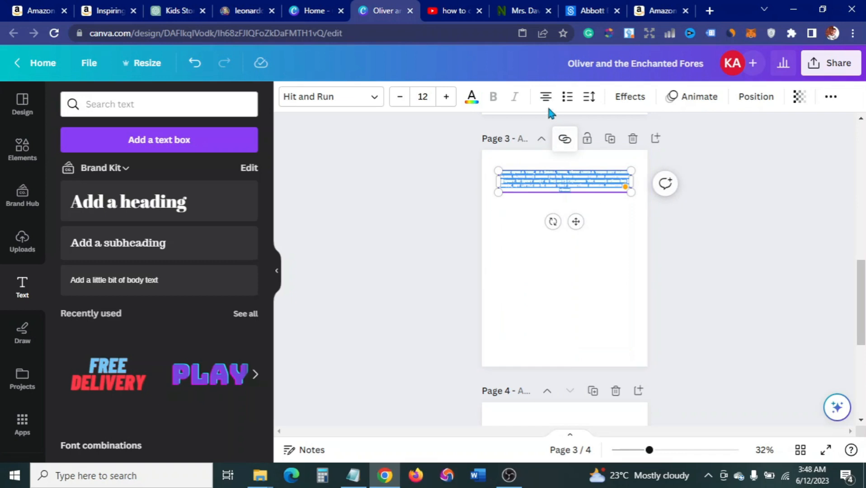
{"action": "left_click", "coordinate": [546, 102]}
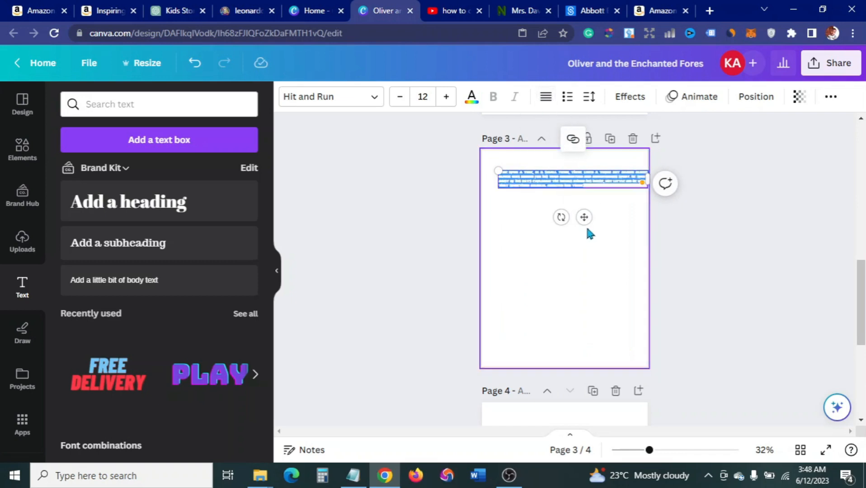
{"action": "left_click_drag", "start_coordinate": [584, 217], "coordinate": [580, 219]}
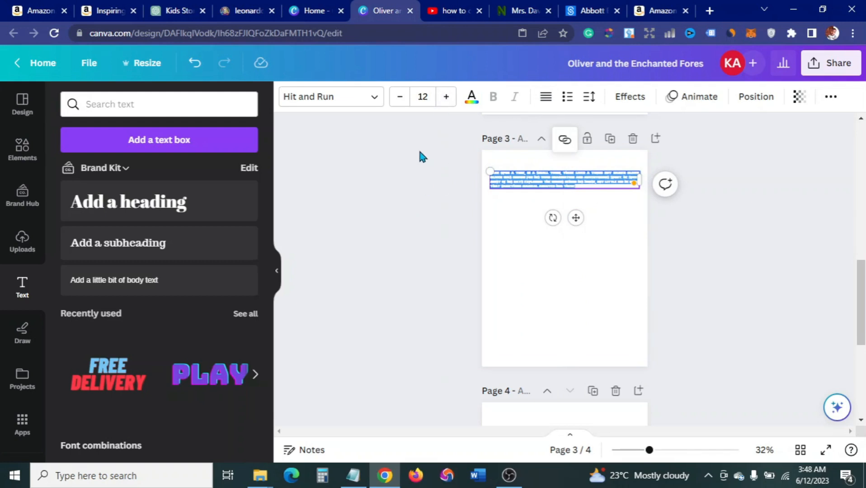
- Clear the "hit" font search, set the story paragraph's font to Code Pro and increase its size to 31
{"action": "left_click", "coordinate": [374, 98]}
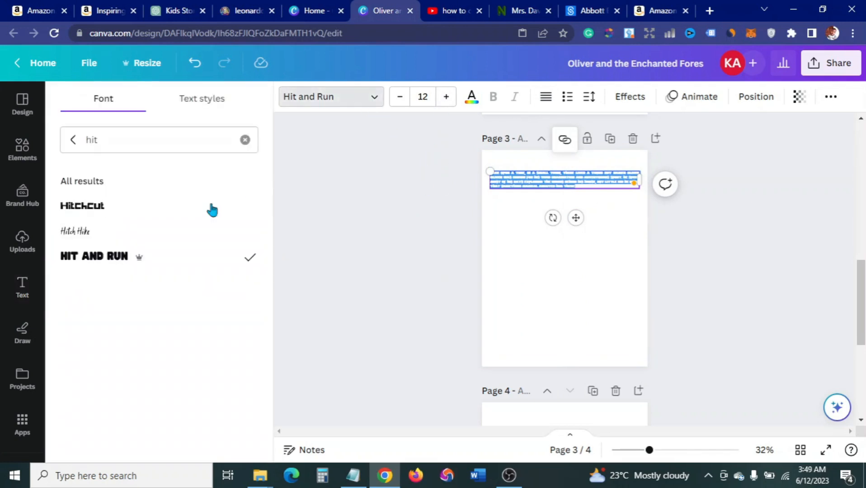
{"action": "left_click", "coordinate": [245, 141]}
{"action": "scroll", "coordinate": [210, 274], "scroll_direction": "down", "scroll_amount": 3}
{"action": "left_click", "coordinate": [140, 222]}
{"action": "left_click", "coordinate": [449, 97]}
{"action": "left_click", "coordinate": [448, 97]}
{"action": "left_click", "coordinate": [448, 97]}
{"action": "left_click", "coordinate": [449, 97]}
- Adjust the paragraph box's width to leave narrow side margins on page 3 and center-align its text
{"action": "left_click_drag", "start_coordinate": [648, 217], "coordinate": [634, 223]}
{"action": "mouse_move", "coordinate": [486, 222]}
{"action": "left_mouse_down"}
{"action": "mouse_move", "coordinate": [499, 226]}
{"action": "mouse_move", "coordinate": [492, 226]}
{"action": "left_mouse_up"}
{"action": "left_click_drag", "start_coordinate": [635, 225], "coordinate": [638, 226]}
{"action": "left_click", "coordinate": [544, 219]}
{"action": "left_click", "coordinate": [546, 96]}
{"action": "left_click", "coordinate": [421, 229]}
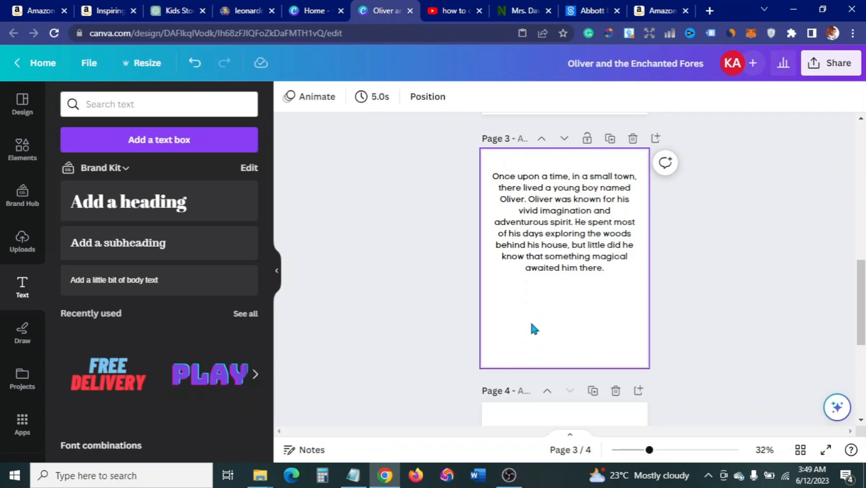
- Move the story paragraph down towards the middle of page 3, keeping it centred across the page
{"action": "scroll", "coordinate": [441, 329], "scroll_direction": "down", "scroll_amount": 5}
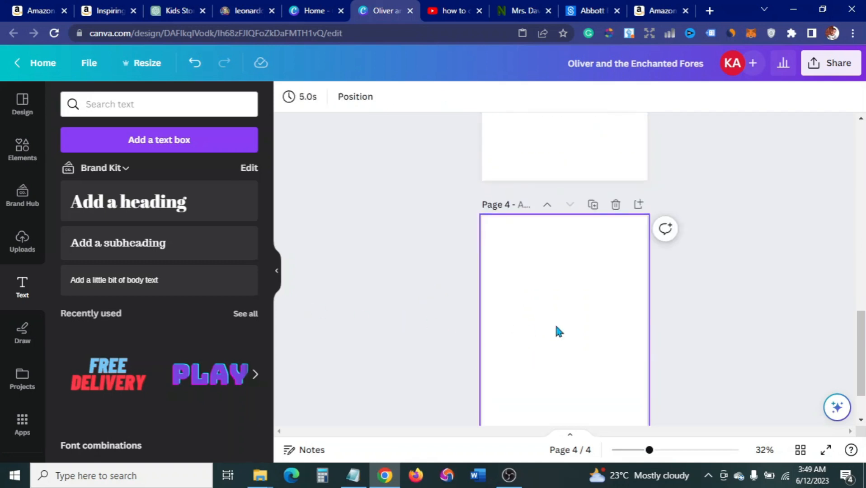
{"action": "scroll", "coordinate": [412, 330], "scroll_direction": "up", "scroll_amount": 5}
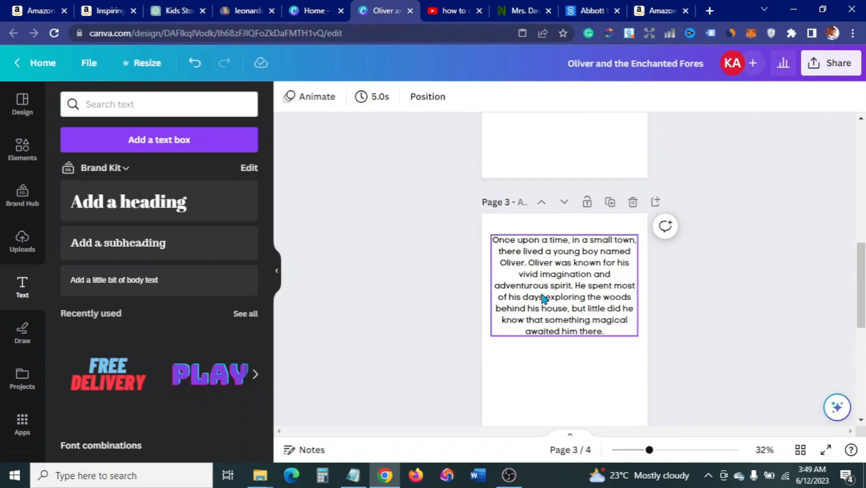
{"action": "left_click_drag", "start_coordinate": [539, 302], "coordinate": [540, 320]}
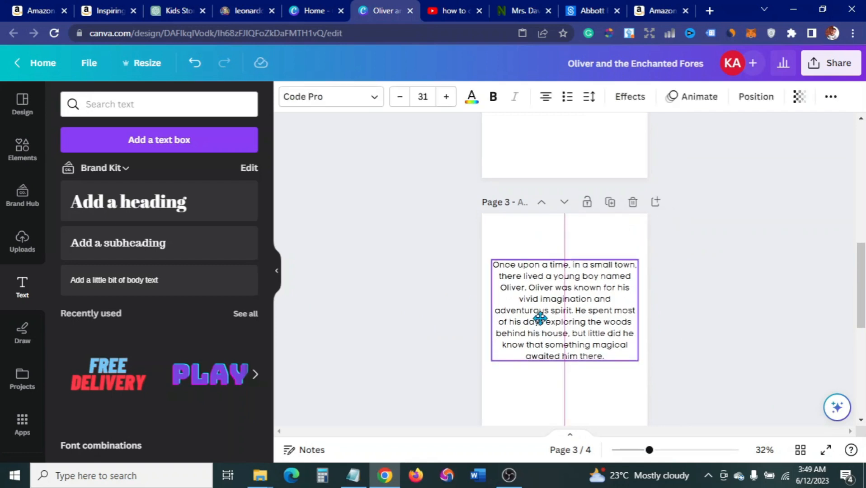
{"action": "left_click", "coordinate": [381, 324]}
{"action": "scroll", "coordinate": [383, 324], "scroll_direction": "down", "scroll_amount": 1}
{"action": "scroll", "coordinate": [381, 323], "scroll_direction": "down", "scroll_amount": 2}
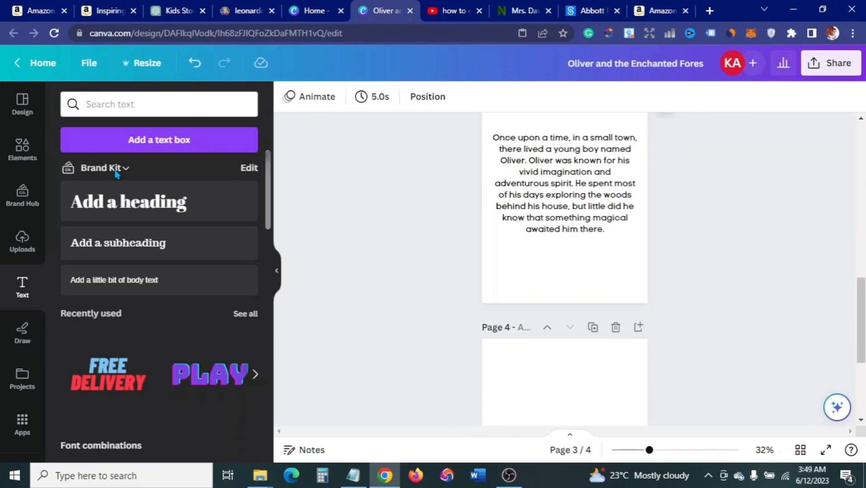
- Upload the illustration of the boy in the dark forest and bring the blank page 4 into view
{"action": "left_click", "coordinate": [17, 243]}
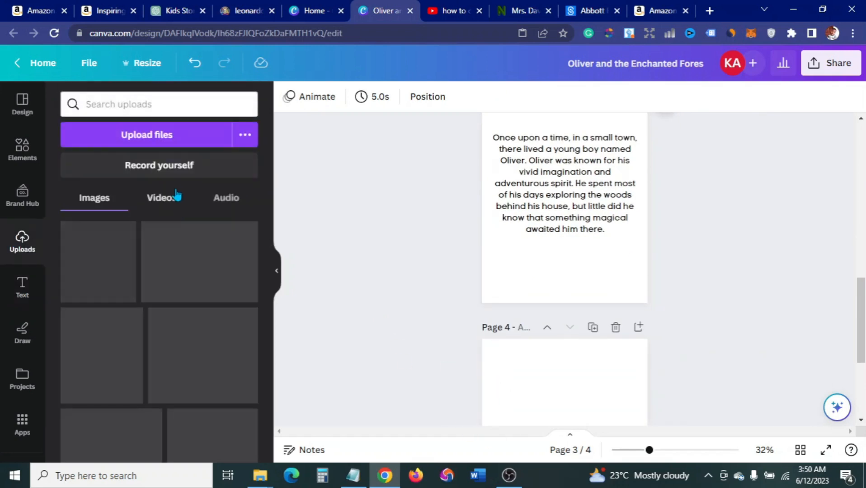
{"action": "left_click", "coordinate": [169, 138]}
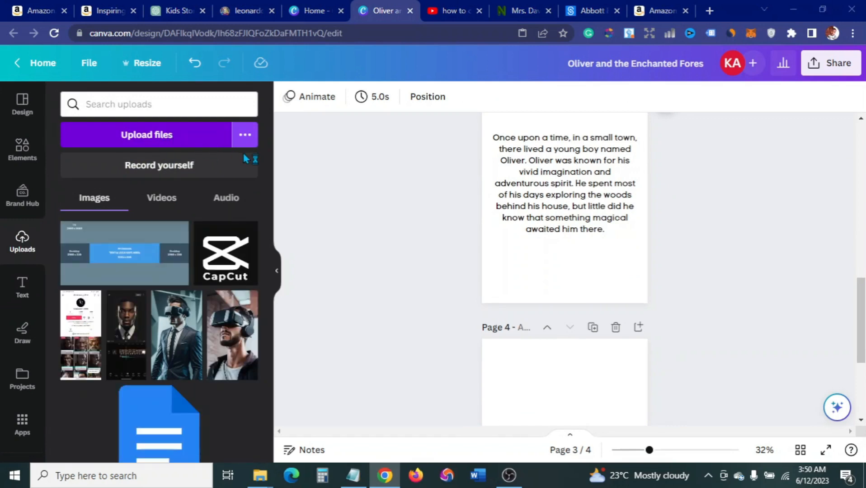
{"action": "scroll", "coordinate": [403, 259], "scroll_direction": "down", "scroll_amount": 1}
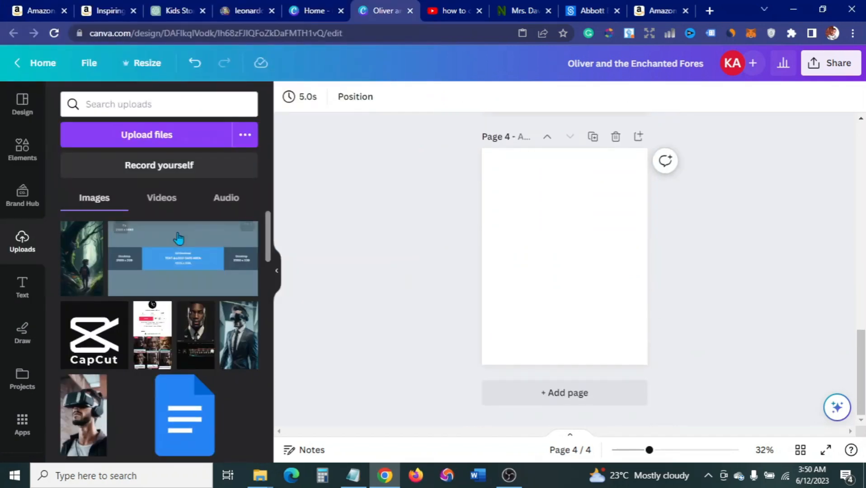
- Fill page 4 with the uploaded illustration of the boy in the dark forest, covering the whole page
{"action": "left_click_drag", "start_coordinate": [83, 261], "coordinate": [497, 207]}
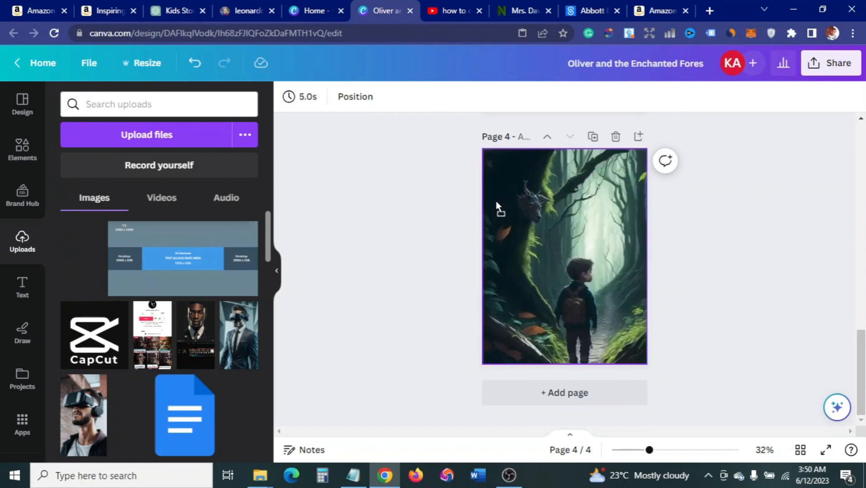
{"action": "scroll", "coordinate": [443, 257], "scroll_direction": "up", "scroll_amount": 5}
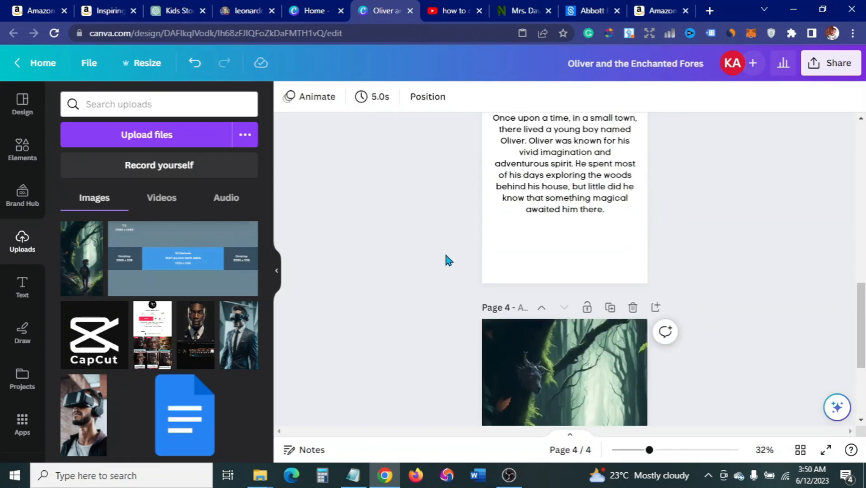
{"action": "scroll", "coordinate": [446, 256], "scroll_direction": "up", "scroll_amount": 10}
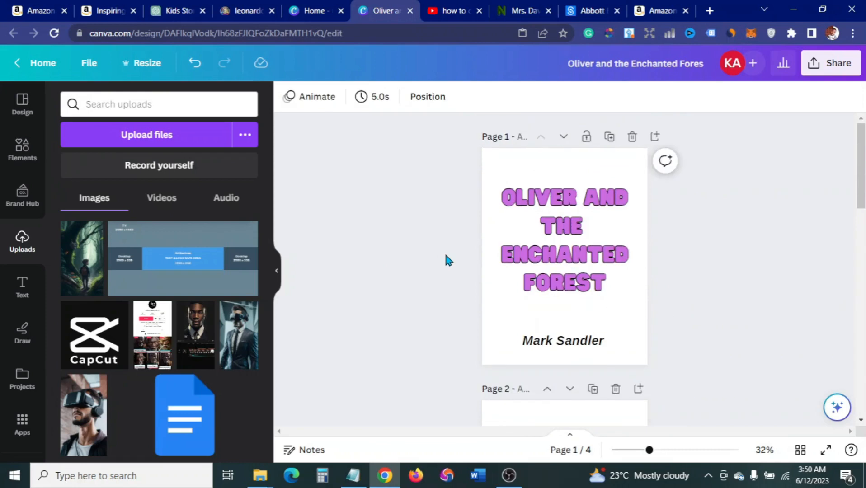
{"action": "scroll", "coordinate": [446, 255], "scroll_direction": "down", "scroll_amount": 12}
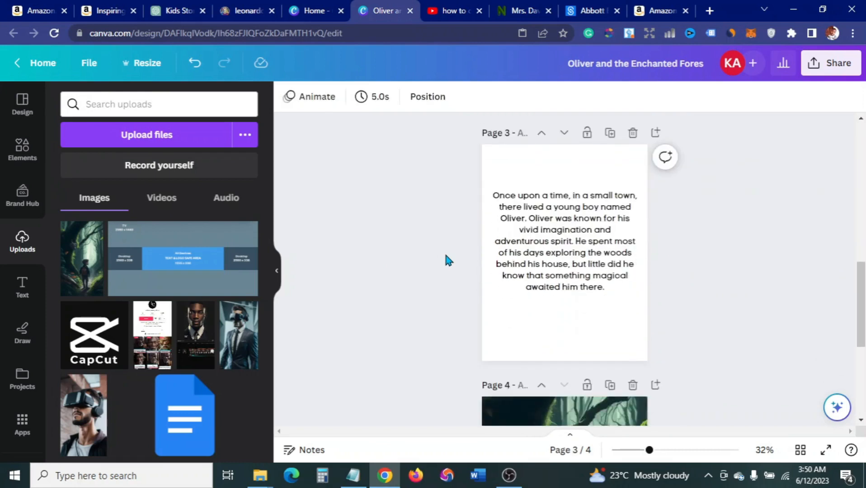
- Make the story paragraph on page 3 bold
{"action": "left_click", "coordinate": [539, 228]}
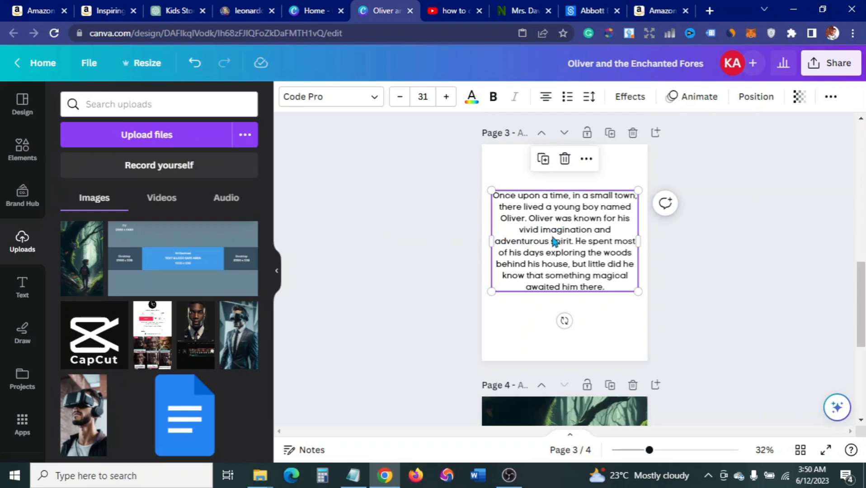
{"action": "key", "text": "ctrl+b"}
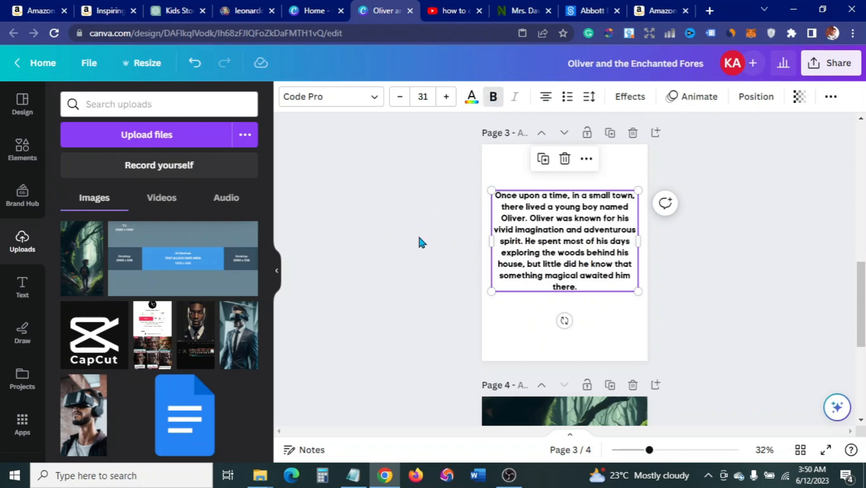
{"action": "left_click", "coordinate": [419, 237]}
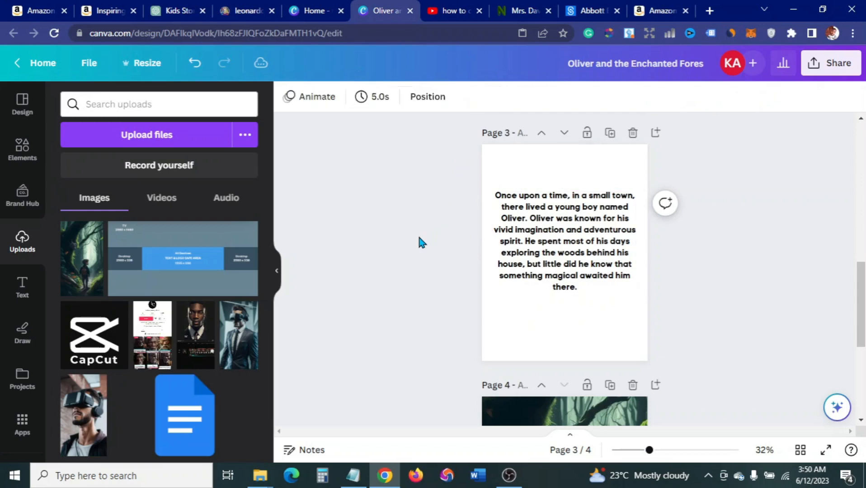
- Split the page 3 story text after its first sentence, leaving a blank line before "Oliver was known for his vivid imagination"
{"action": "left_click", "coordinate": [565, 246]}
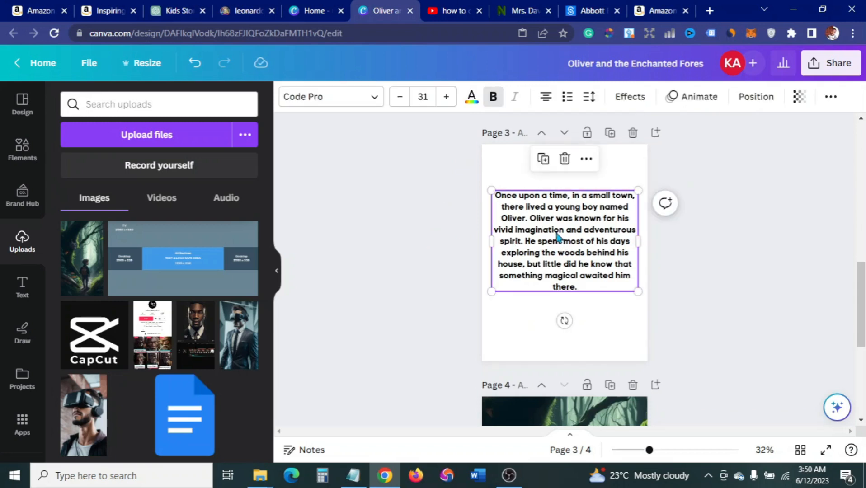
{"action": "double_click", "coordinate": [530, 220]}
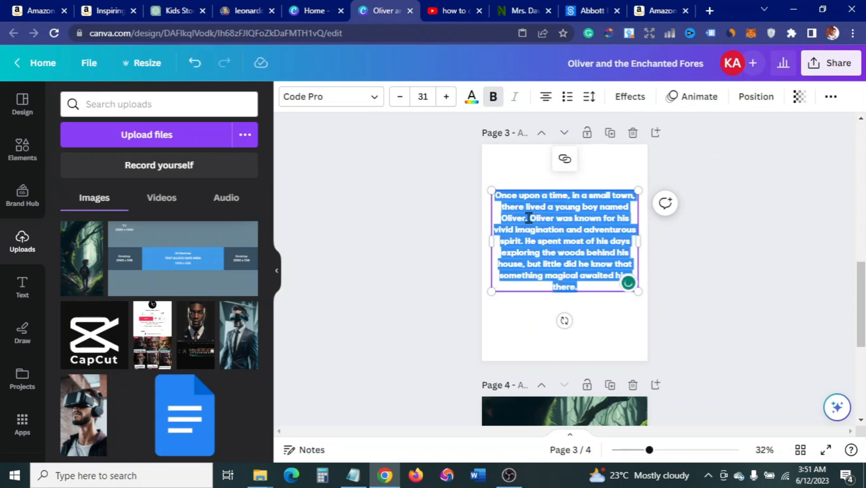
{"action": "left_click", "coordinate": [530, 216]}
{"action": "key", "text": "Return"}
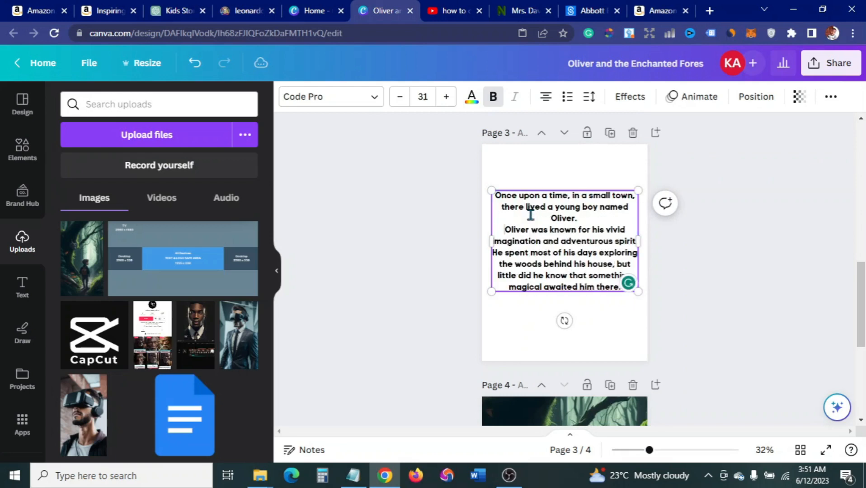
{"action": "key", "text": "Return"}
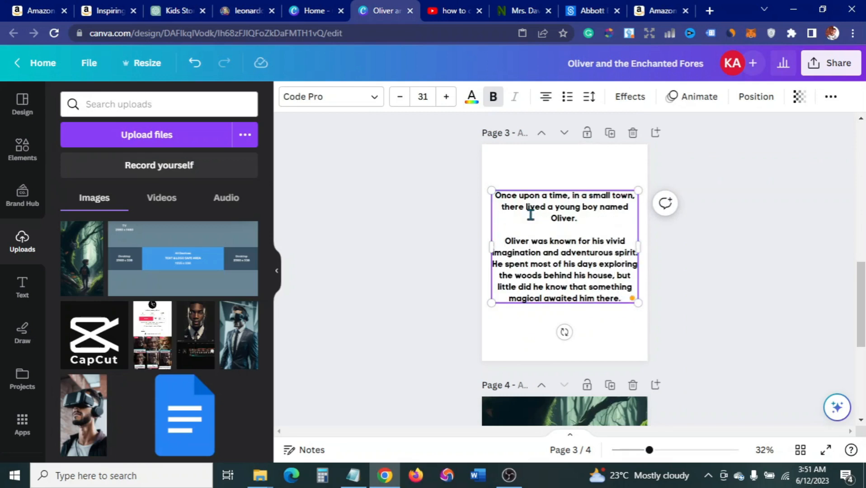
{"action": "left_click", "coordinate": [455, 236]}
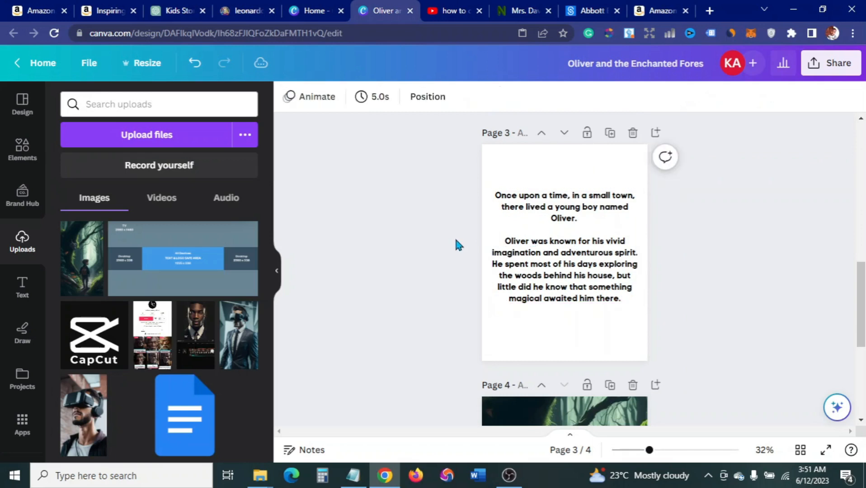
- Change the alignment of the page 3 story text from centered to justified
{"action": "left_click", "coordinate": [581, 248]}
{"action": "left_click", "coordinate": [546, 96]}
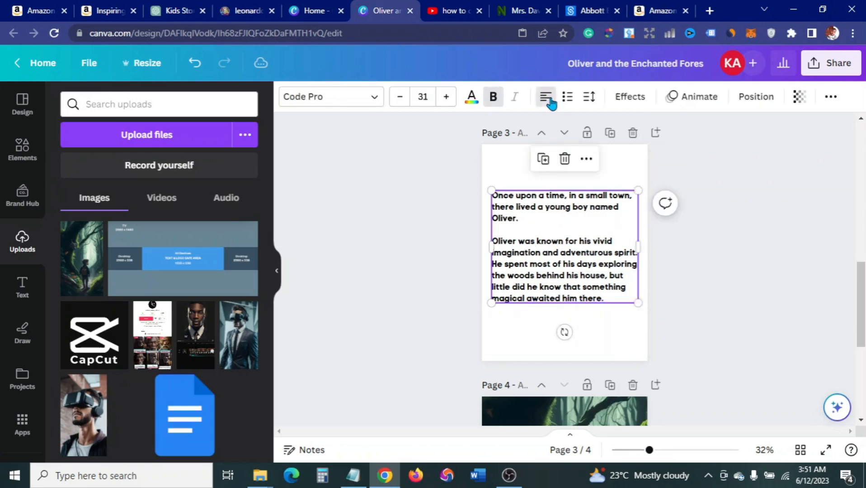
{"action": "left_click", "coordinate": [426, 232]}
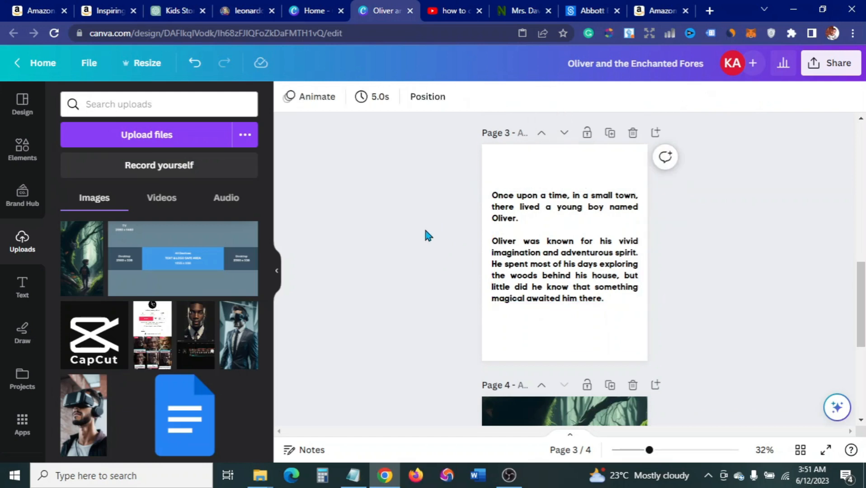
- Add a blank page 5 after the forest illustration on page 4
{"action": "scroll", "coordinate": [458, 251], "scroll_direction": "down", "scroll_amount": 5}
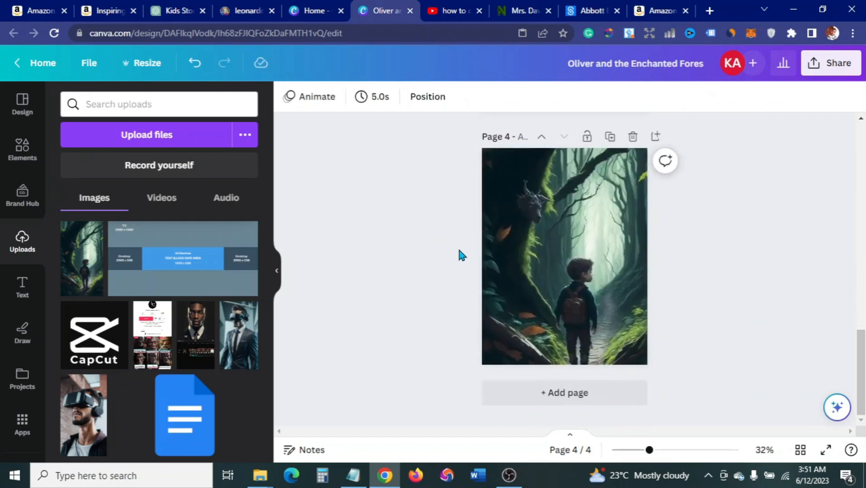
{"action": "scroll", "coordinate": [457, 251], "scroll_direction": "up", "scroll_amount": 3}
{"action": "scroll", "coordinate": [459, 251], "scroll_direction": "up", "scroll_amount": 2}
{"action": "scroll", "coordinate": [460, 252], "scroll_direction": "down", "scroll_amount": 5}
{"action": "left_click", "coordinate": [503, 393]}
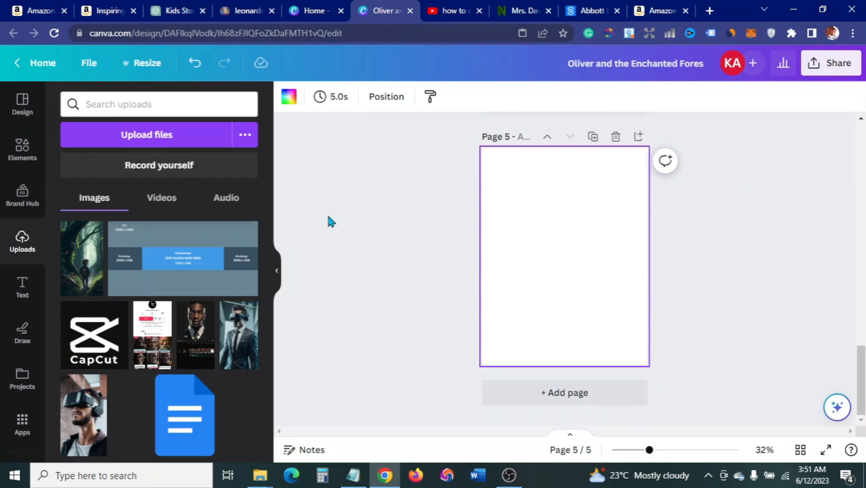
- Copy the story's second paragraph, starting "One sunny morning", from ChatGPT and paste it onto page 5 in Canva
{"action": "left_click", "coordinate": [185, 15]}
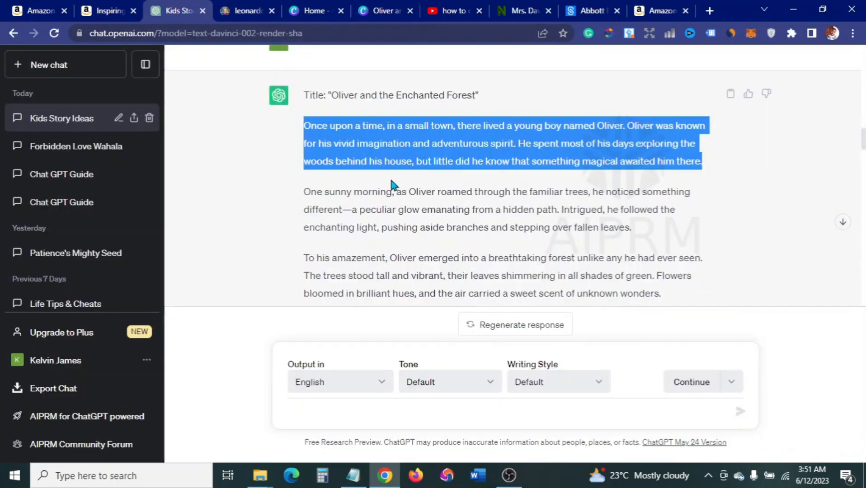
{"action": "left_click_drag", "start_coordinate": [304, 191], "coordinate": [633, 230]}
{"action": "right_click", "coordinate": [571, 222]}
{"action": "left_click", "coordinate": [586, 227]}
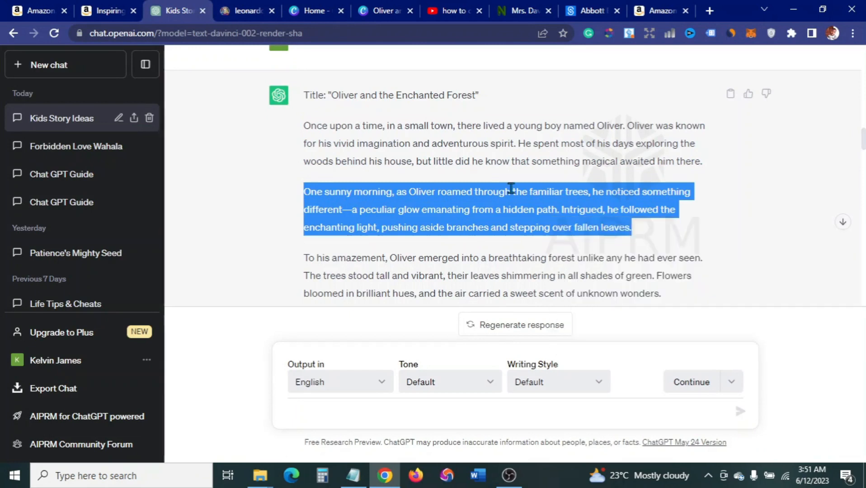
{"action": "left_click", "coordinate": [381, 12]}
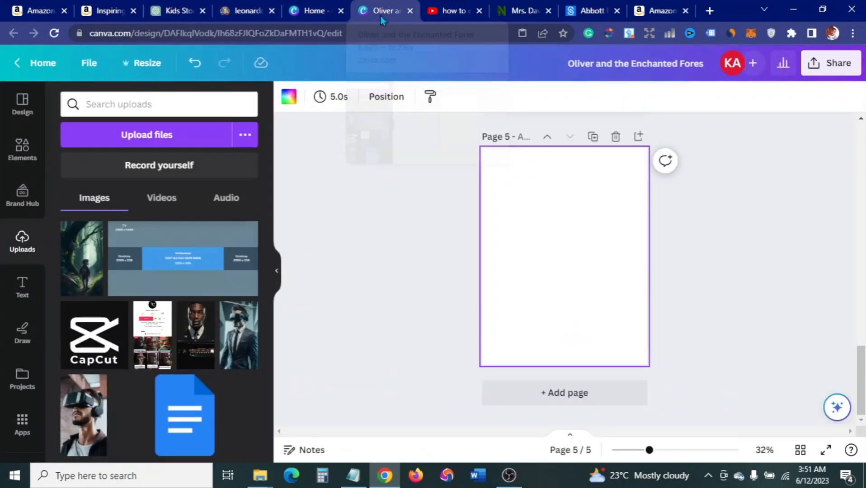
{"action": "right_click", "coordinate": [533, 236]}
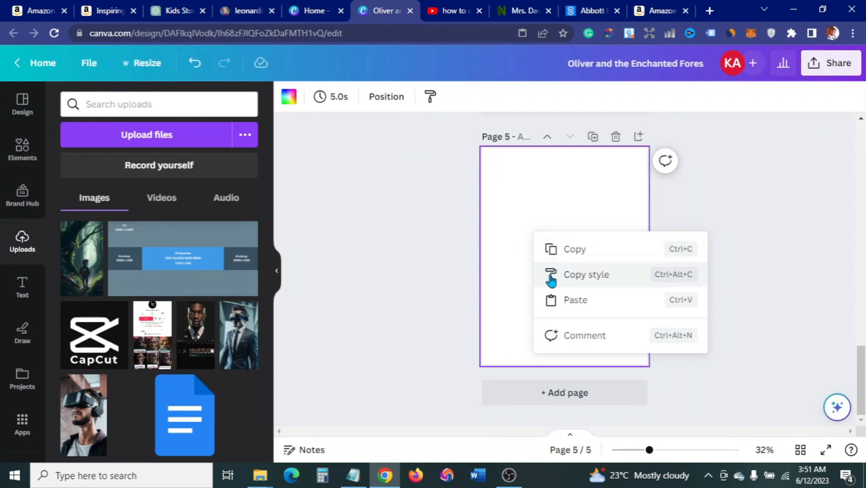
{"action": "left_click", "coordinate": [560, 299]}
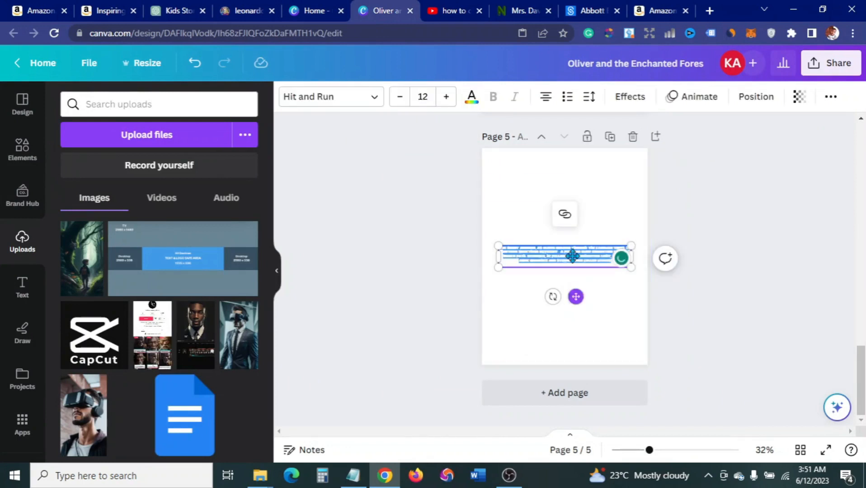
- Format the page 5 paragraph as bold, justified Code Pro text at size 31
{"action": "scroll", "coordinate": [588, 253], "scroll_direction": "up", "scroll_amount": 10}
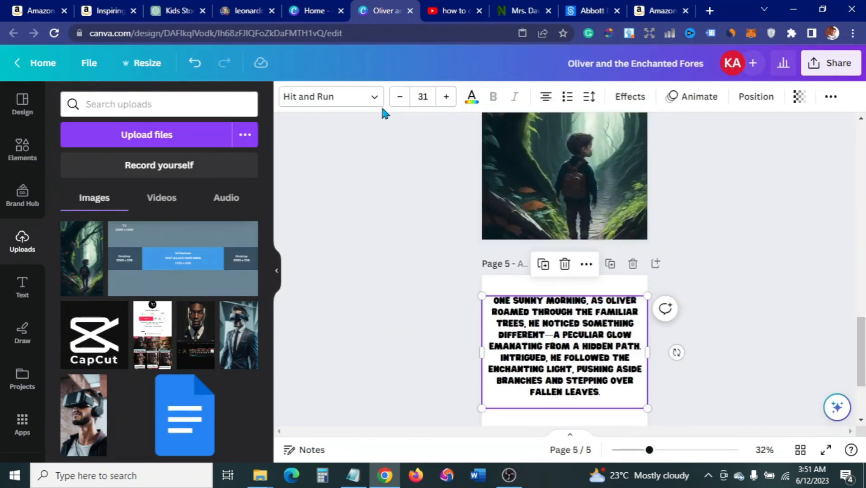
{"action": "left_click", "coordinate": [331, 97]}
{"action": "scroll", "coordinate": [160, 280], "scroll_direction": "down", "scroll_amount": 10}
{"action": "left_click", "coordinate": [84, 247]}
{"action": "left_click", "coordinate": [494, 97]}
{"action": "left_click", "coordinate": [546, 97]}
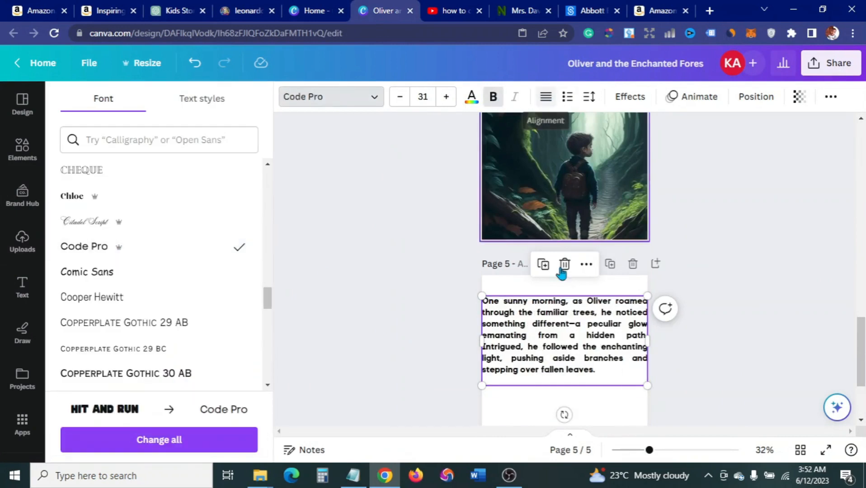
- Narrow the page 5 paragraph box to leave side margins and position it in the middle of the page
{"action": "left_click_drag", "start_coordinate": [562, 335], "coordinate": [565, 364]}
{"action": "left_click_drag", "start_coordinate": [486, 382], "coordinate": [494, 381]}
{"action": "left_click_drag", "start_coordinate": [652, 381], "coordinate": [639, 367]}
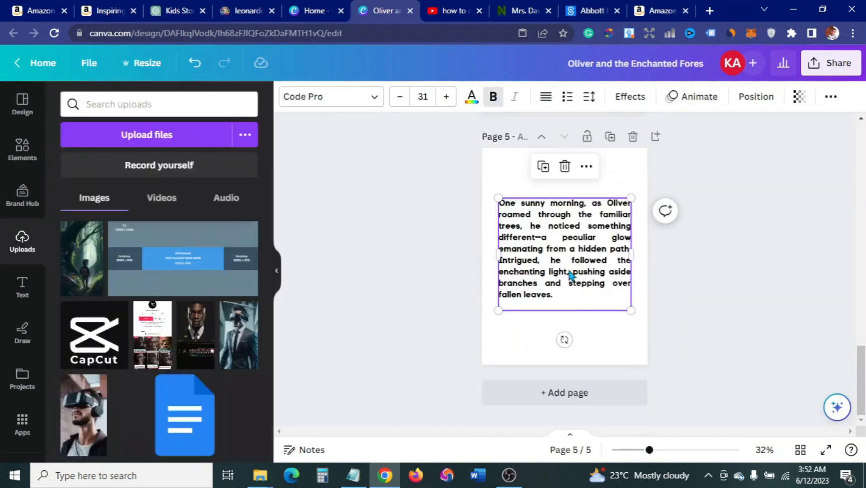
{"action": "left_click", "coordinate": [457, 286]}
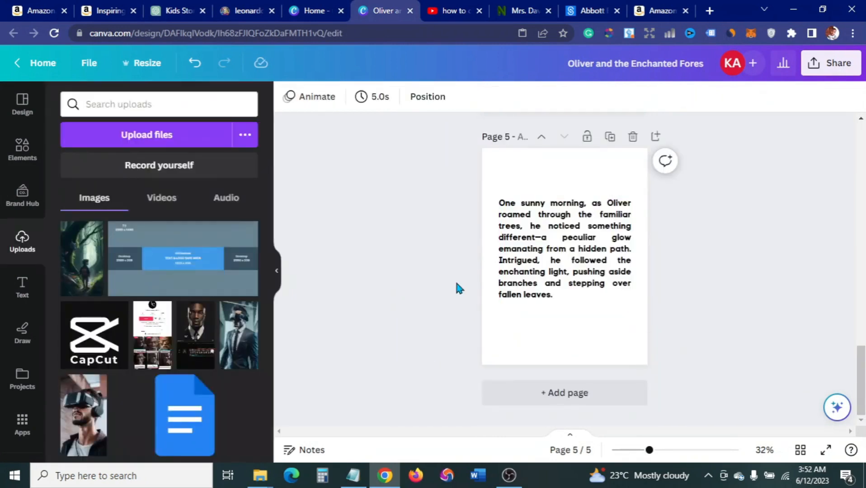
- Add a blank page 6 and upload the golden autumn forest illustration for it
{"action": "key", "text": "ctrl+Return"}
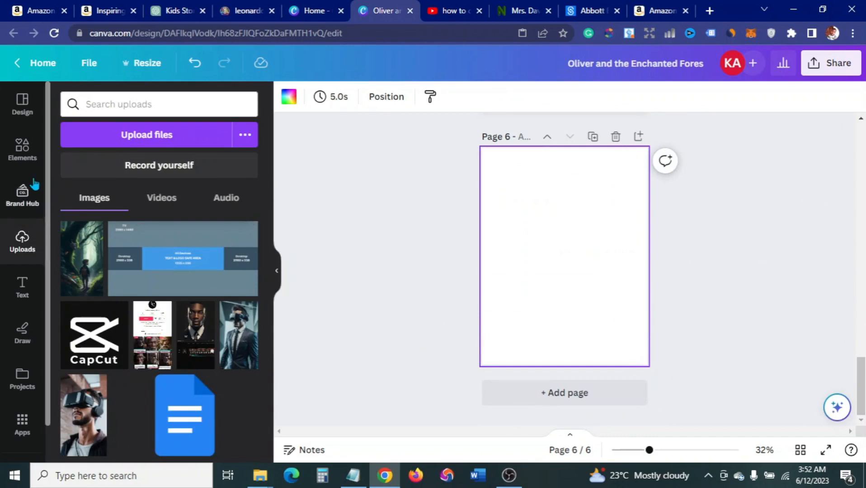
{"action": "left_click", "coordinate": [95, 145]}
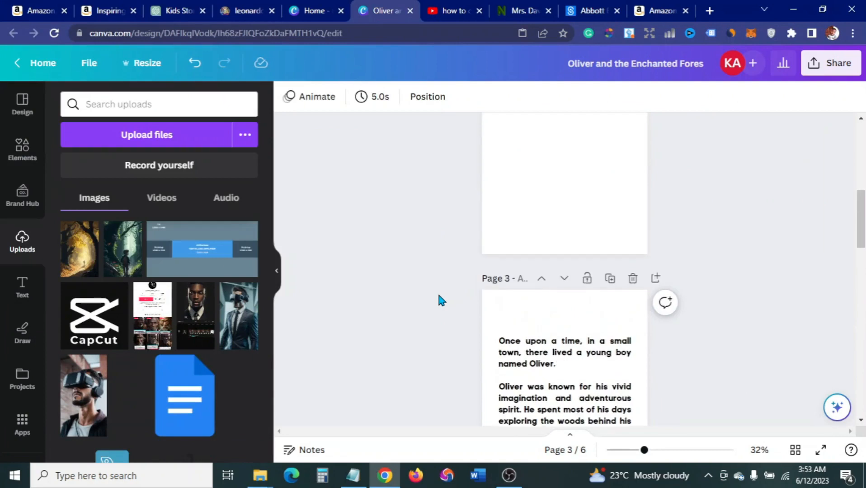
- Review the book's pages from the title page through page 6, checking the layout of story text and illustrations
{"action": "scroll", "coordinate": [439, 296], "scroll_direction": "up", "scroll_amount": 1}
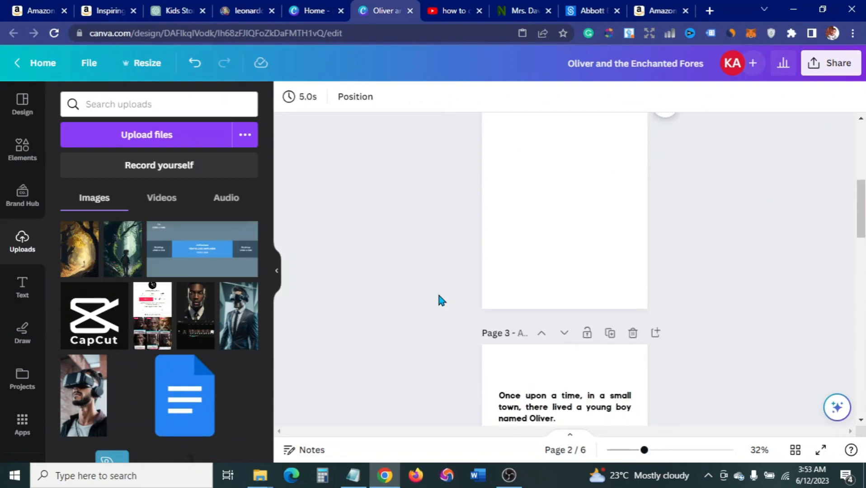
{"action": "scroll", "coordinate": [439, 297], "scroll_direction": "up", "scroll_amount": 4}
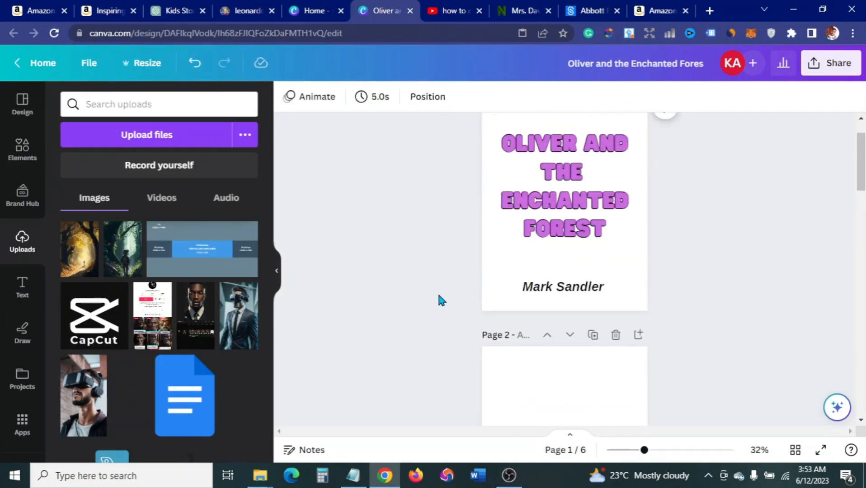
{"action": "scroll", "coordinate": [439, 297], "scroll_direction": "up", "scroll_amount": 1}
{"action": "scroll", "coordinate": [439, 297], "scroll_direction": "down", "scroll_amount": 4}
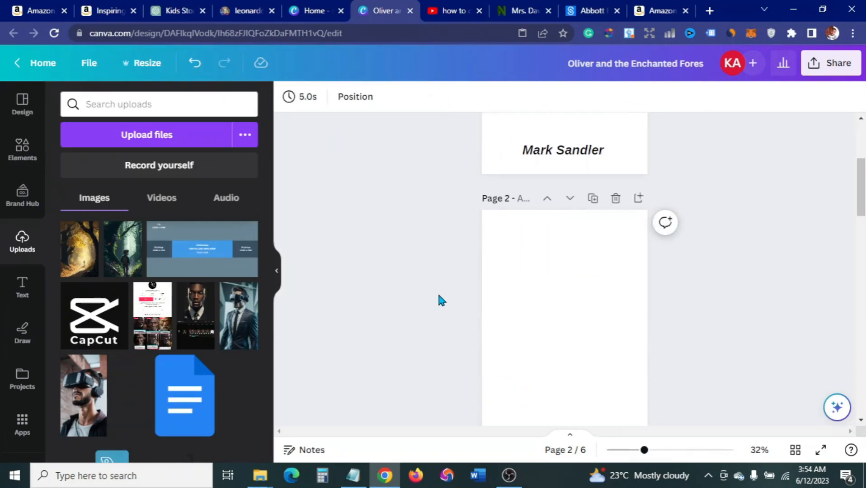
{"action": "scroll", "coordinate": [439, 297], "scroll_direction": "up", "scroll_amount": 4}
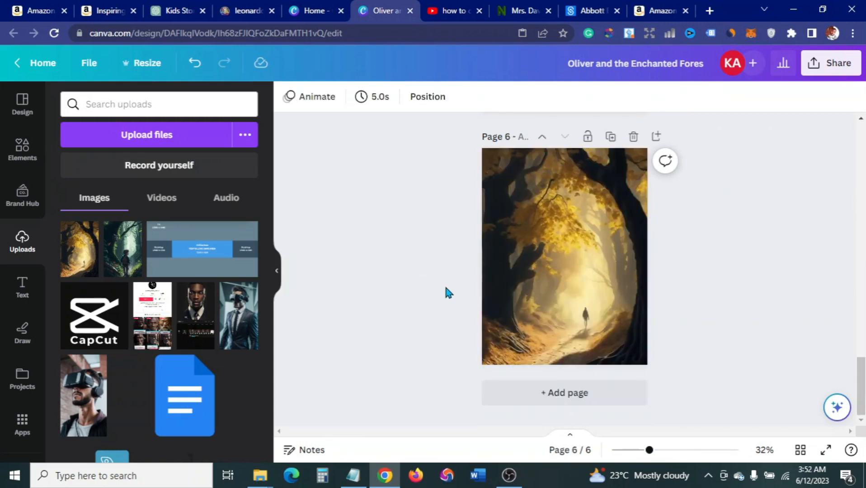
{"action": "scroll", "coordinate": [446, 289], "scroll_direction": "up", "scroll_amount": 15}
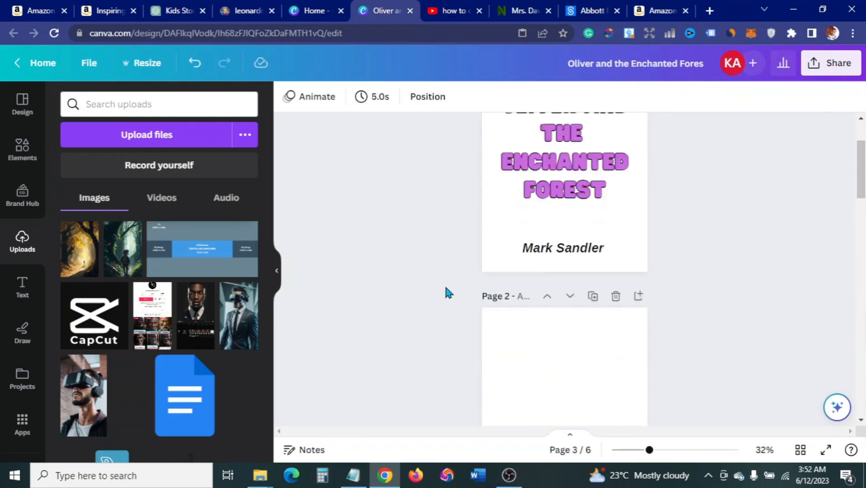
{"action": "scroll", "coordinate": [447, 289], "scroll_direction": "up", "scroll_amount": 3}
{"action": "scroll", "coordinate": [446, 290], "scroll_direction": "down", "scroll_amount": 3}
{"action": "scroll", "coordinate": [447, 290], "scroll_direction": "up", "scroll_amount": 3}
{"action": "scroll", "coordinate": [447, 293], "scroll_direction": "down", "scroll_amount": 10}
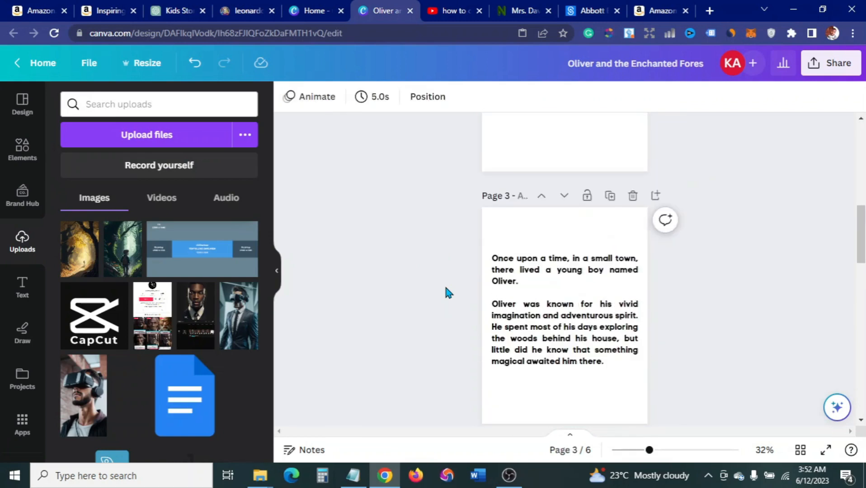
{"action": "scroll", "coordinate": [446, 290], "scroll_direction": "down", "scroll_amount": 10}
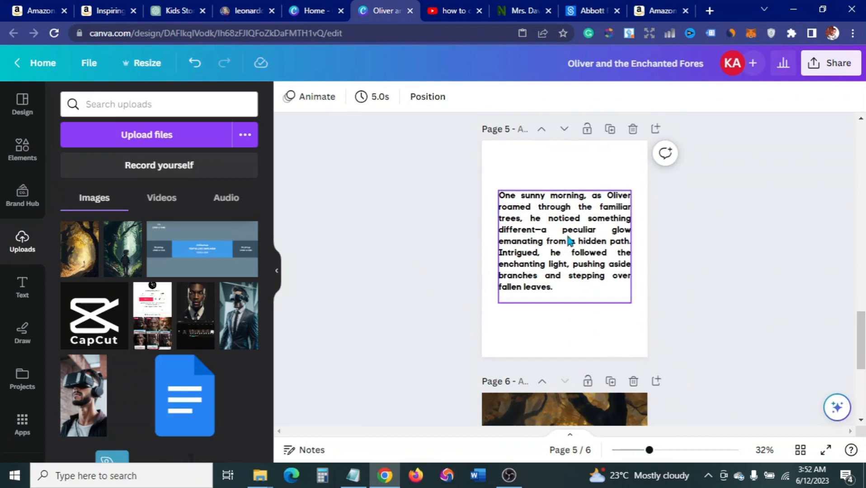
{"action": "scroll", "coordinate": [454, 257], "scroll_direction": "up", "scroll_amount": 10}
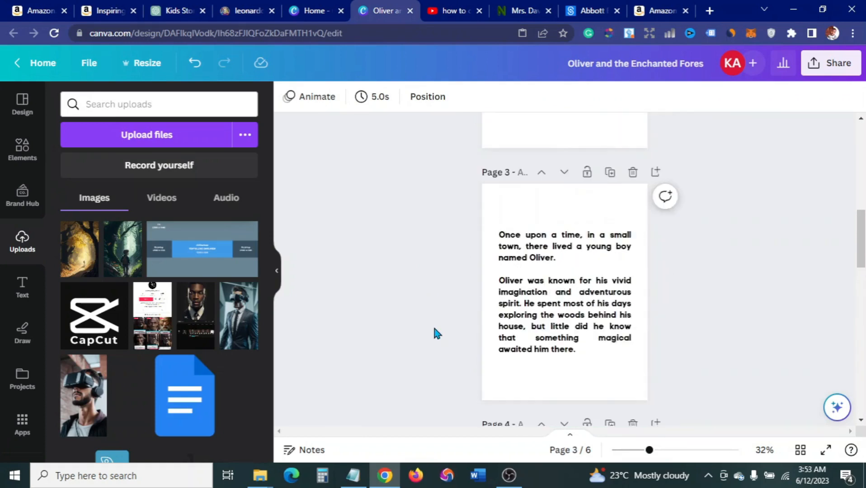
- Look back over the story pages and examine the file types offered for downloading the design, including PDF Print, without exporting it
{"action": "scroll", "coordinate": [434, 334], "scroll_direction": "up", "scroll_amount": 2}
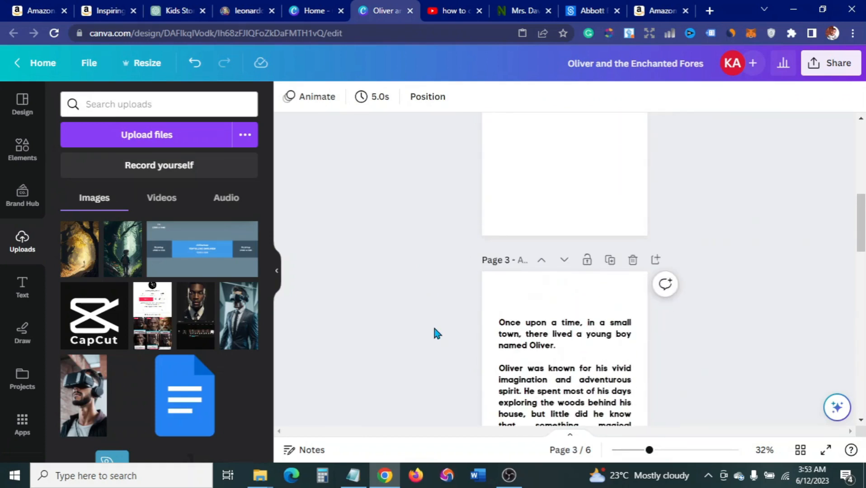
{"action": "scroll", "coordinate": [434, 329], "scroll_direction": "up", "scroll_amount": 6}
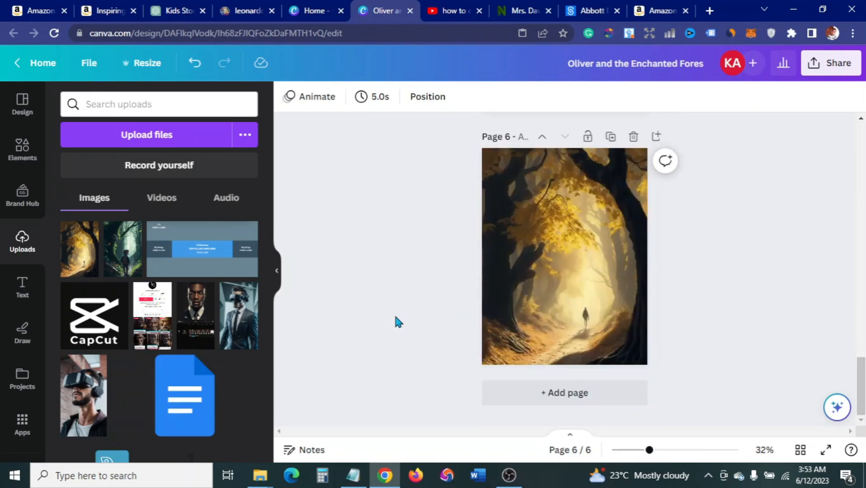
{"action": "scroll", "coordinate": [410, 307], "scroll_direction": "up", "scroll_amount": 4}
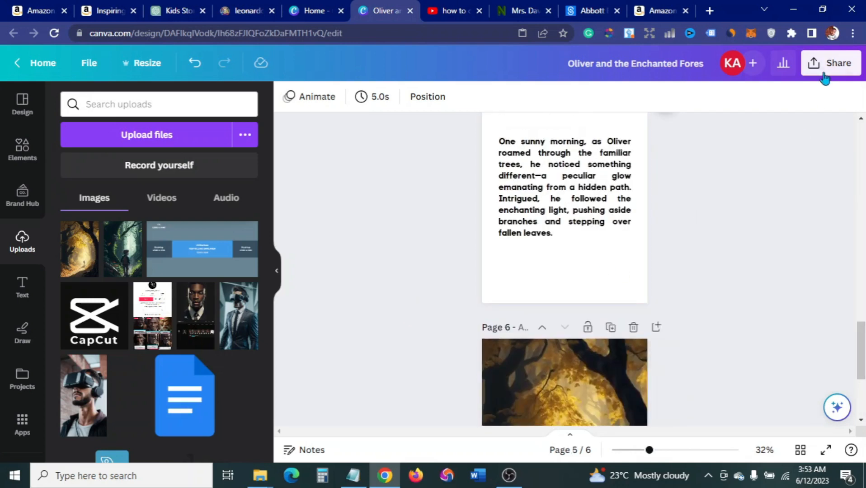
{"action": "left_click", "coordinate": [824, 72]}
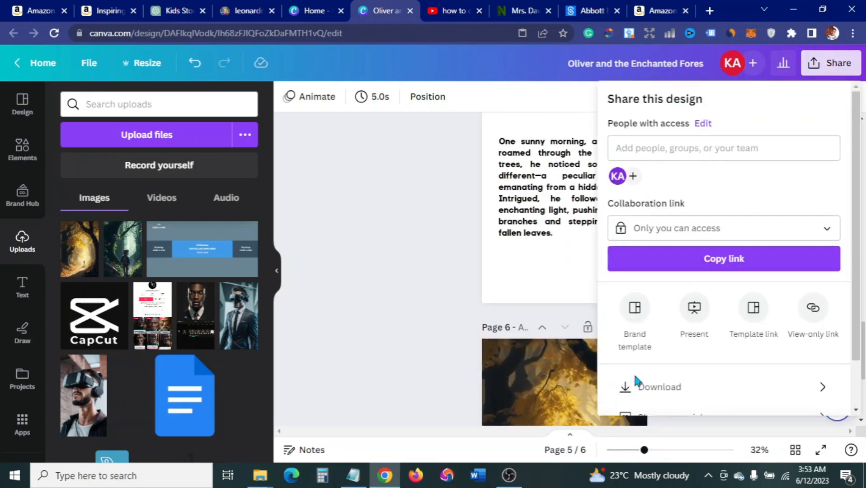
{"action": "left_click", "coordinate": [654, 388]}
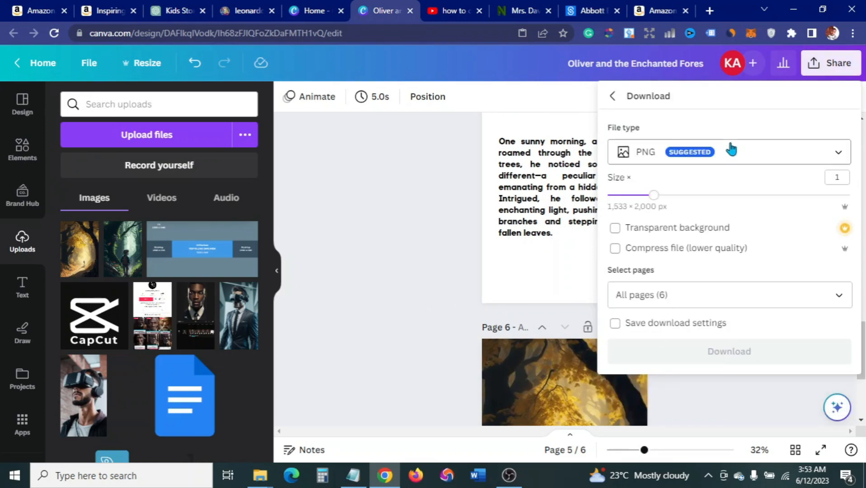
{"action": "left_click", "coordinate": [720, 155]}
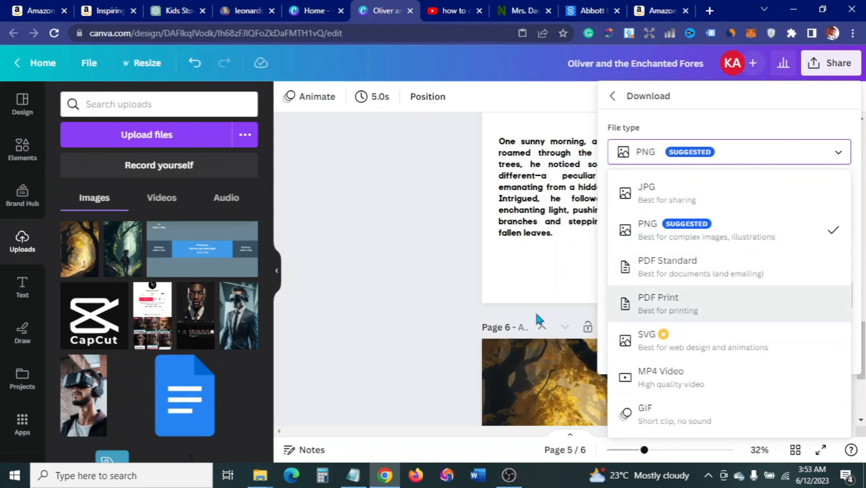
{"action": "left_click", "coordinate": [431, 325]}
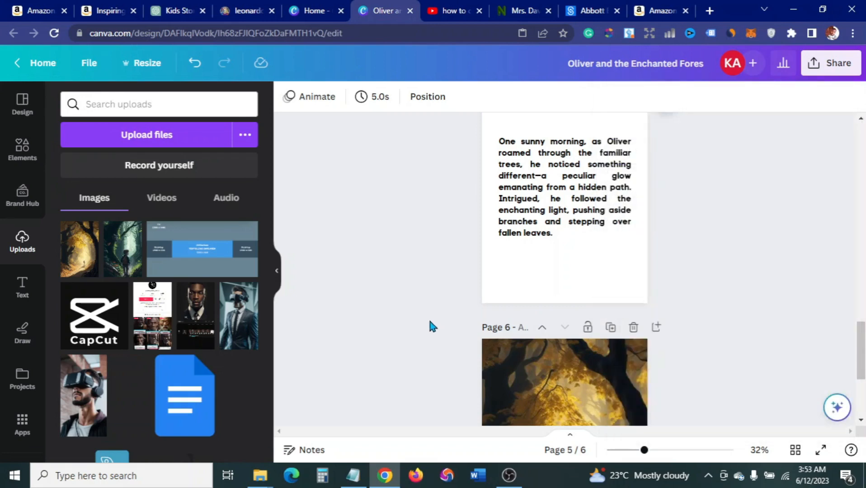